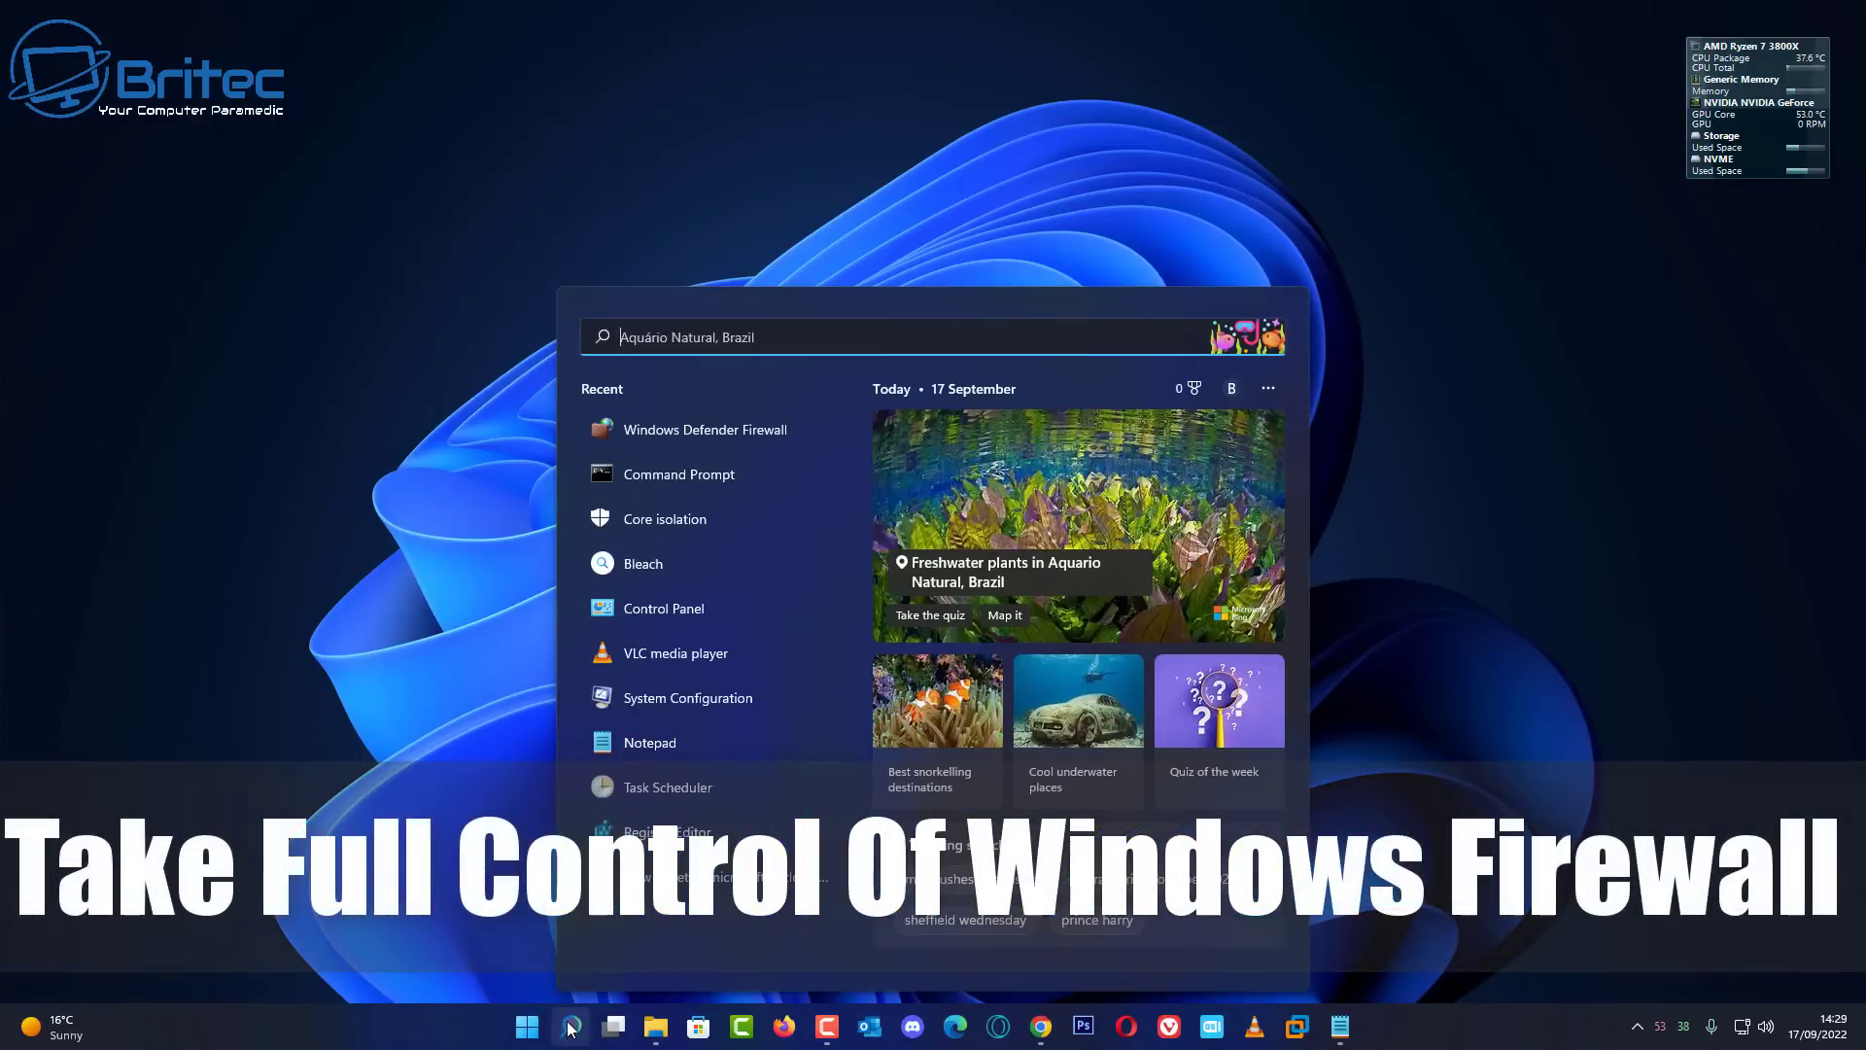
Step: Open Windows Defender Firewall and its Advanced Security window, moved aside
click(743, 440)
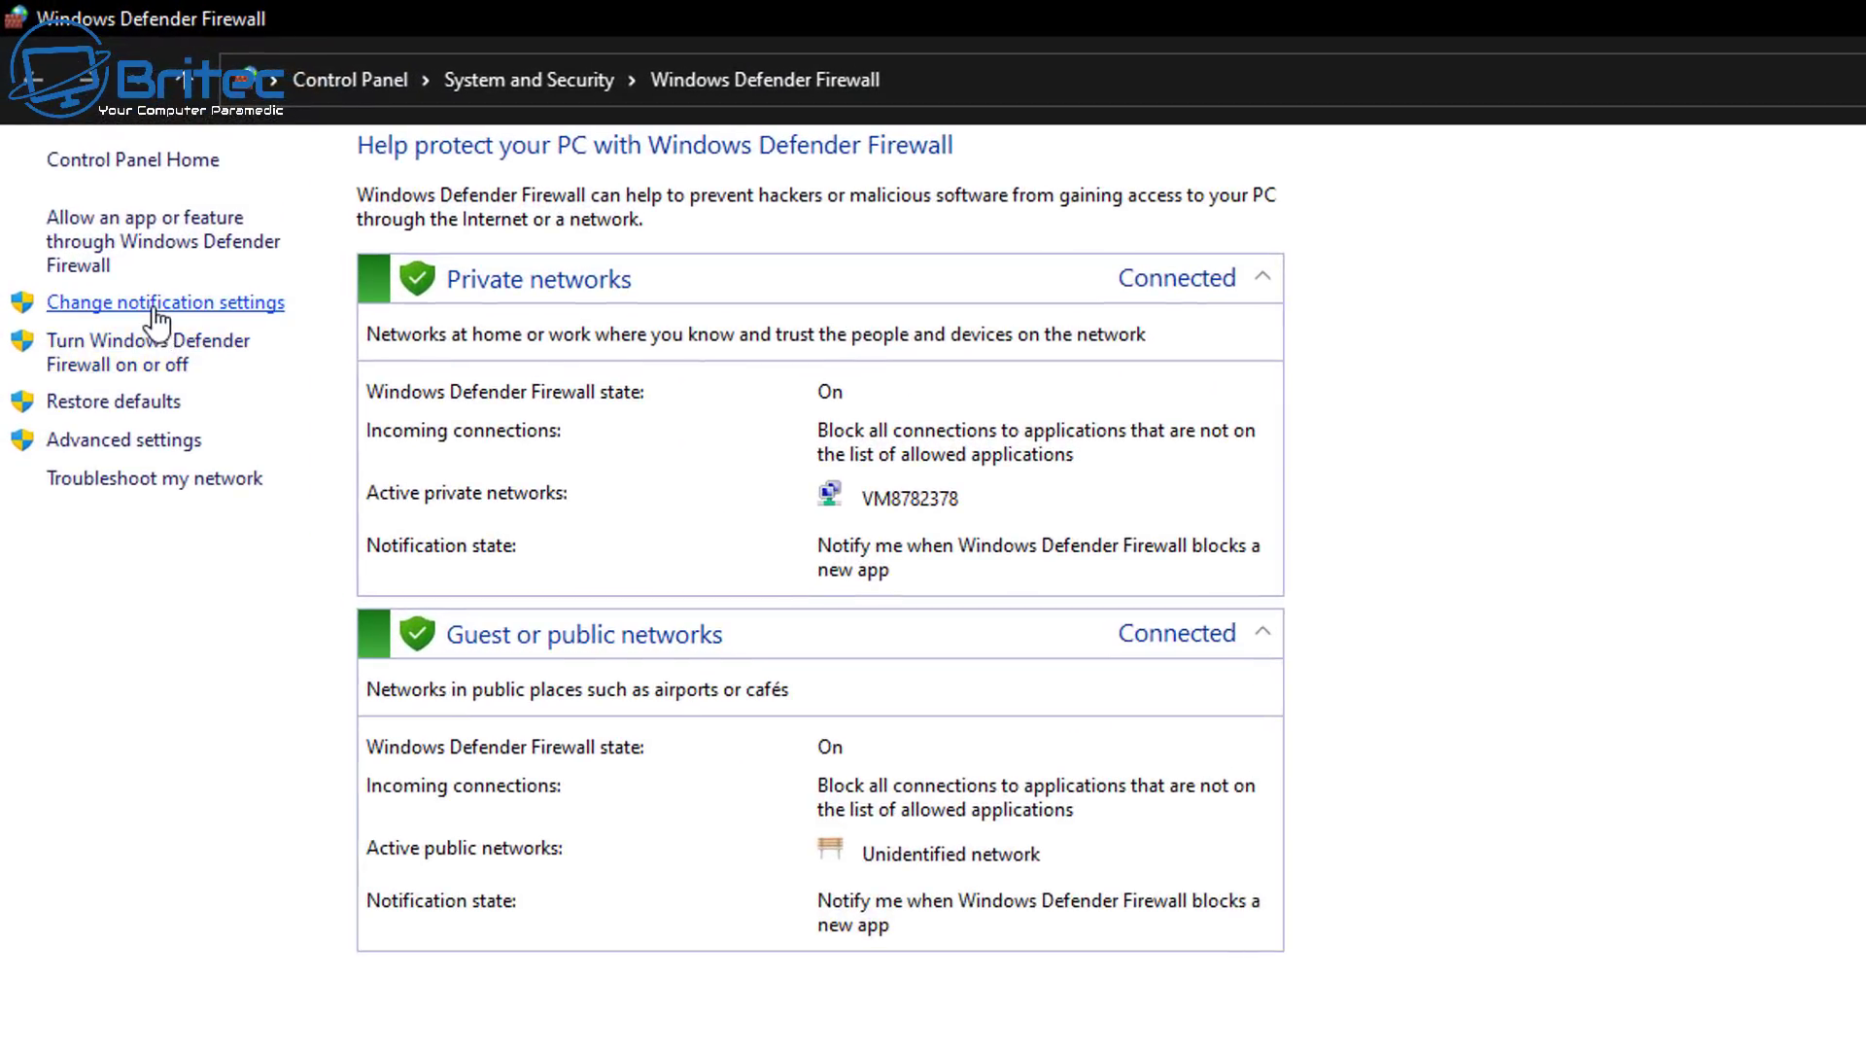
click(156, 439)
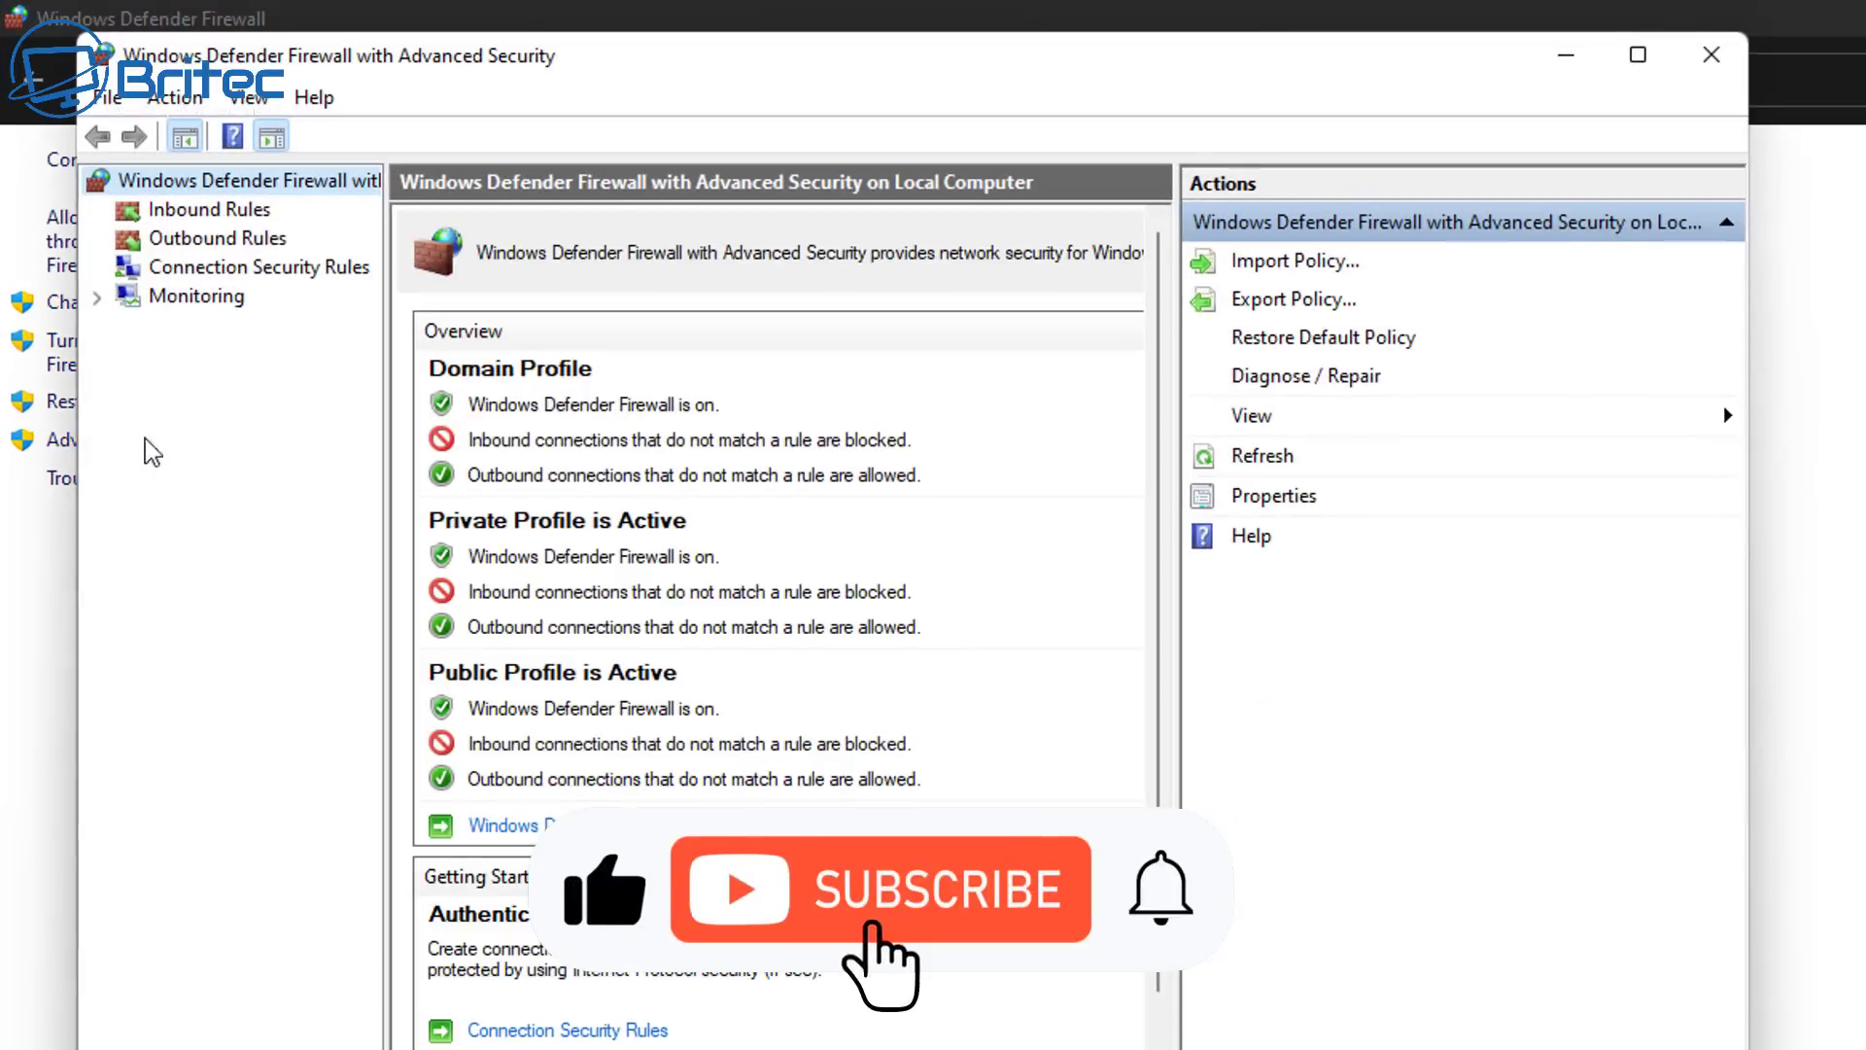
drag(636, 66, 996, 189)
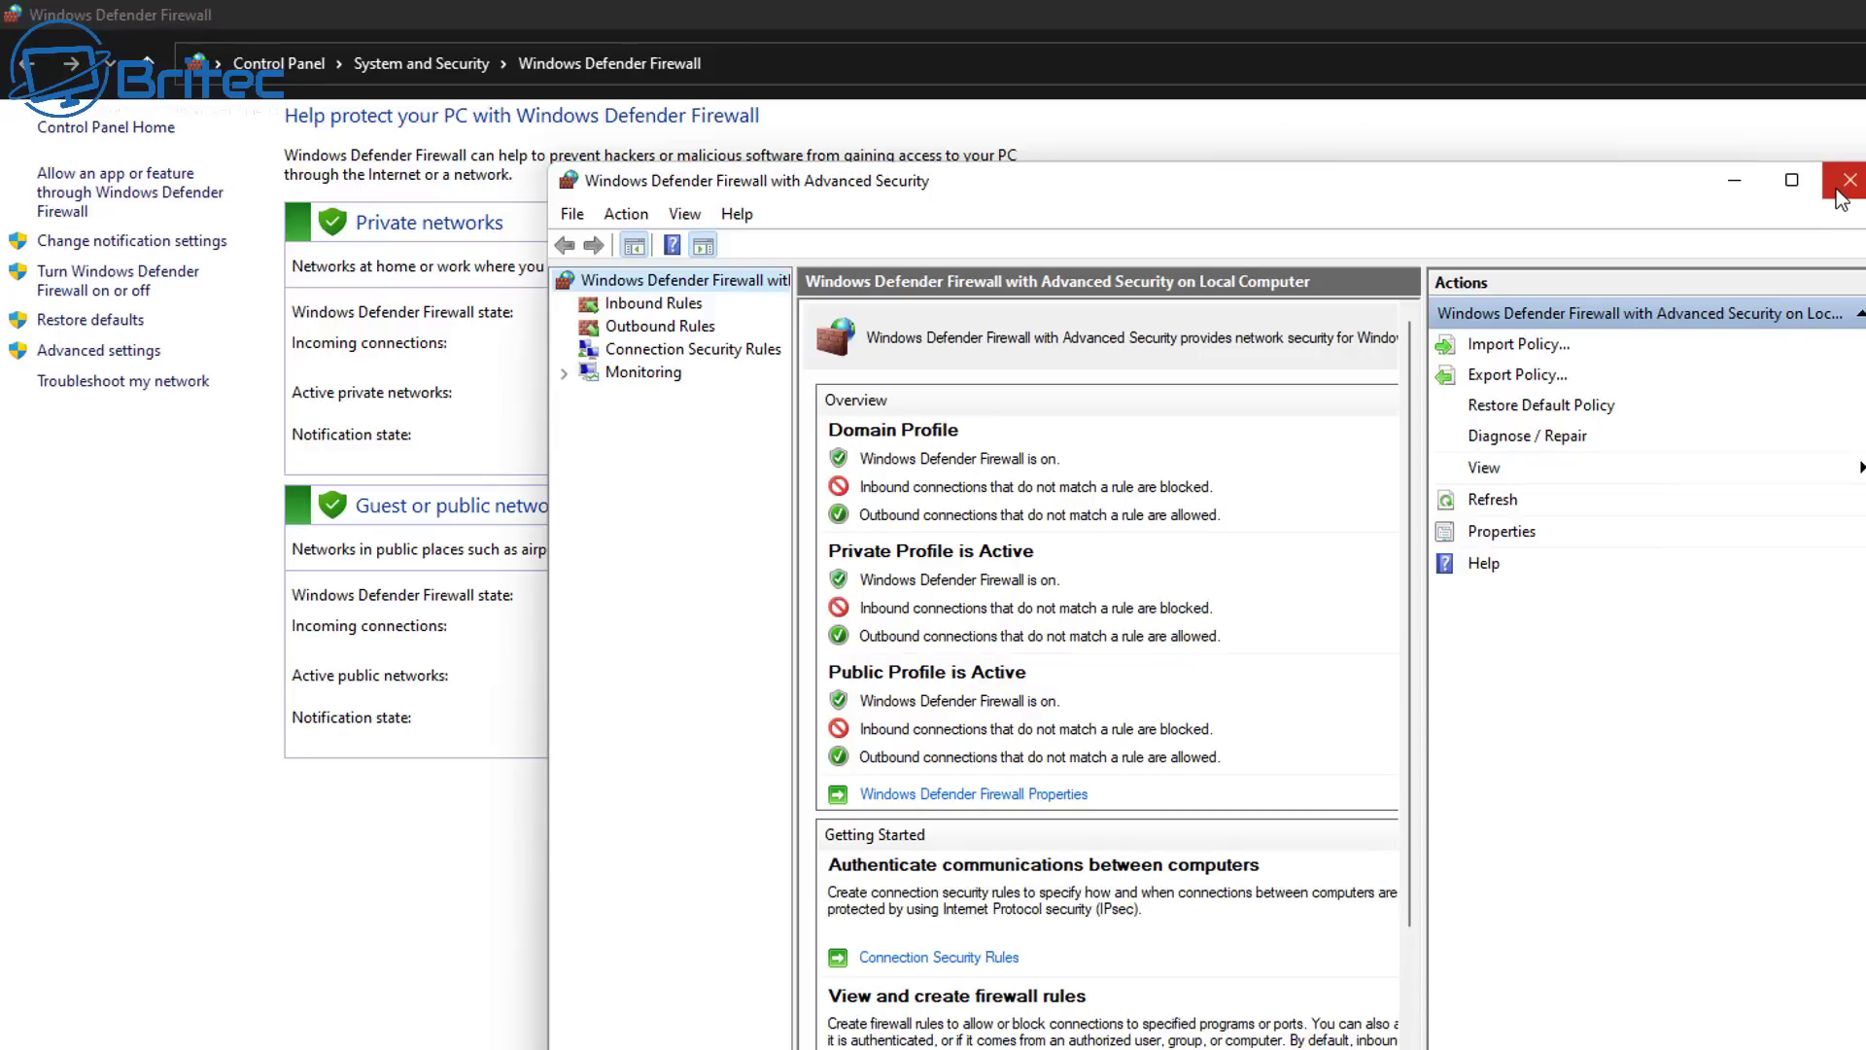
Step: Browse the Inbound Rules, Outbound Rules, Connection Security Rules and Monitoring pages
click(651, 304)
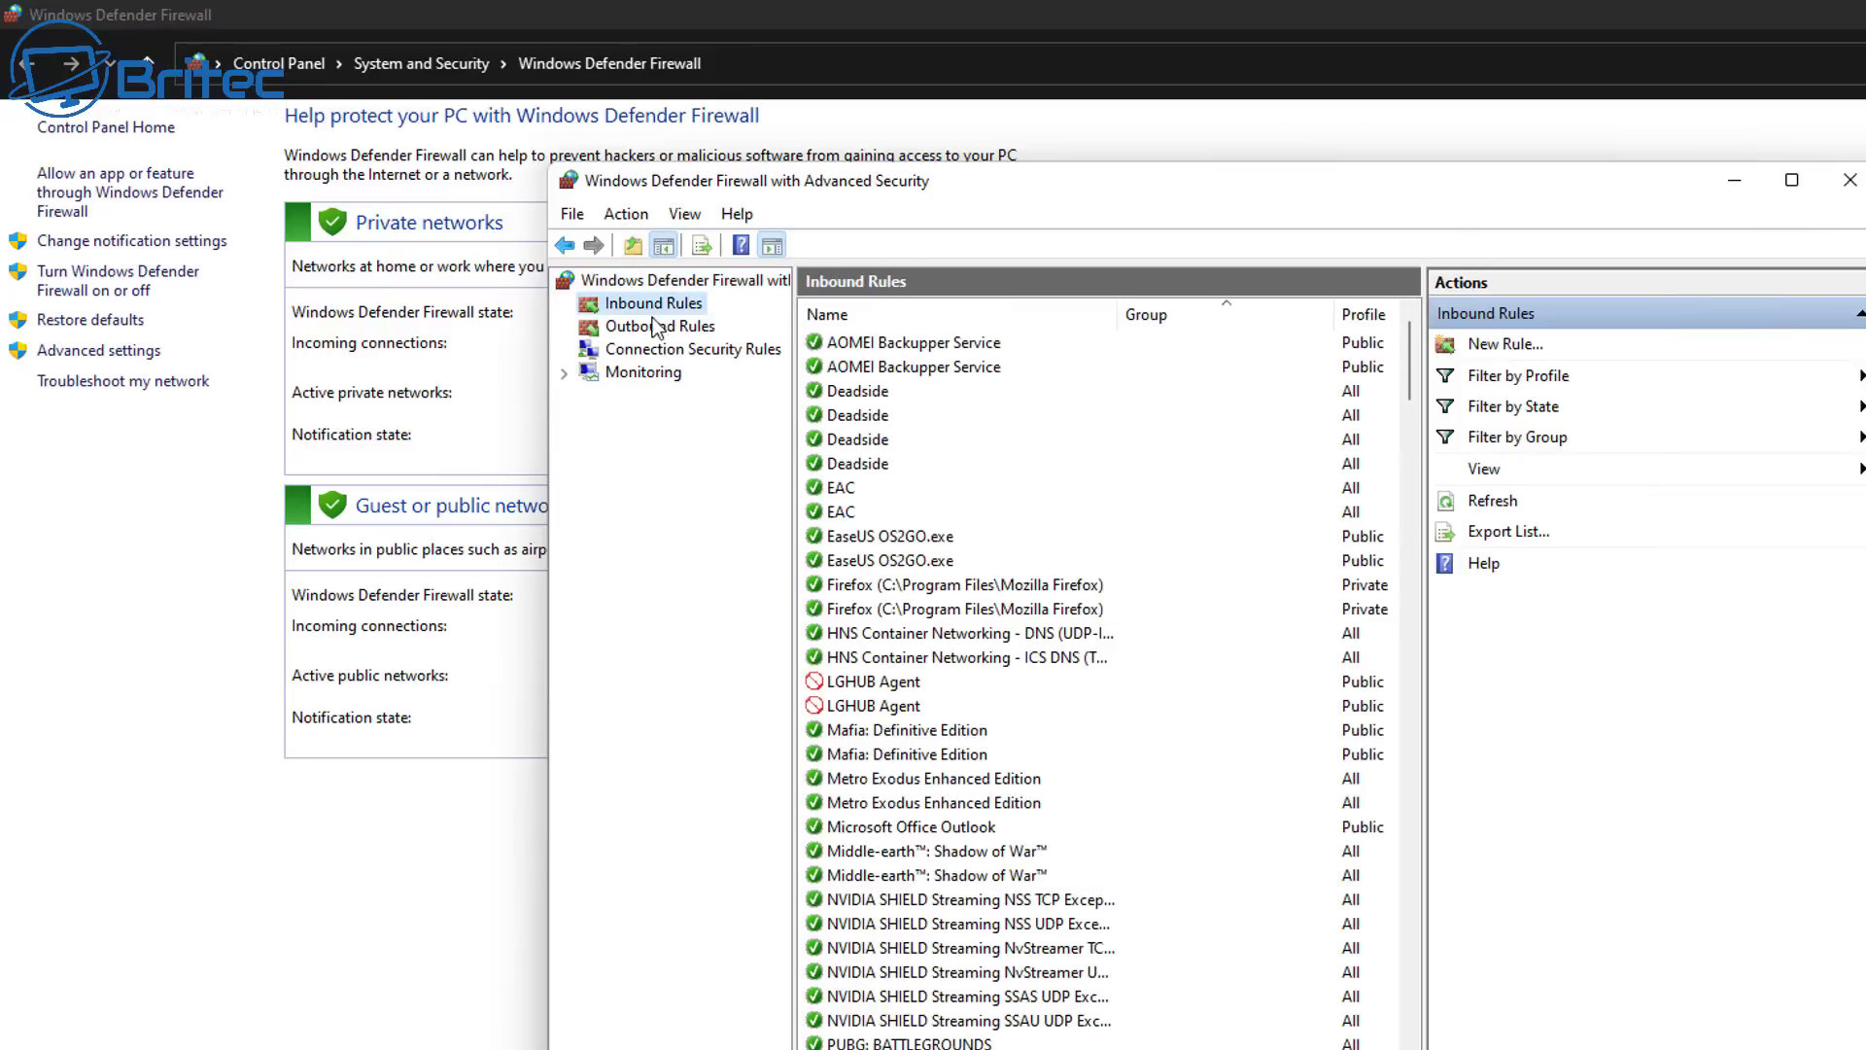
click(655, 326)
click(649, 349)
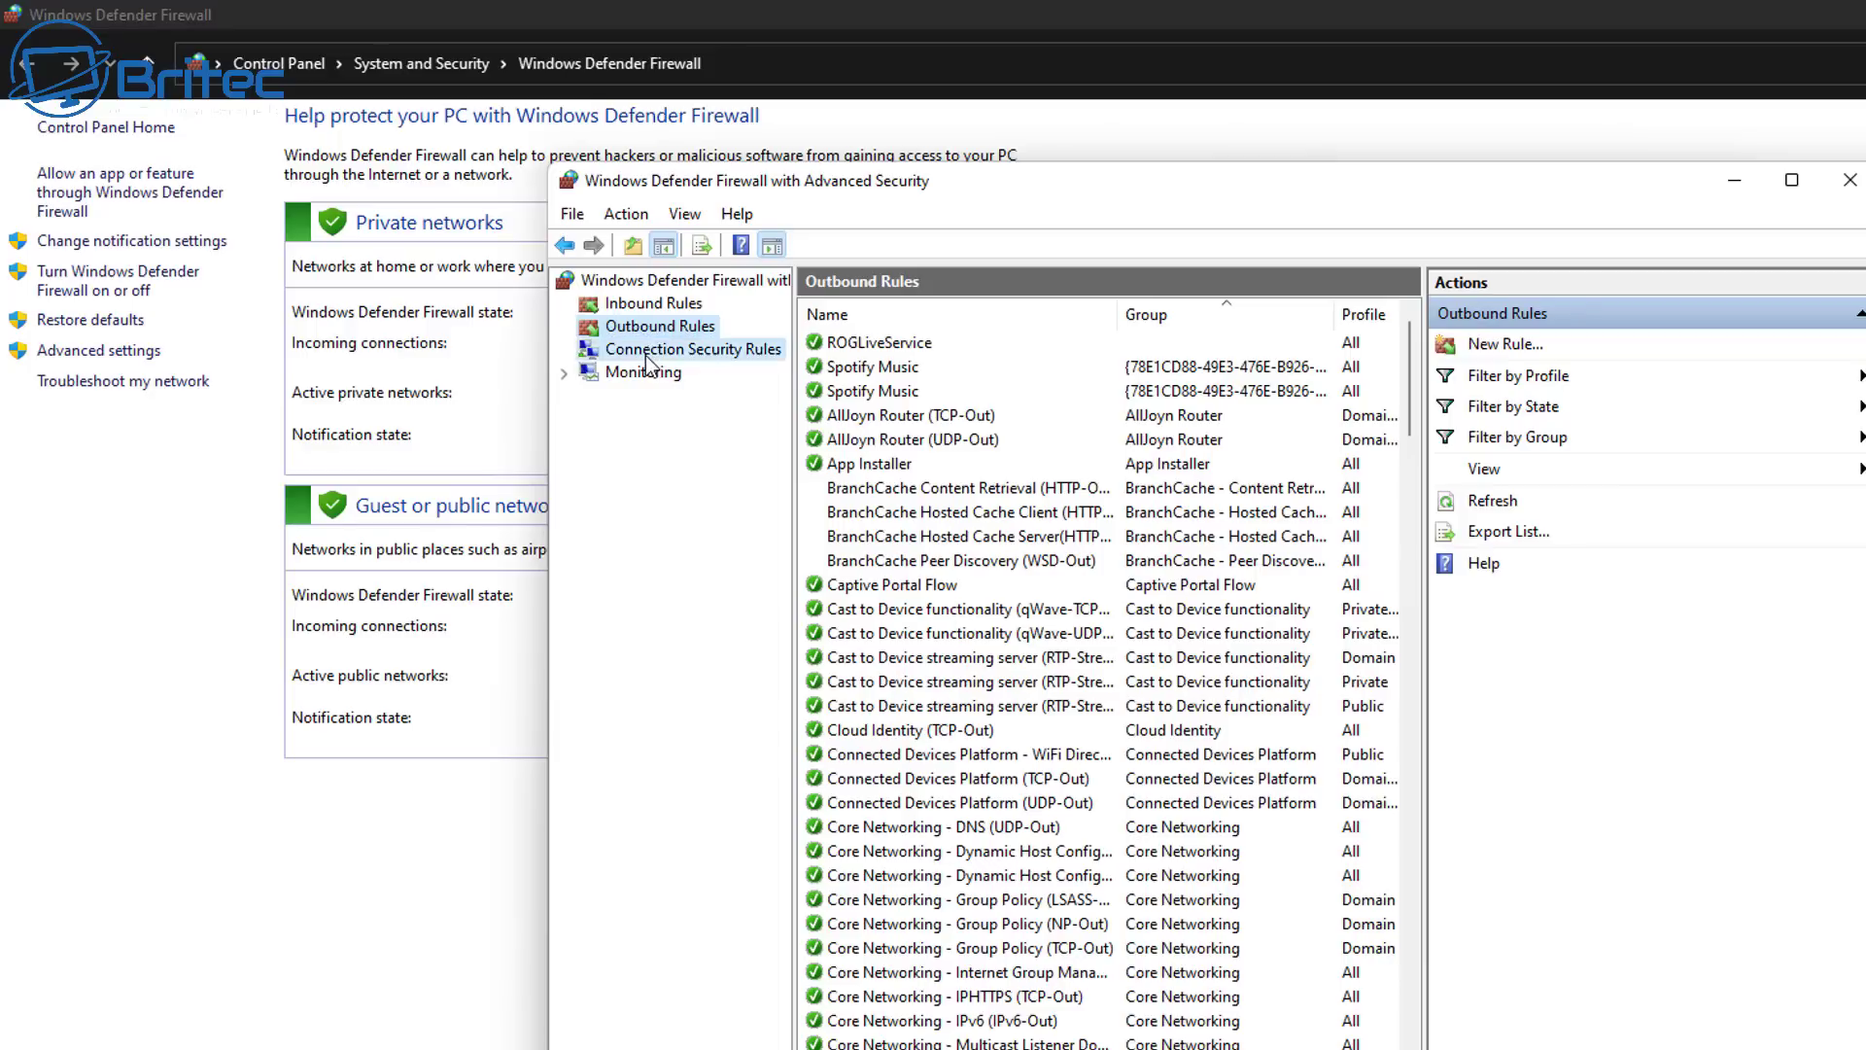
click(638, 375)
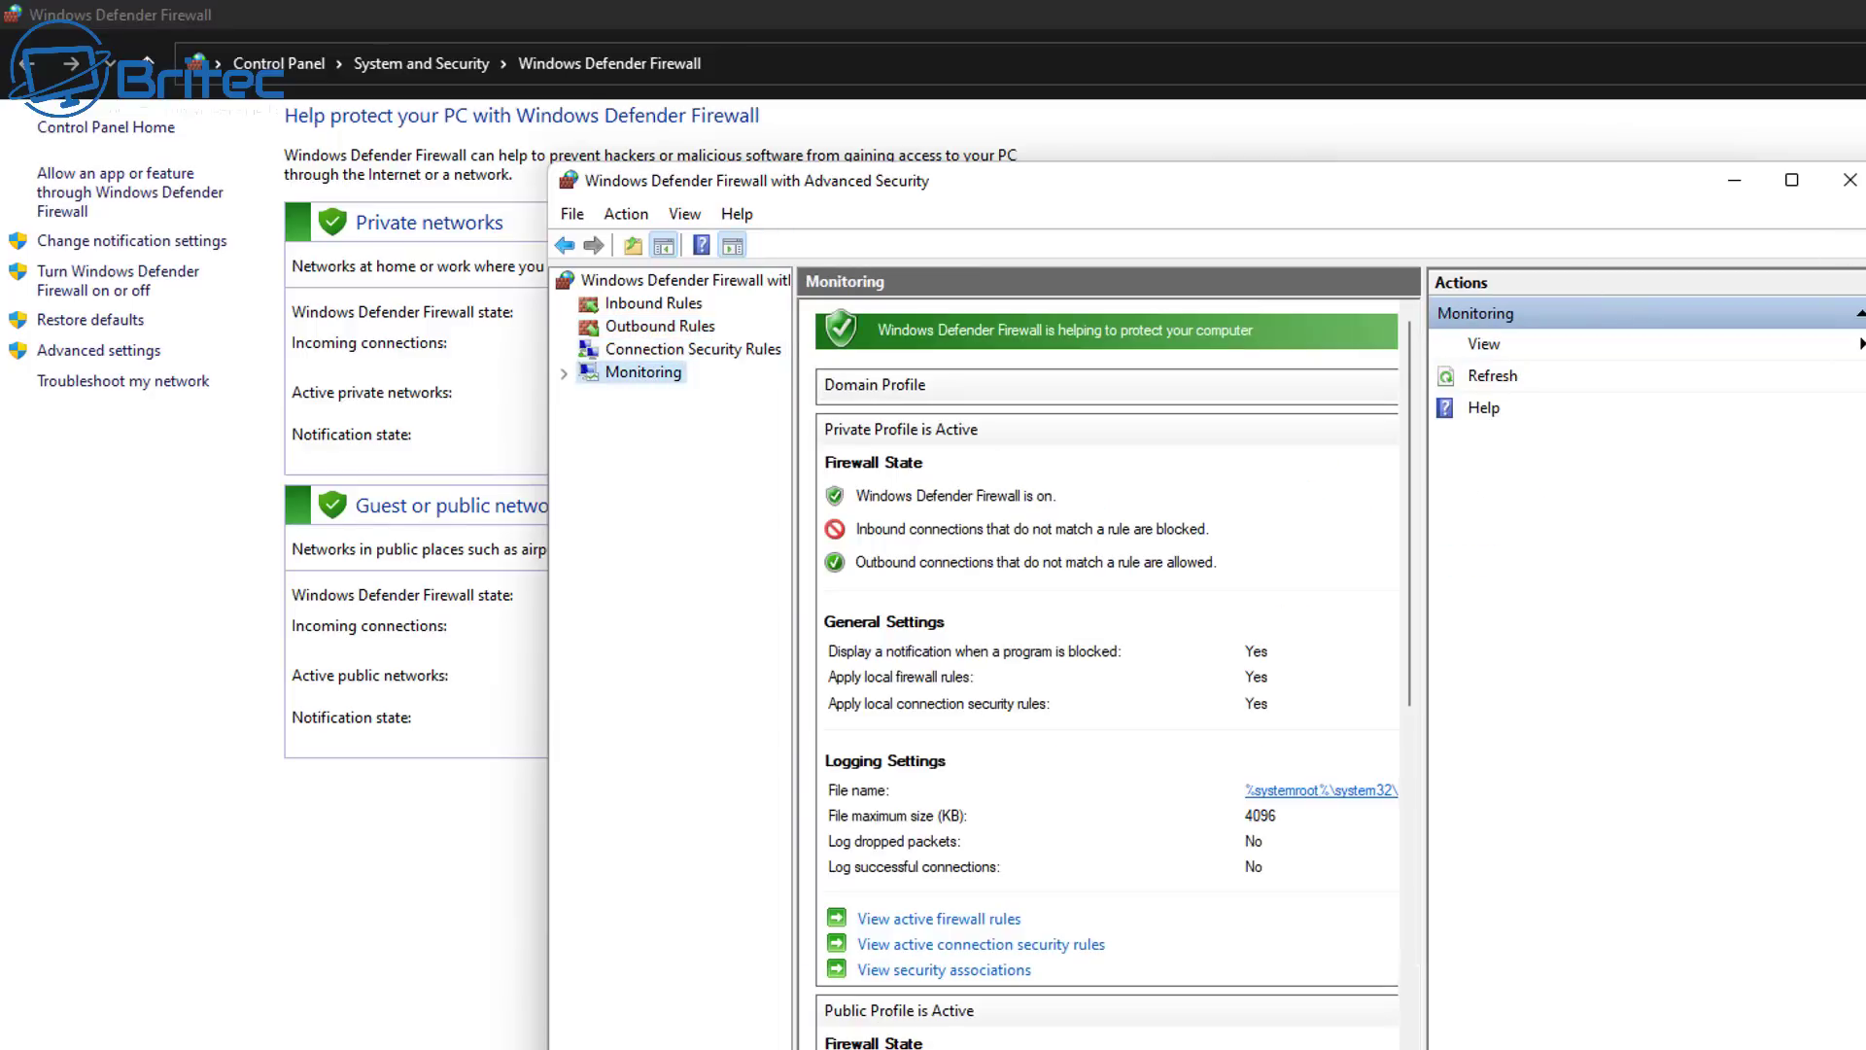
Step: Close the advanced security window and download wfc6setup.exe from binisoft.org's Windows Firewall Control page
click(1849, 180)
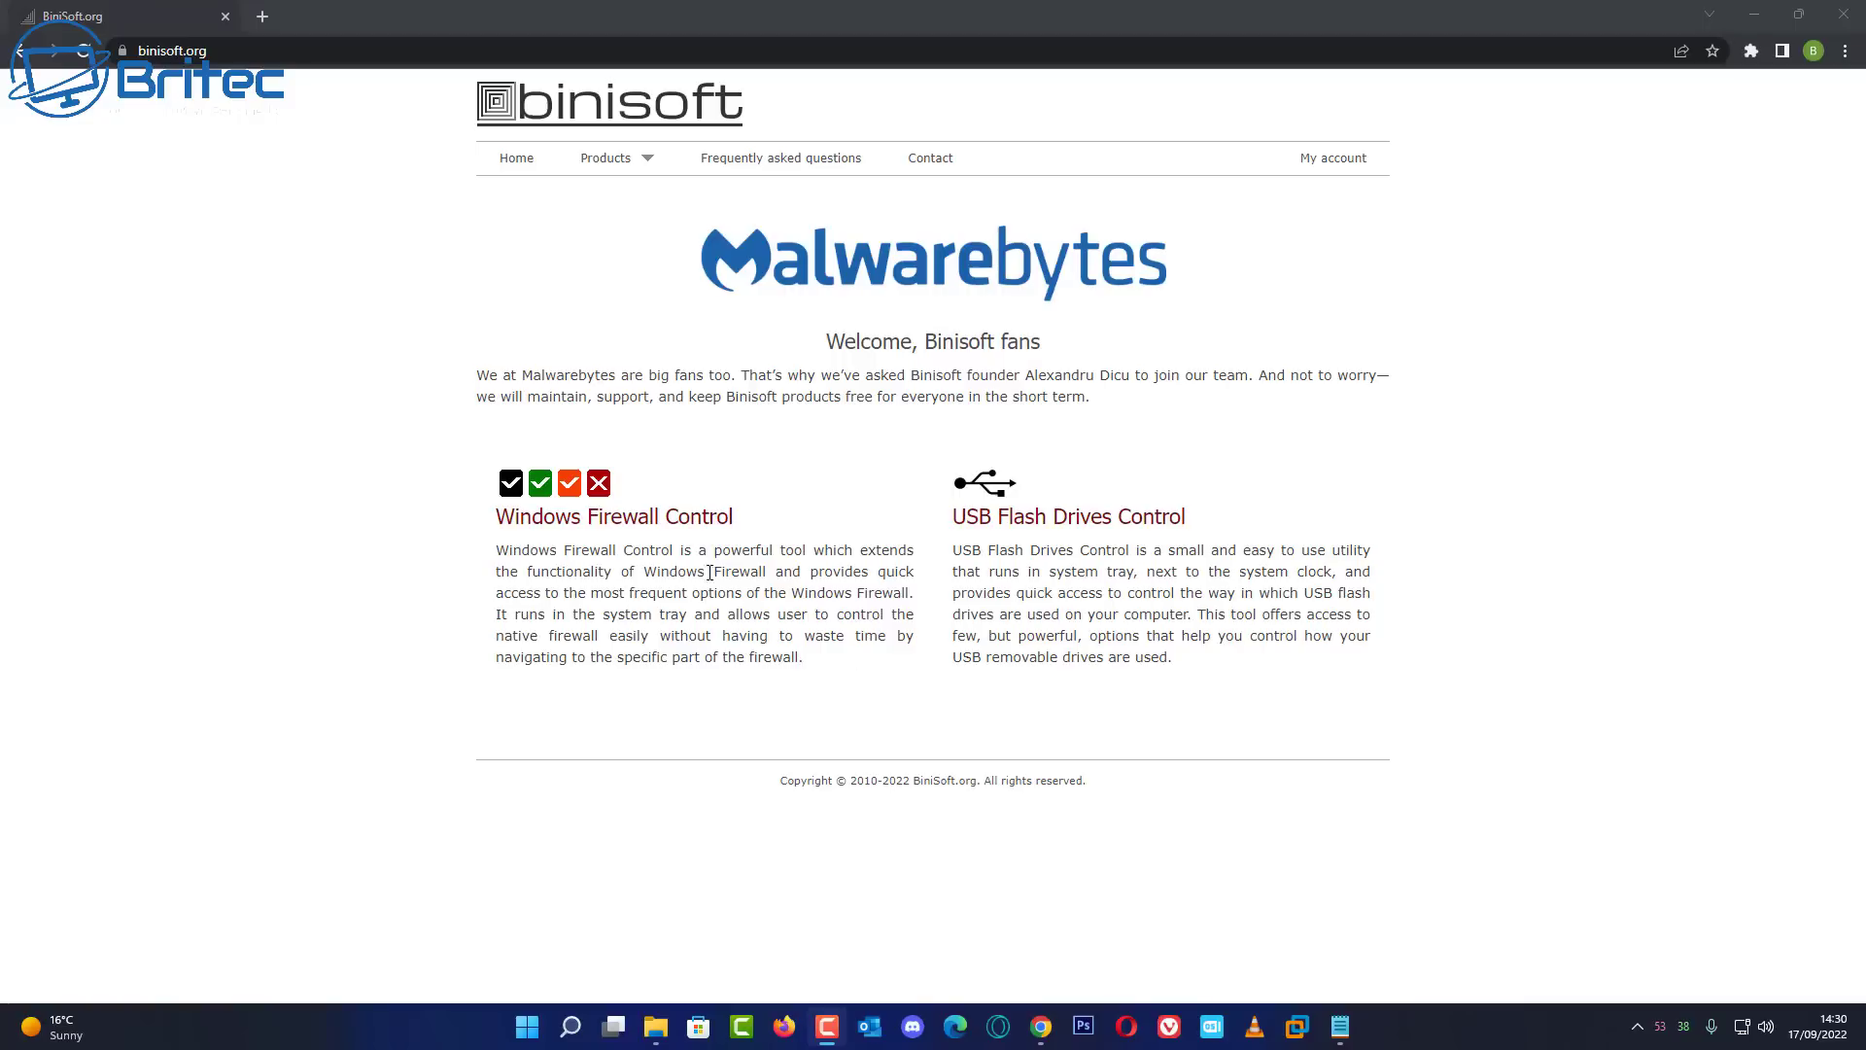
click(687, 529)
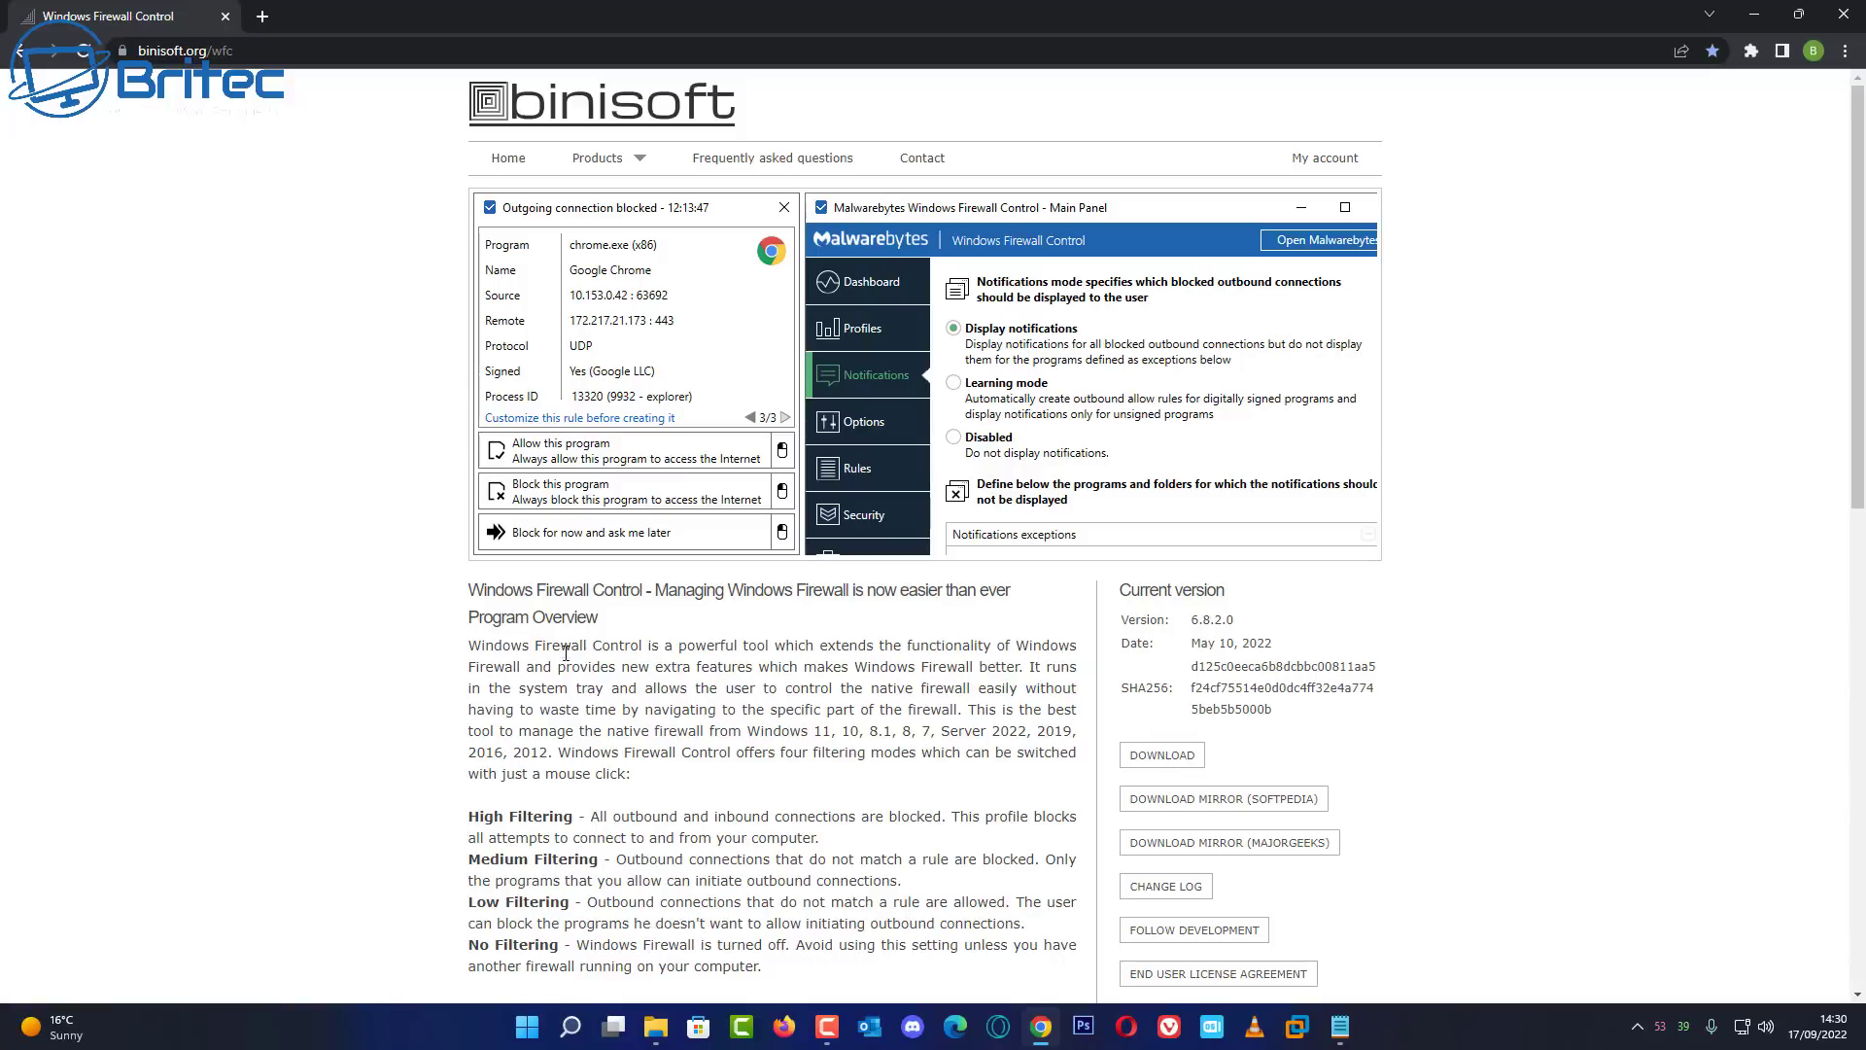
scroll(755, 688, down, 1)
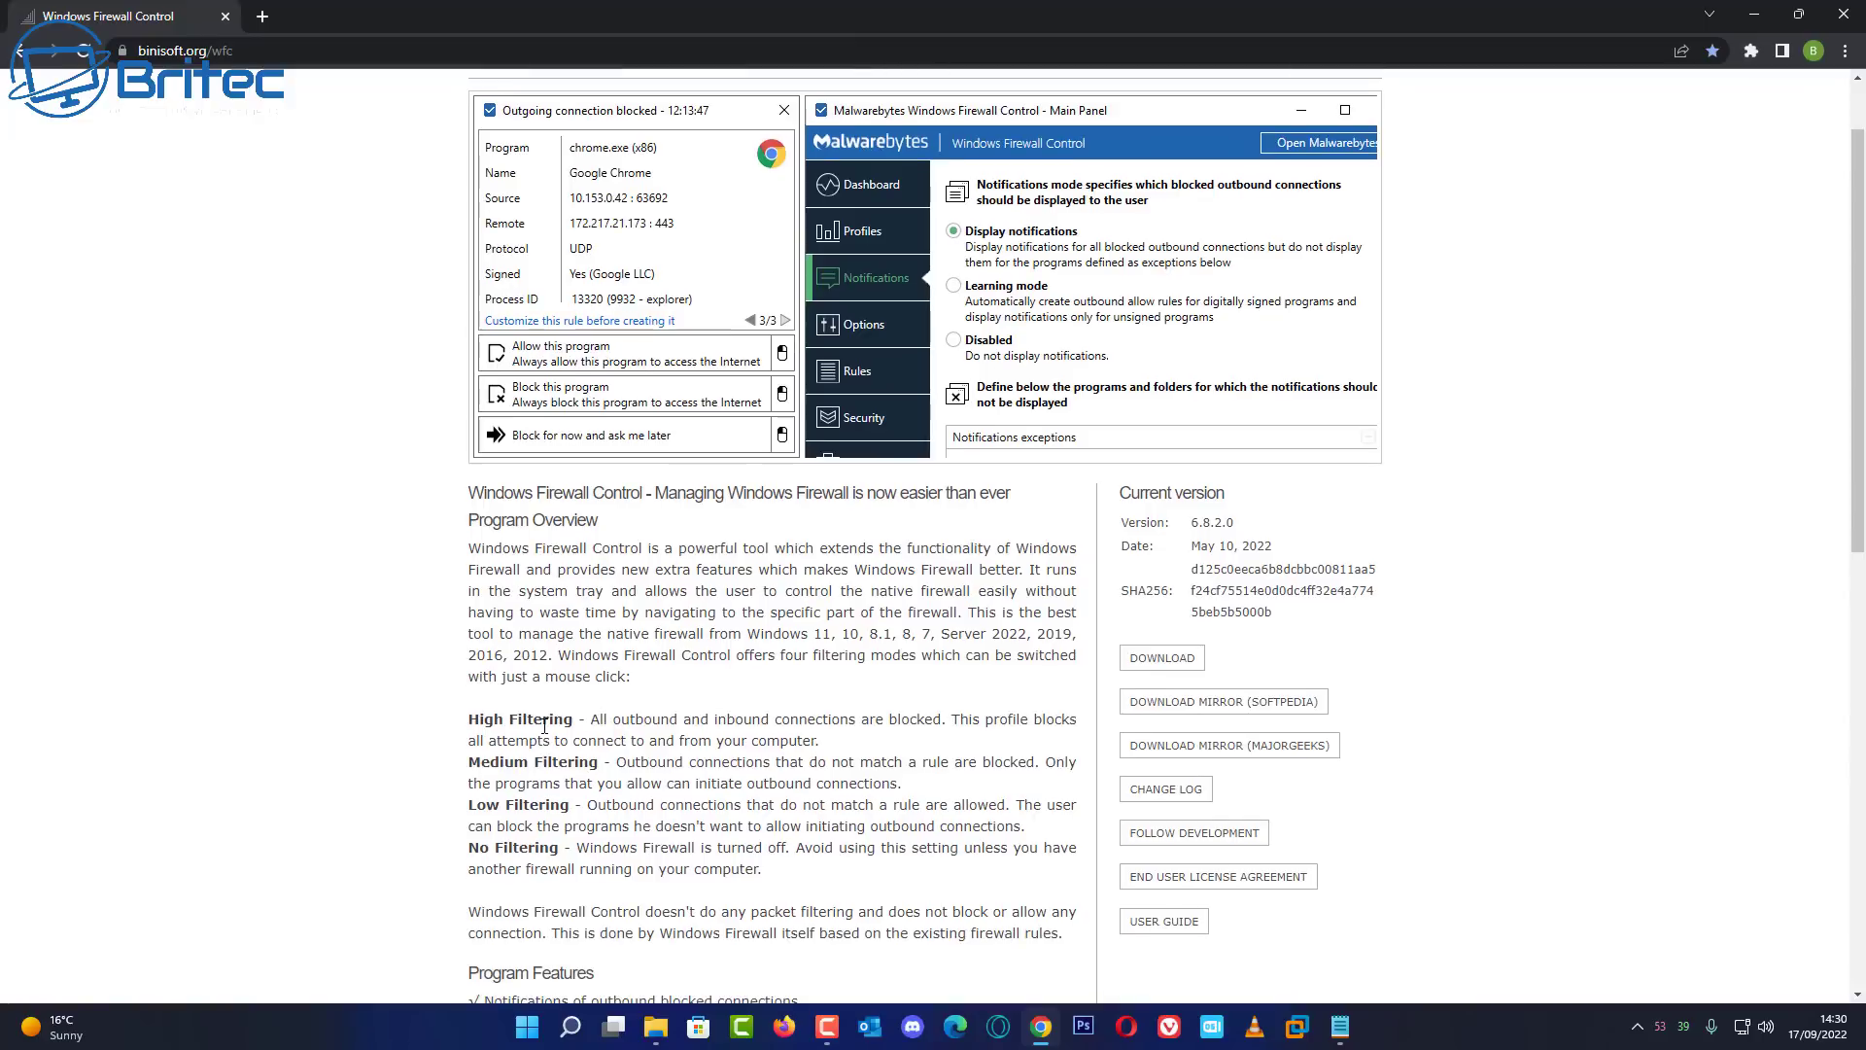
scroll(572, 799, down, 4)
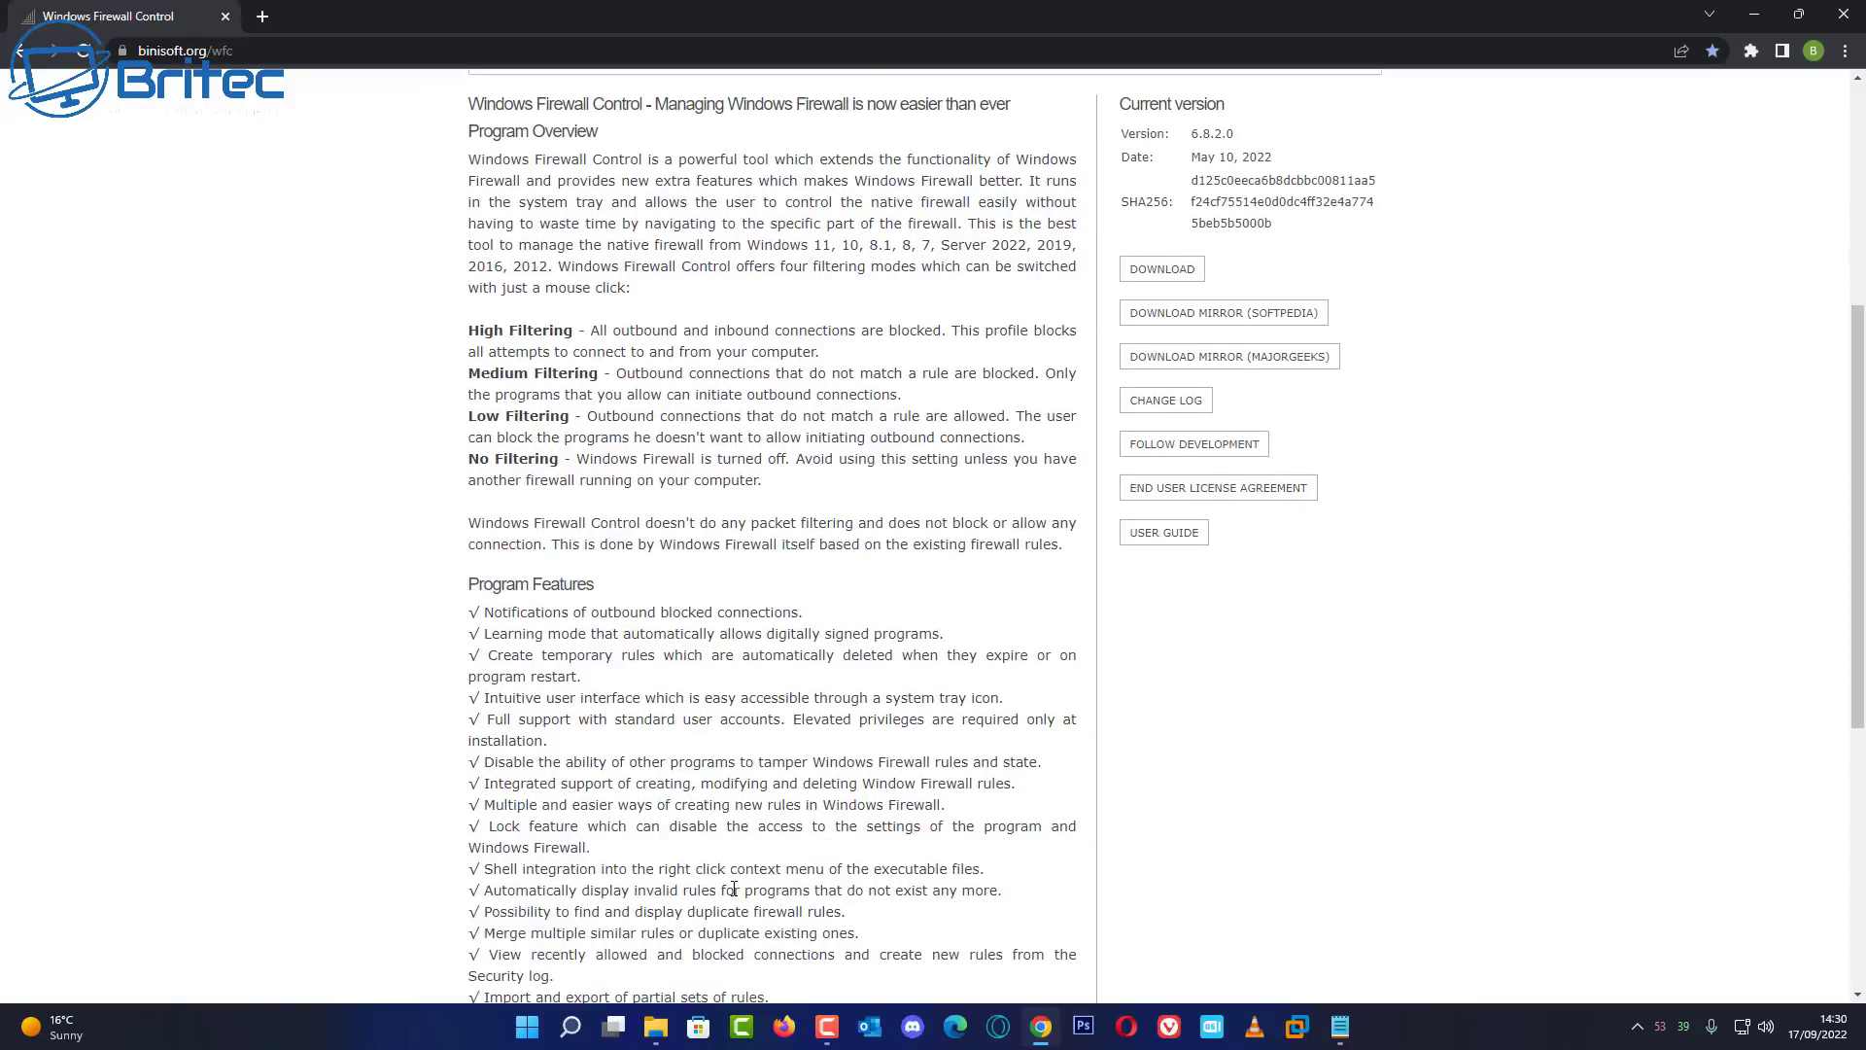
scroll(1300, 826, up, 3)
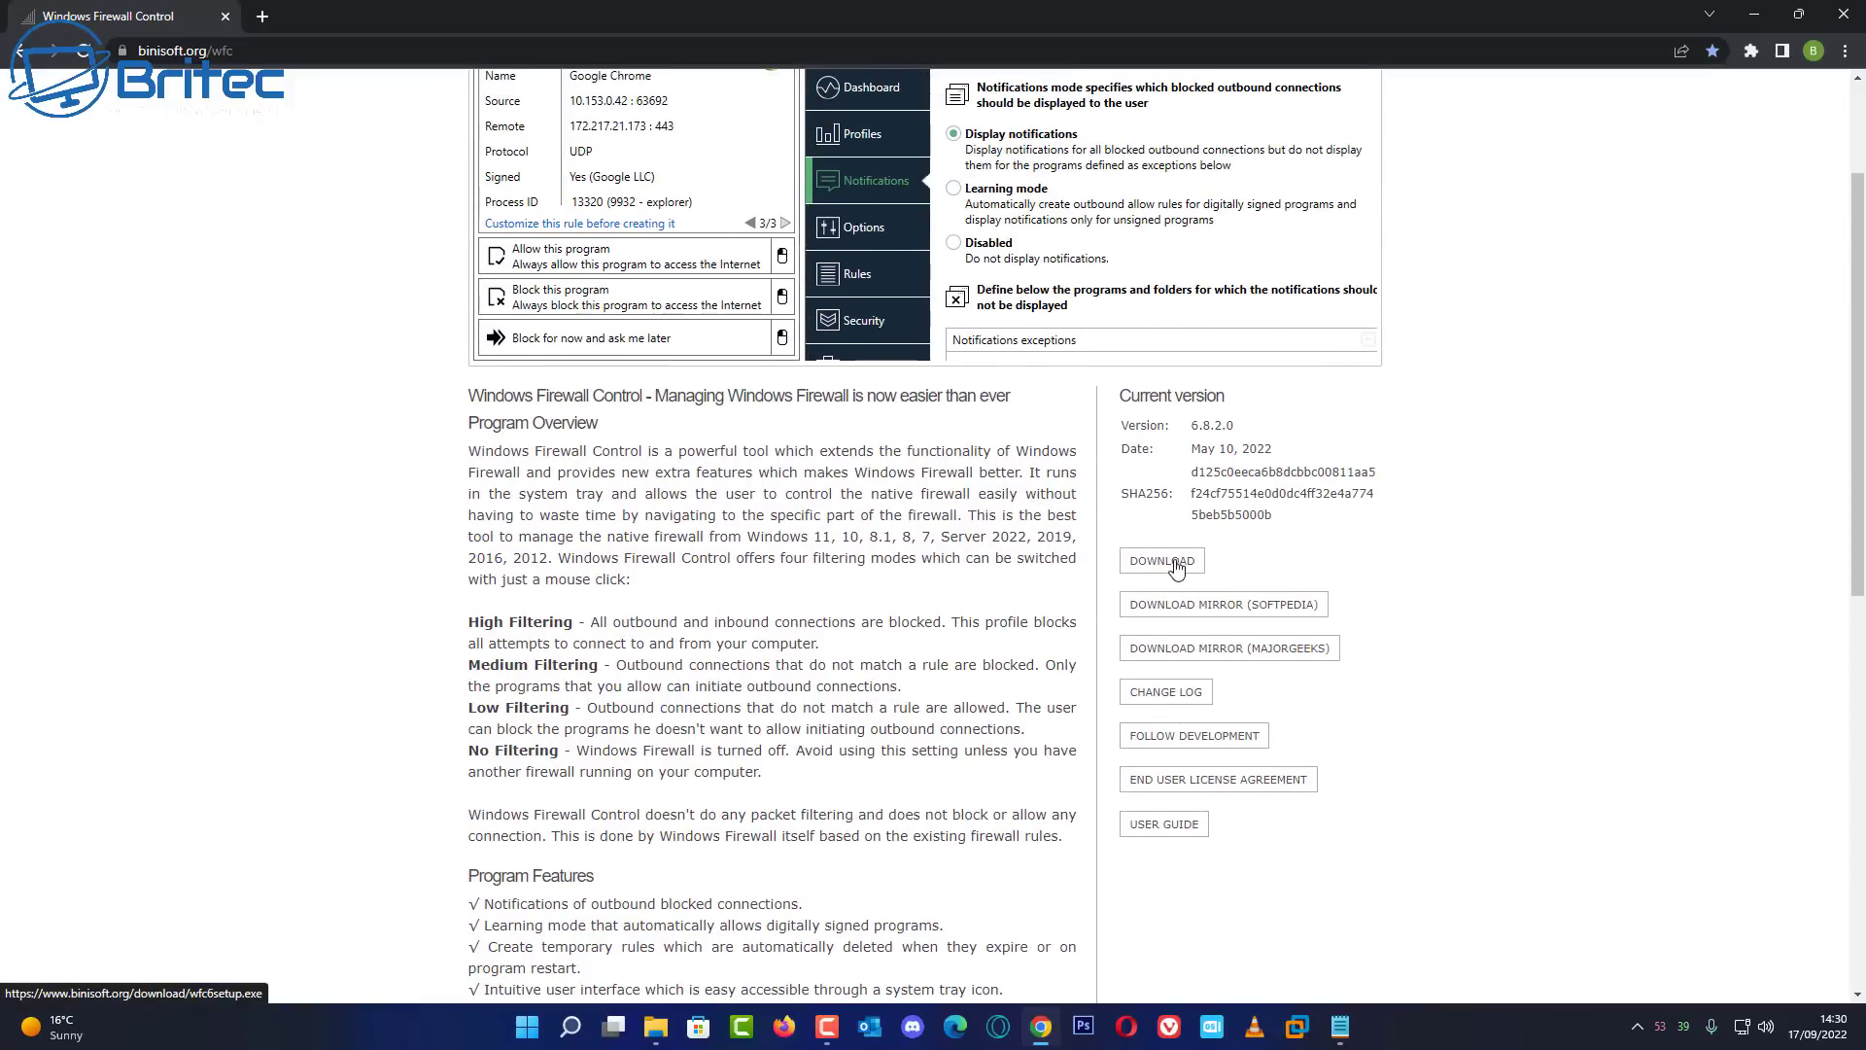
click(1176, 567)
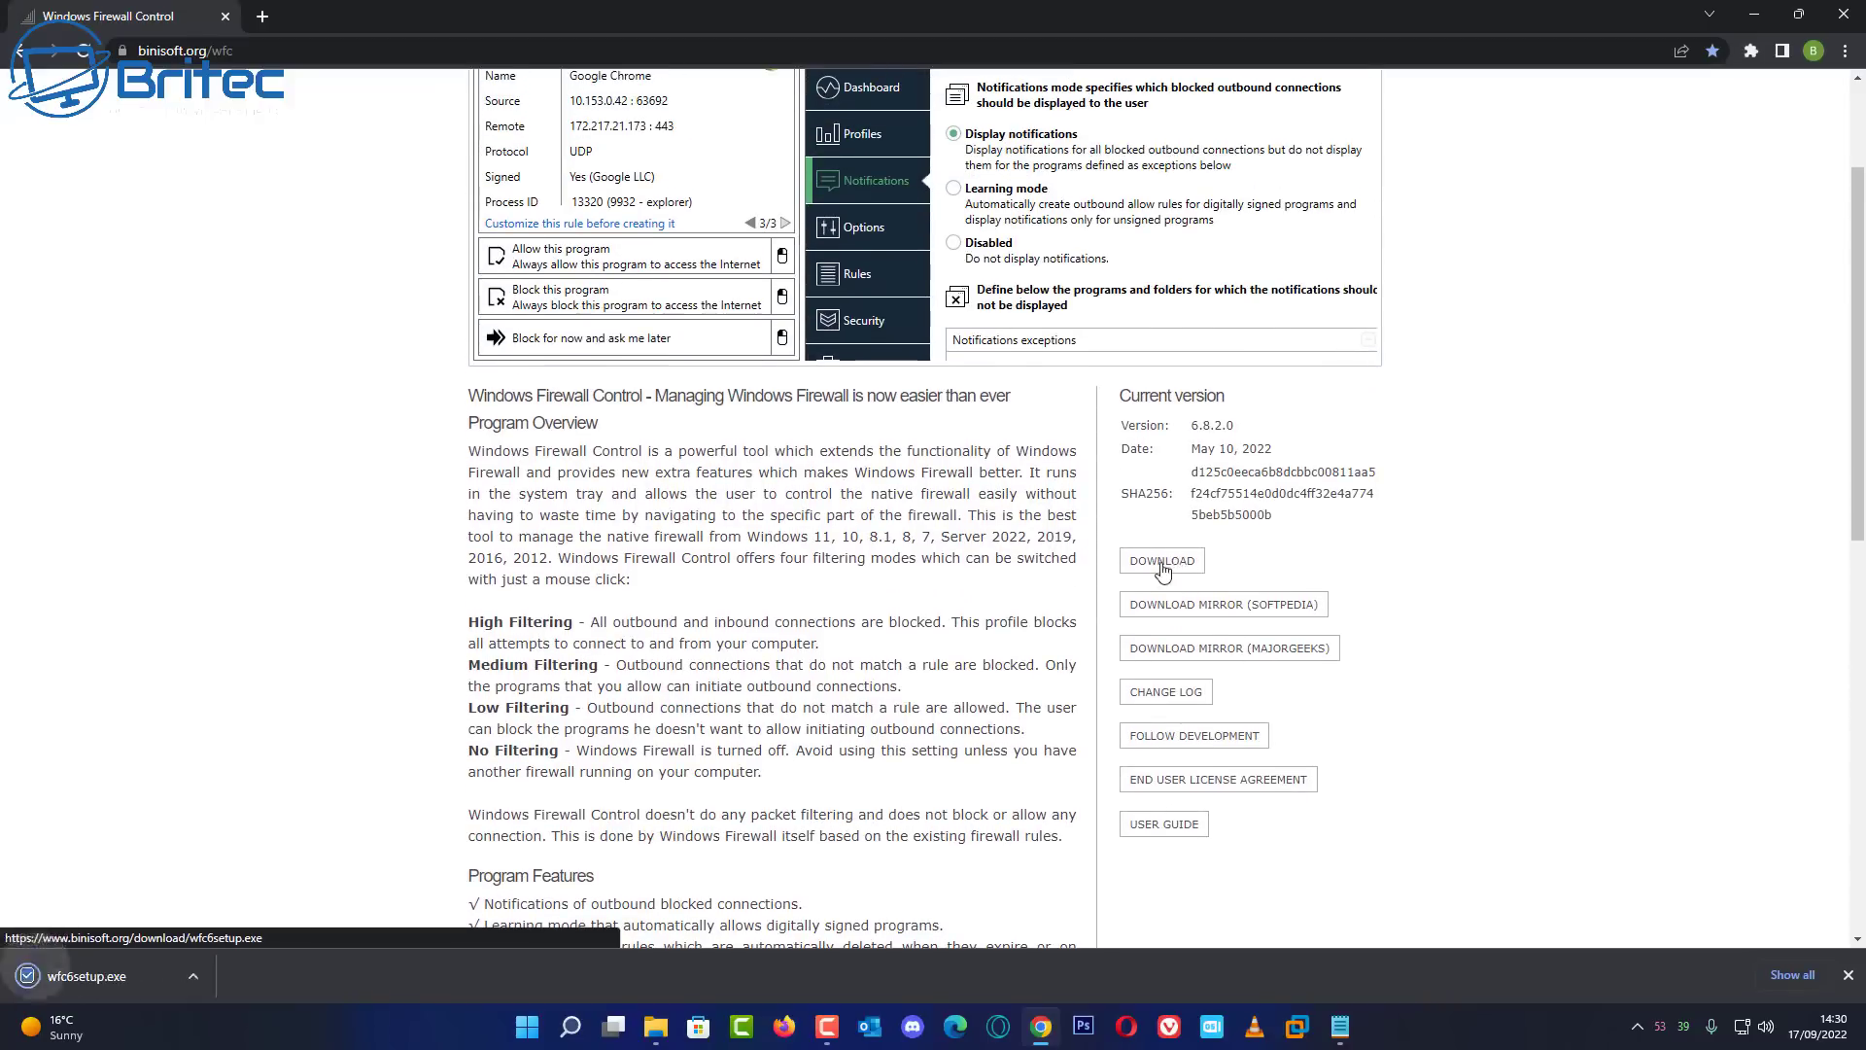
Step: Run wfc6setup.exe, install with default options, and launch Windows Firewall Control when finished
click(103, 977)
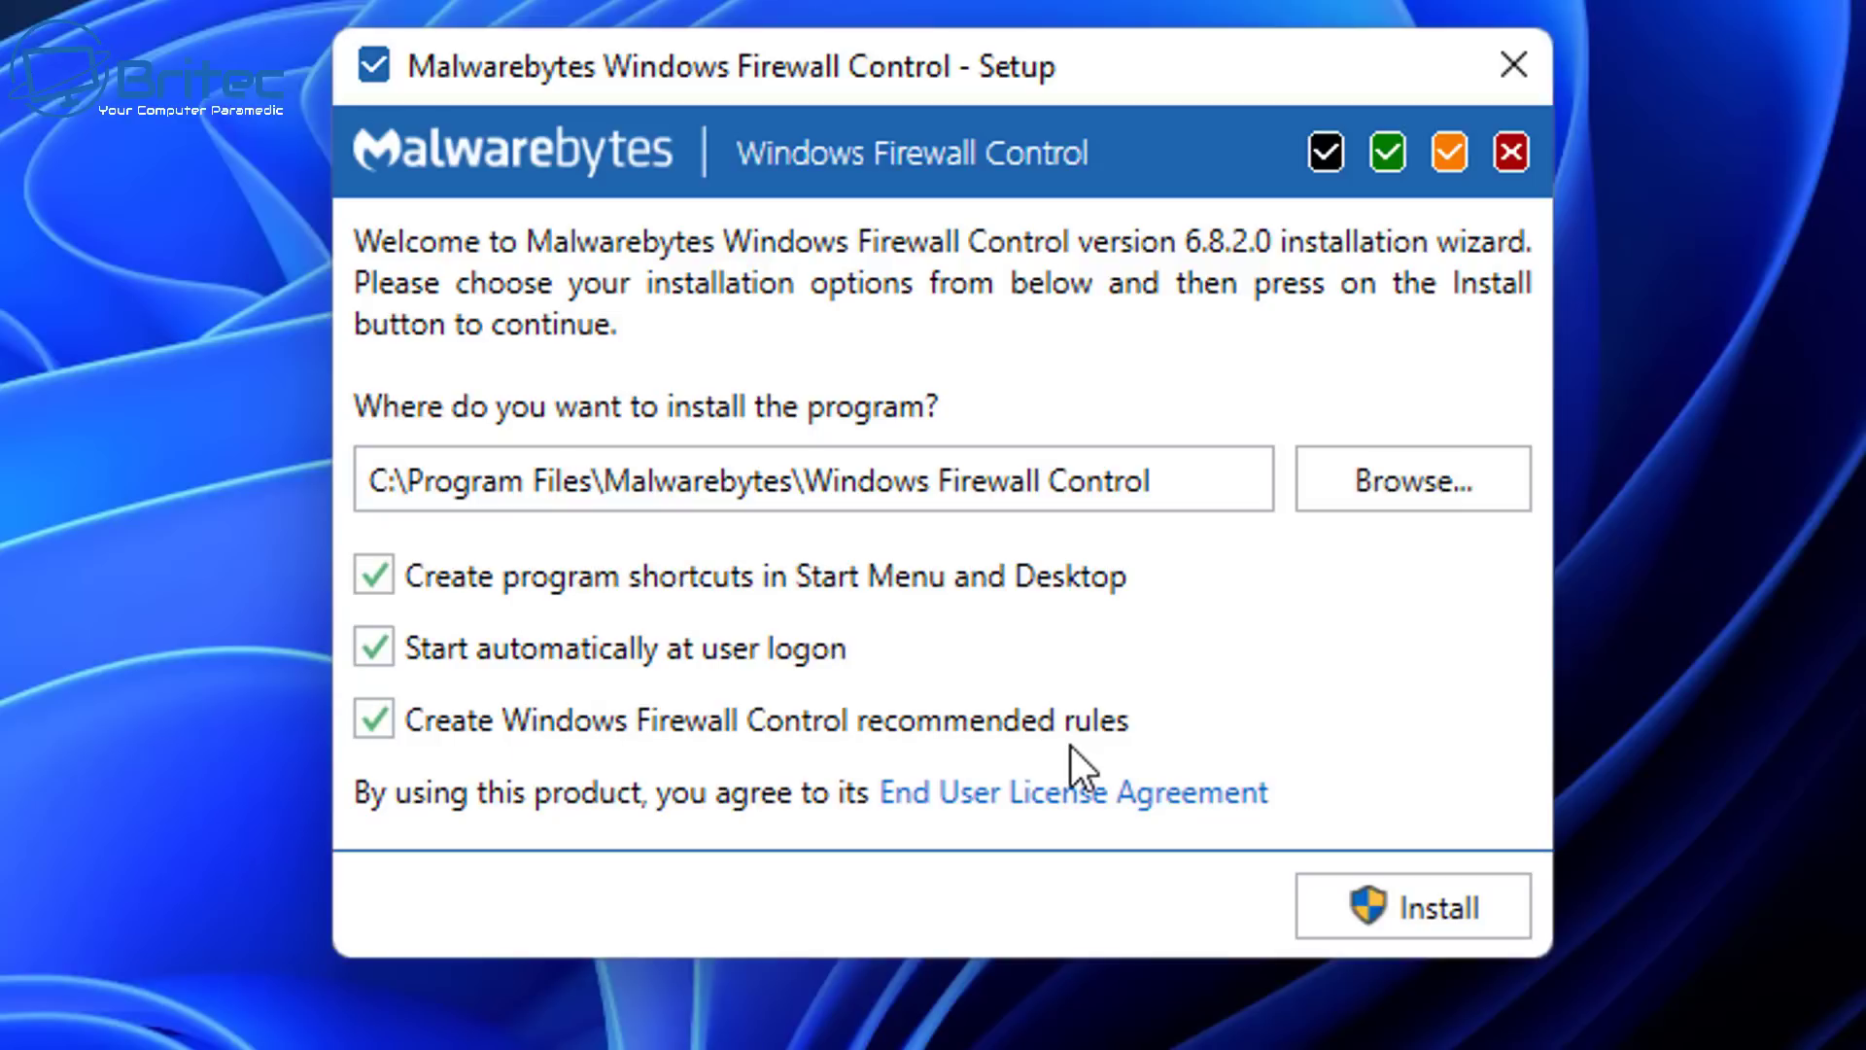
click(1431, 911)
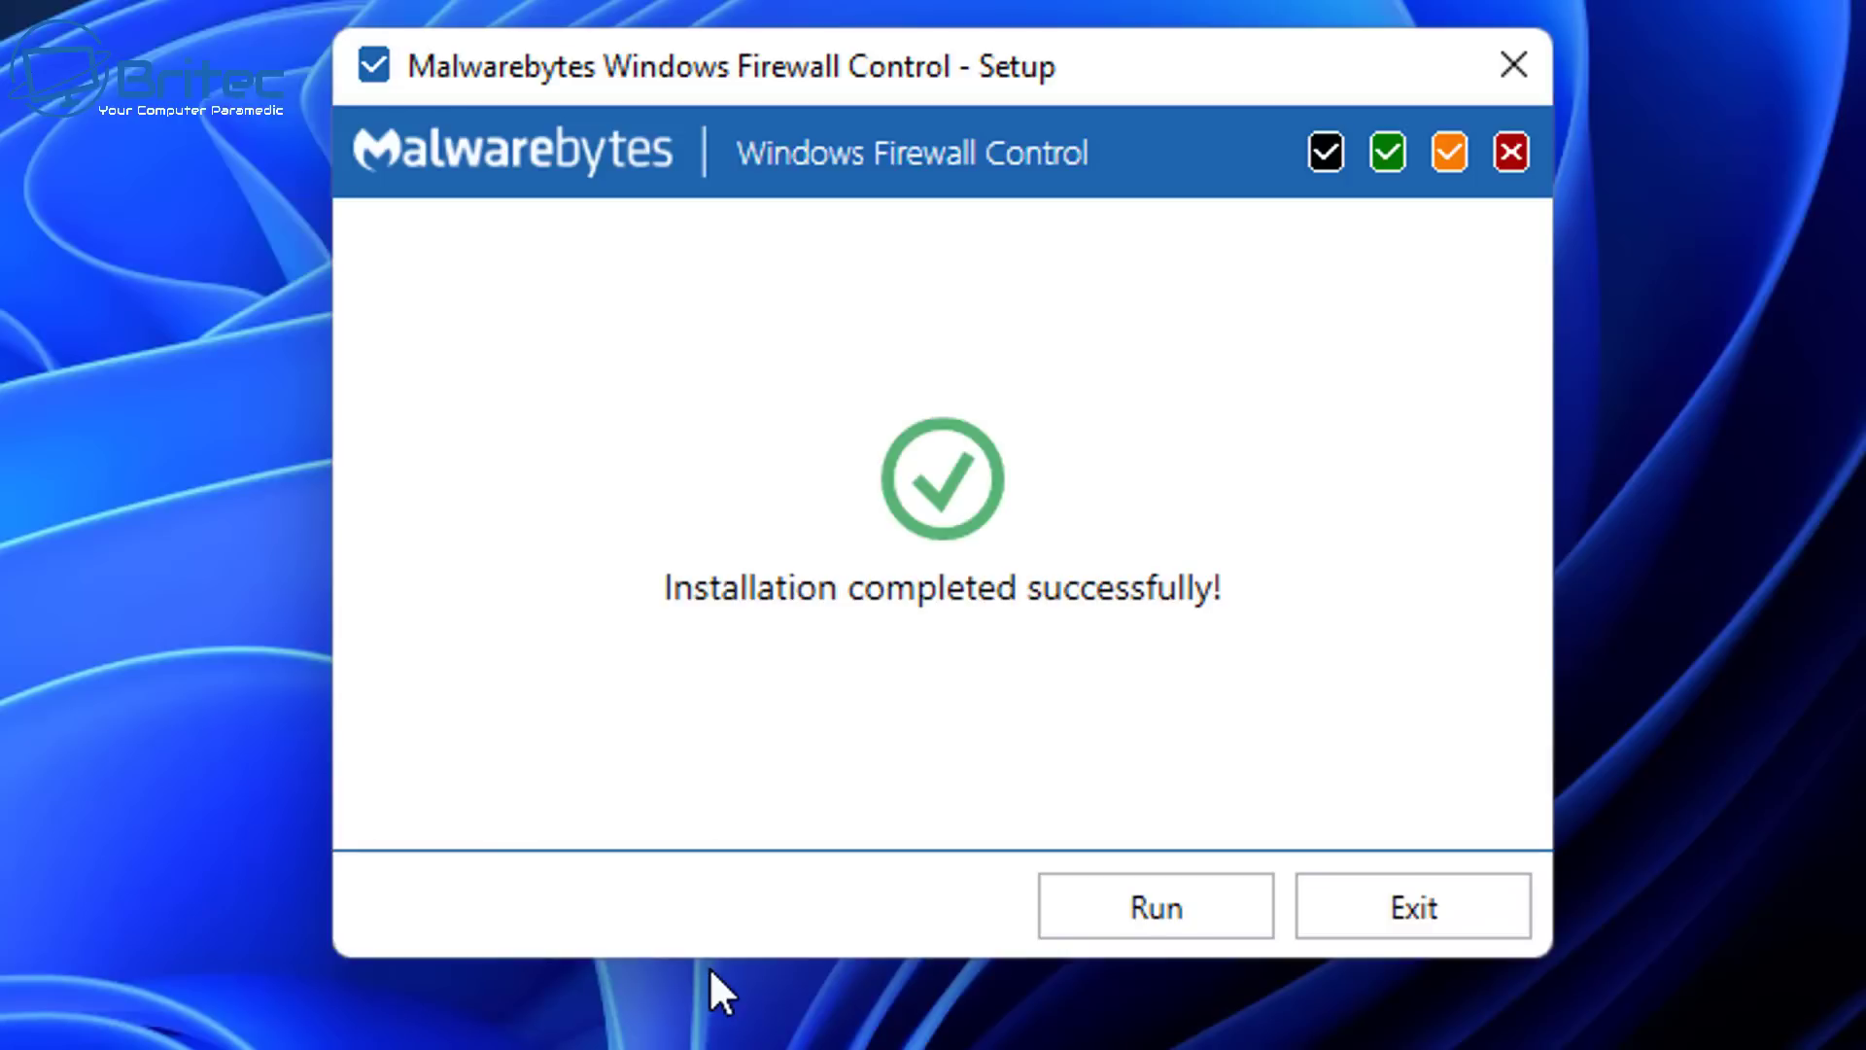
click(1197, 910)
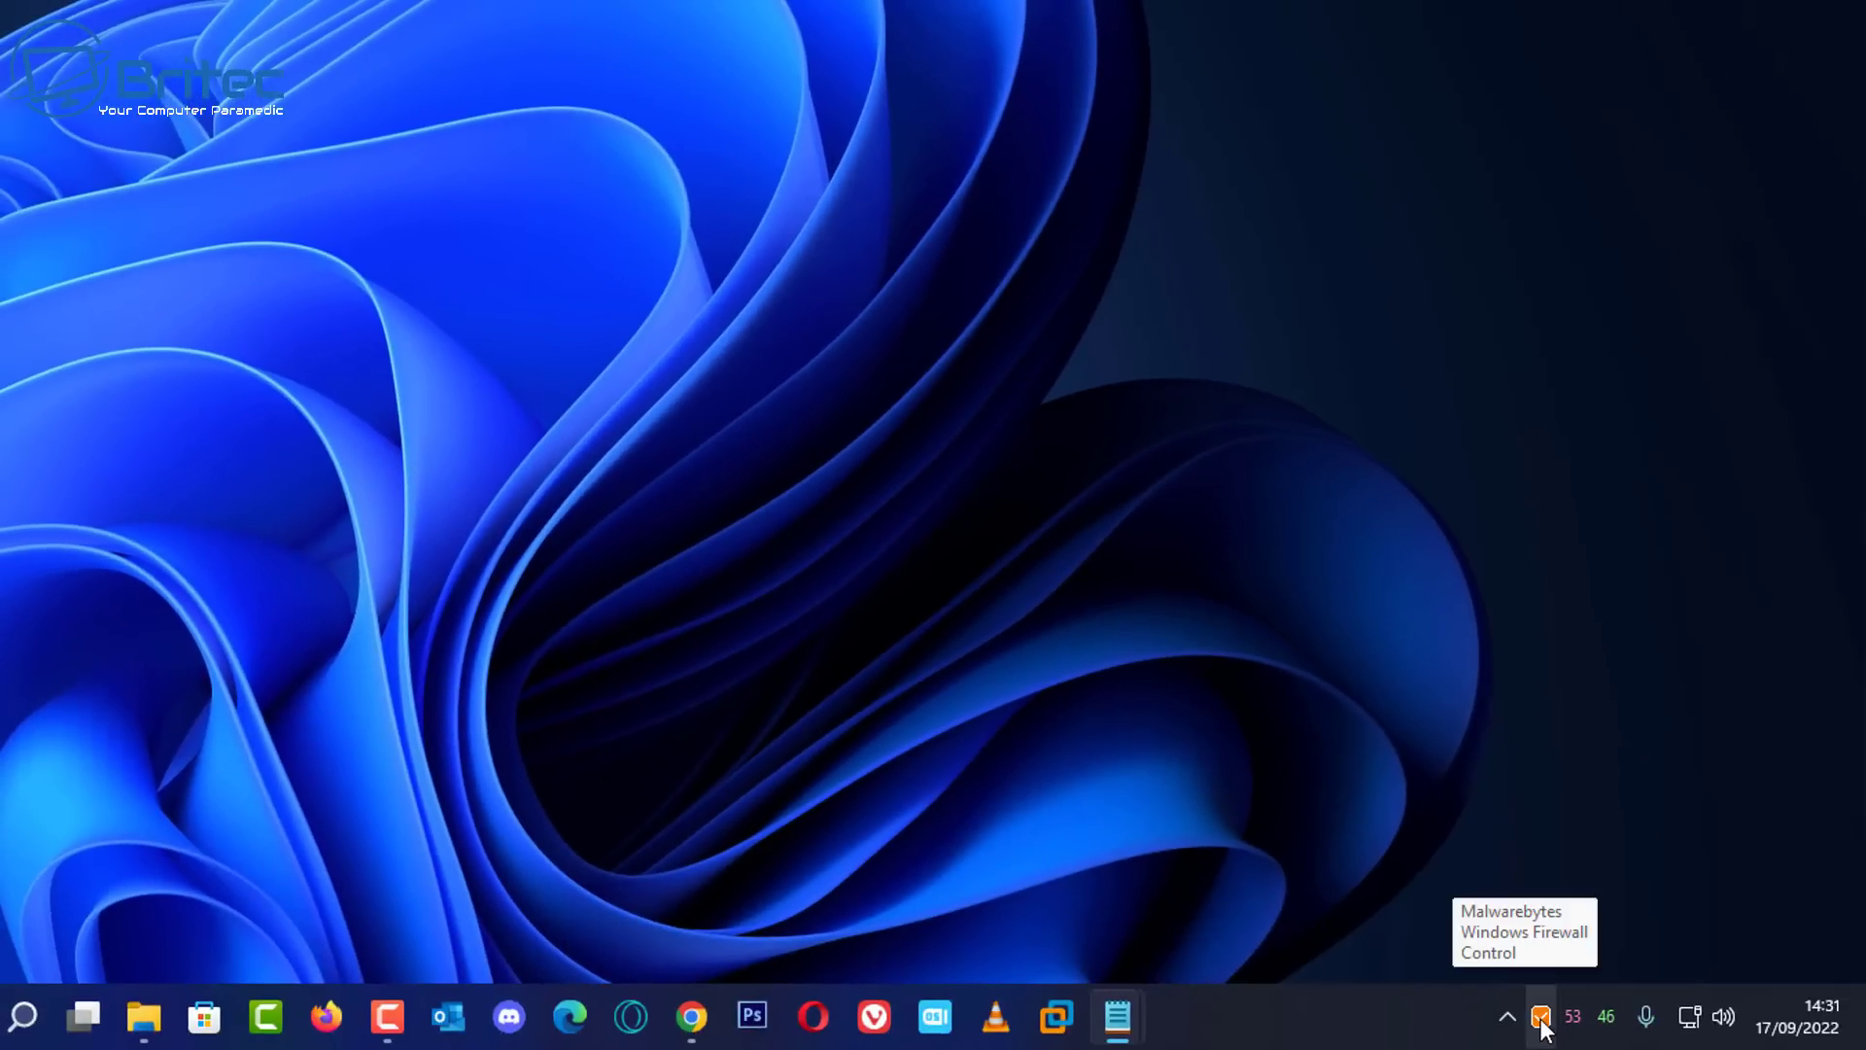
Step: Open the Firewall Control Main Panel from the hidden tray icons and bring it to the front
click(1506, 1016)
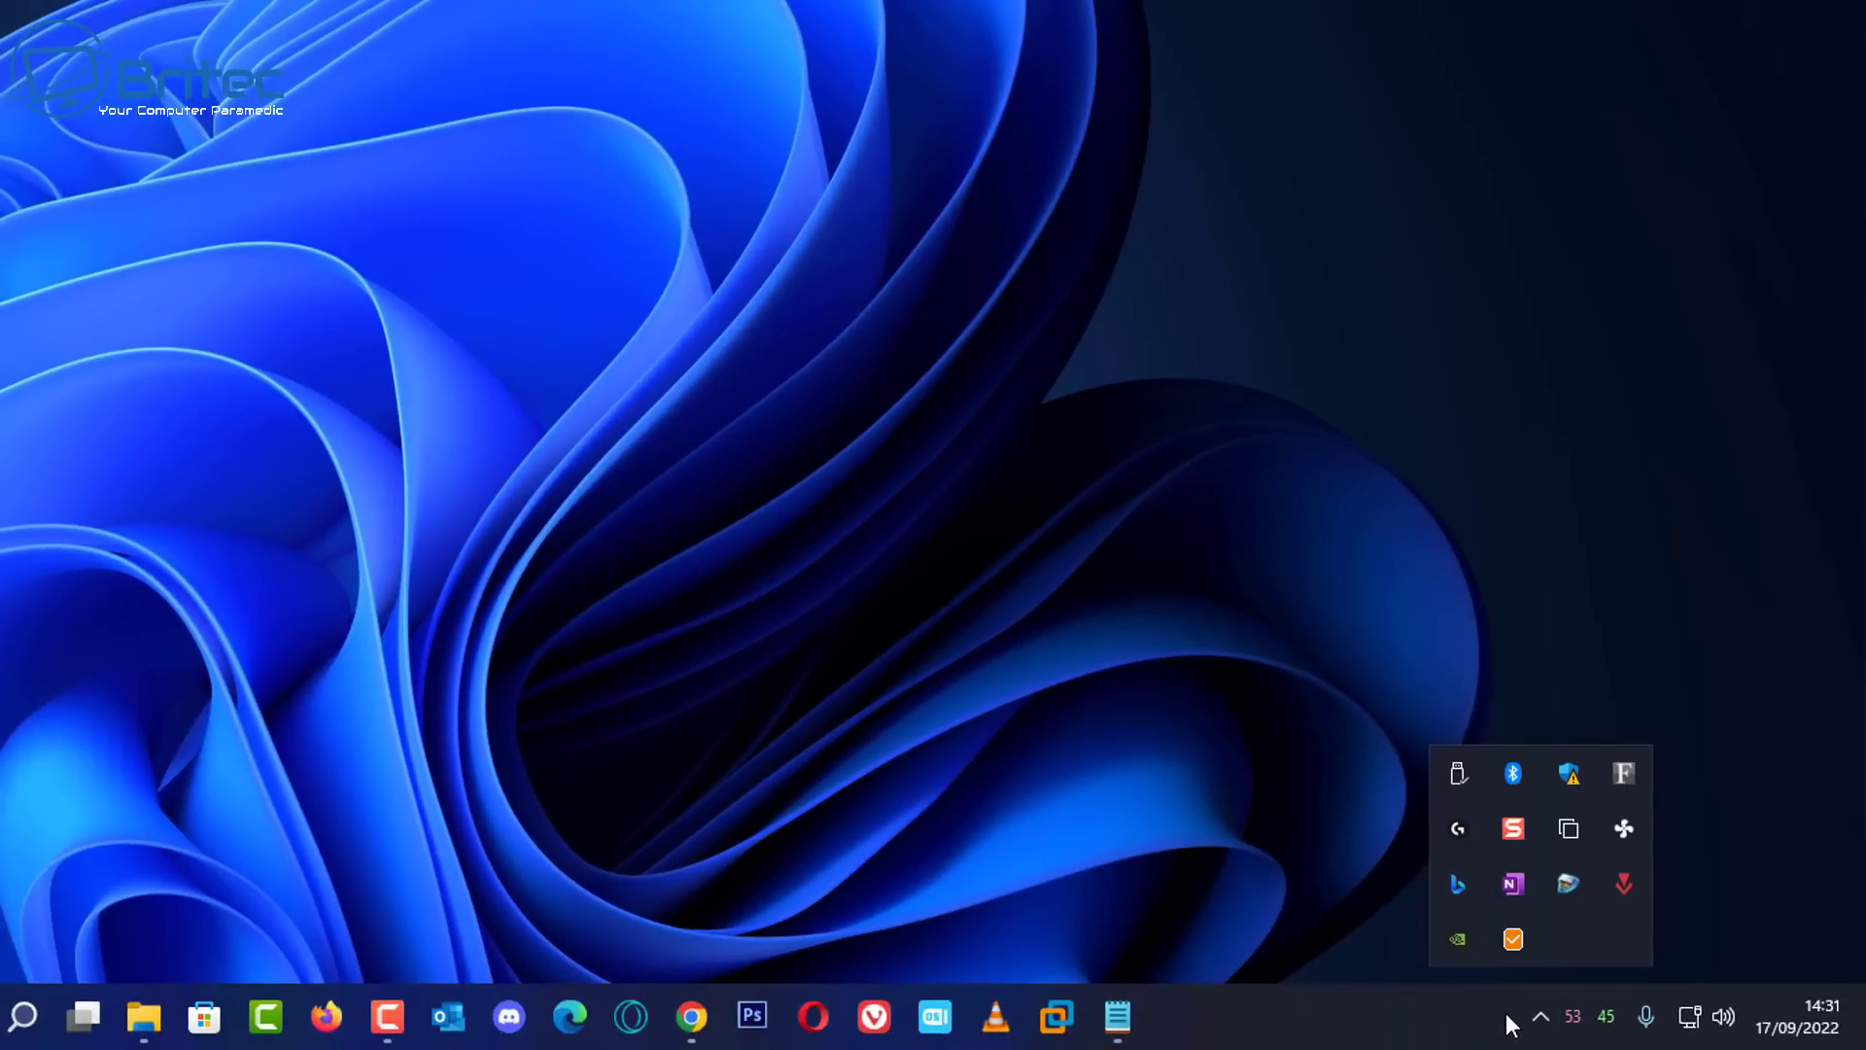
click(1514, 941)
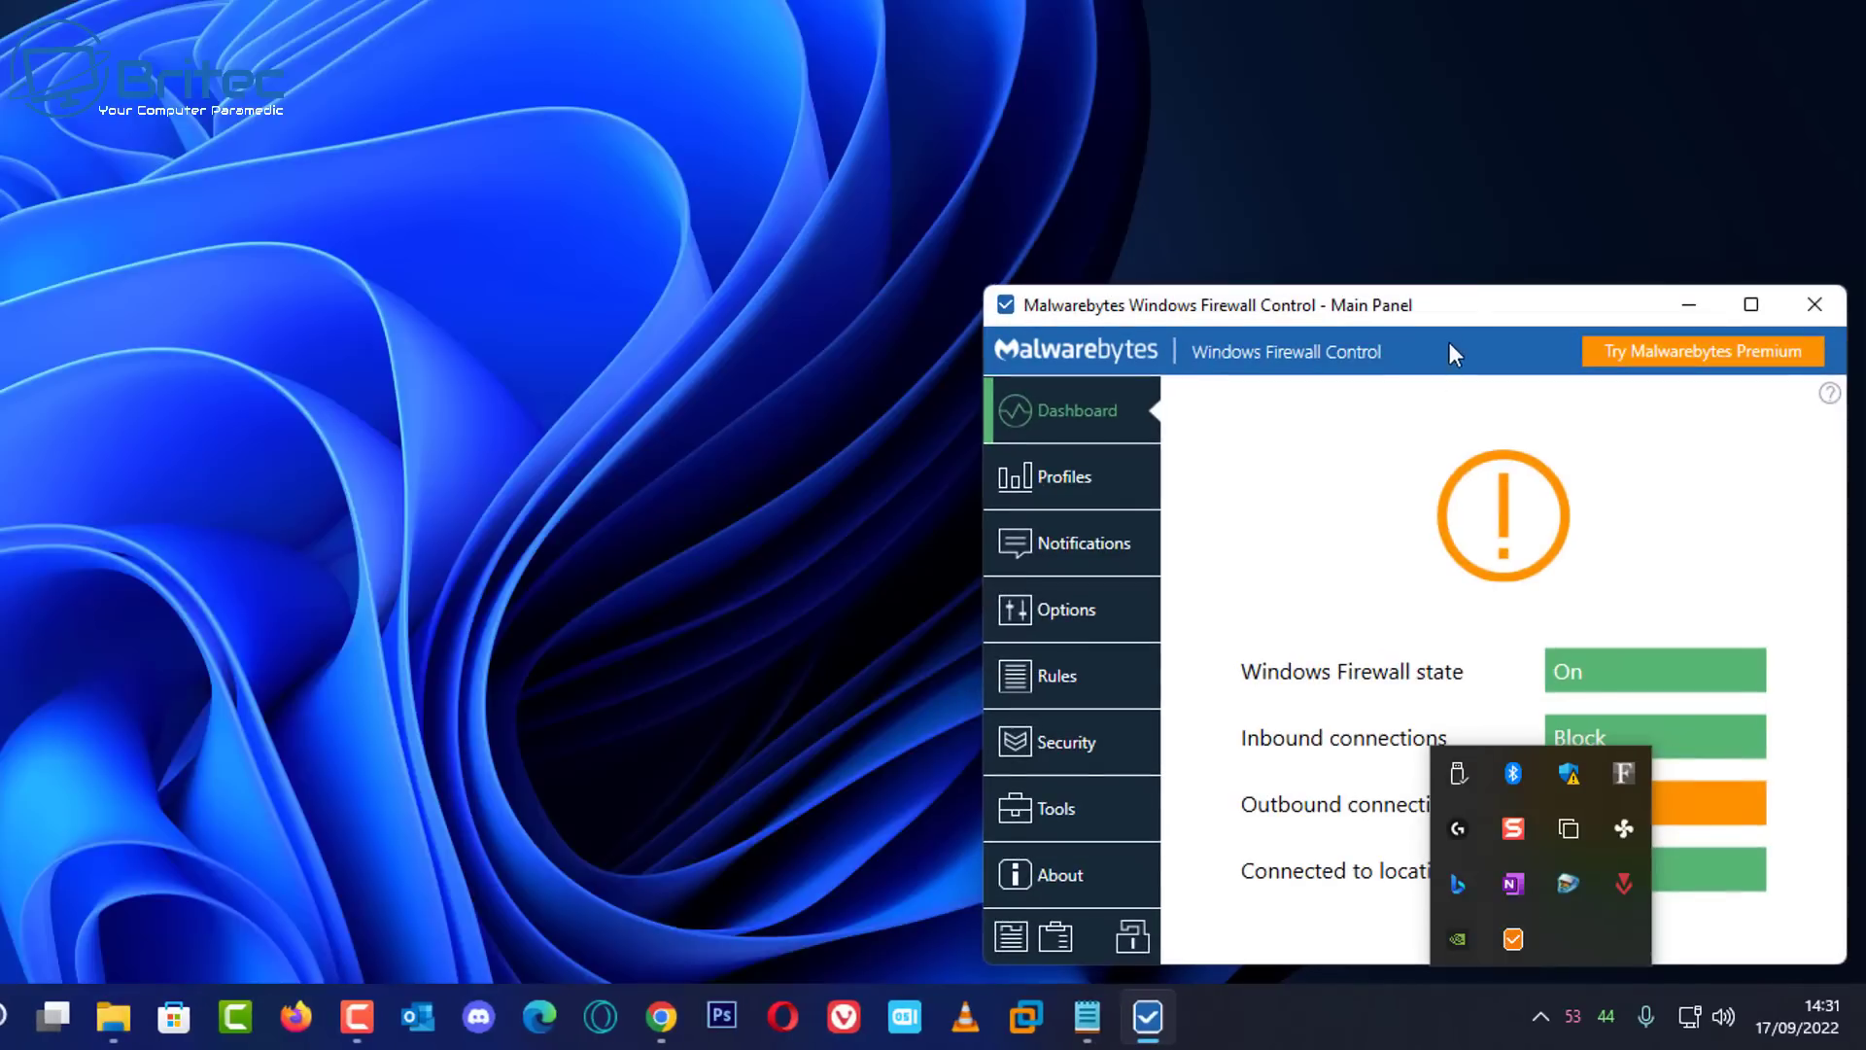
drag(1449, 336, 1378, 309)
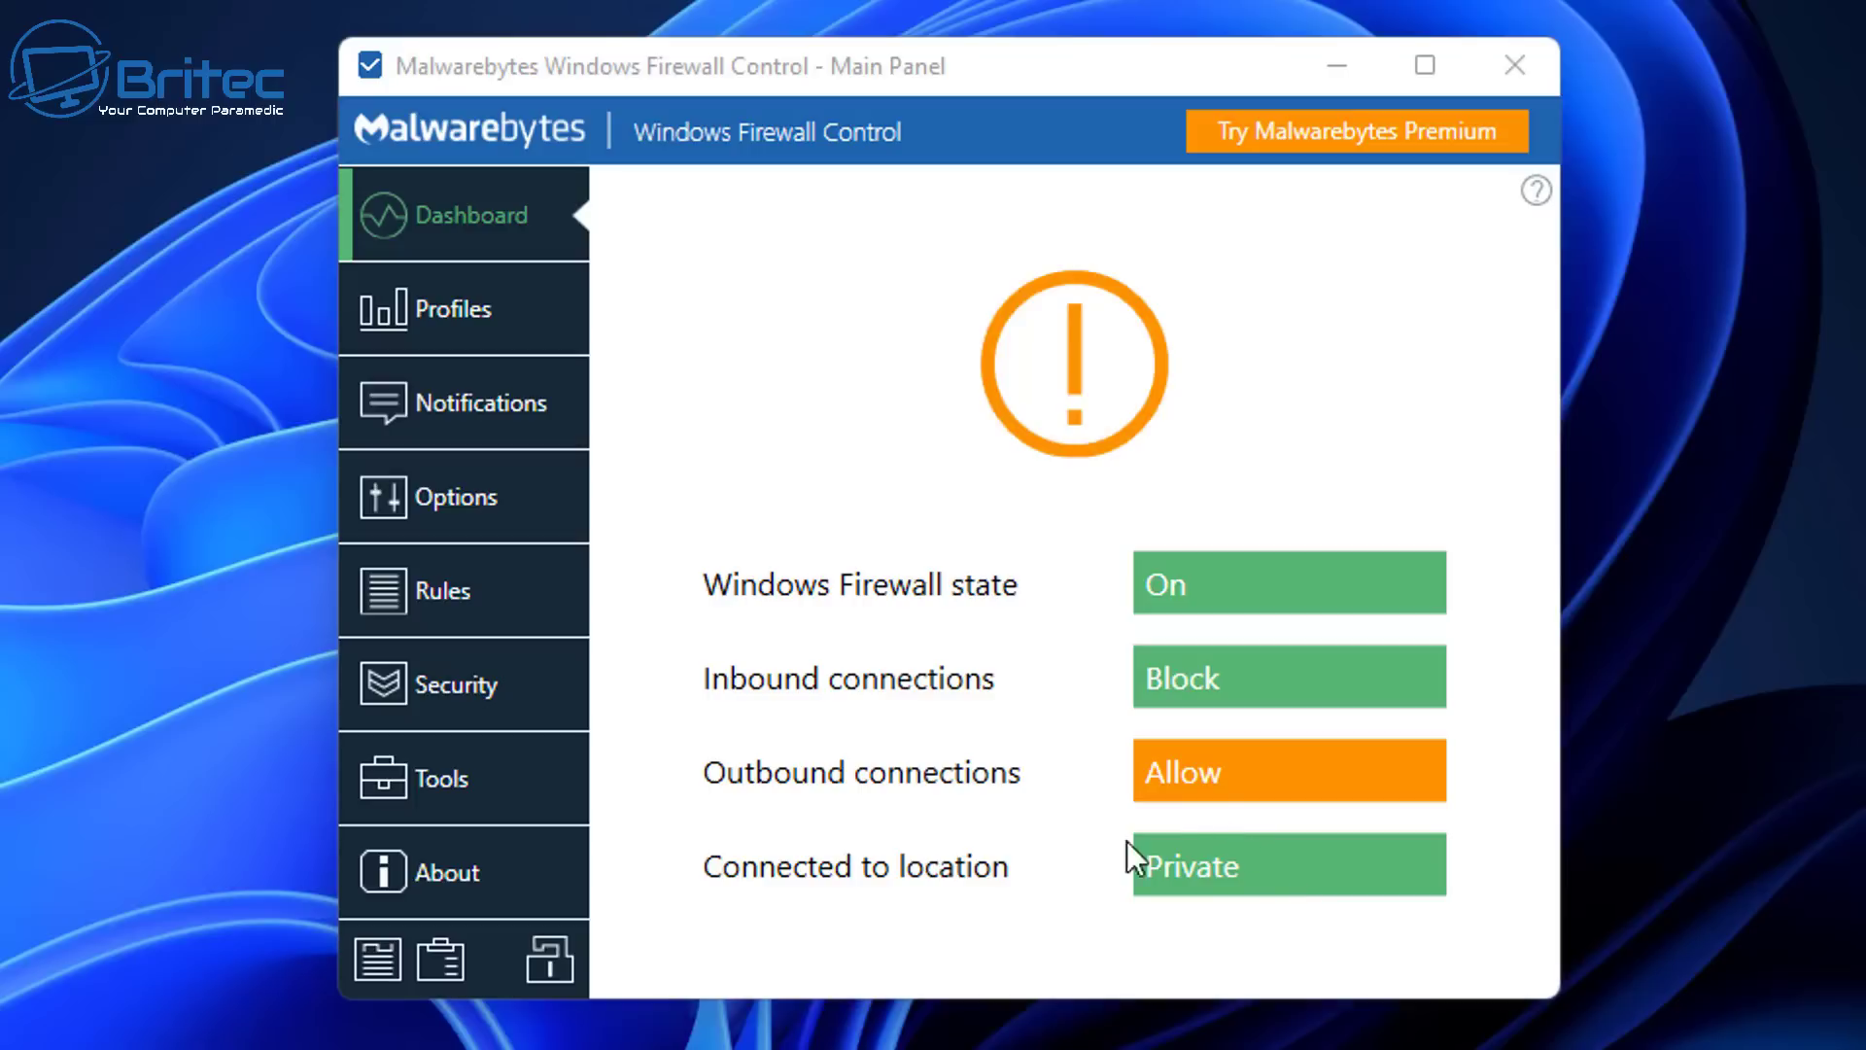
click(1221, 782)
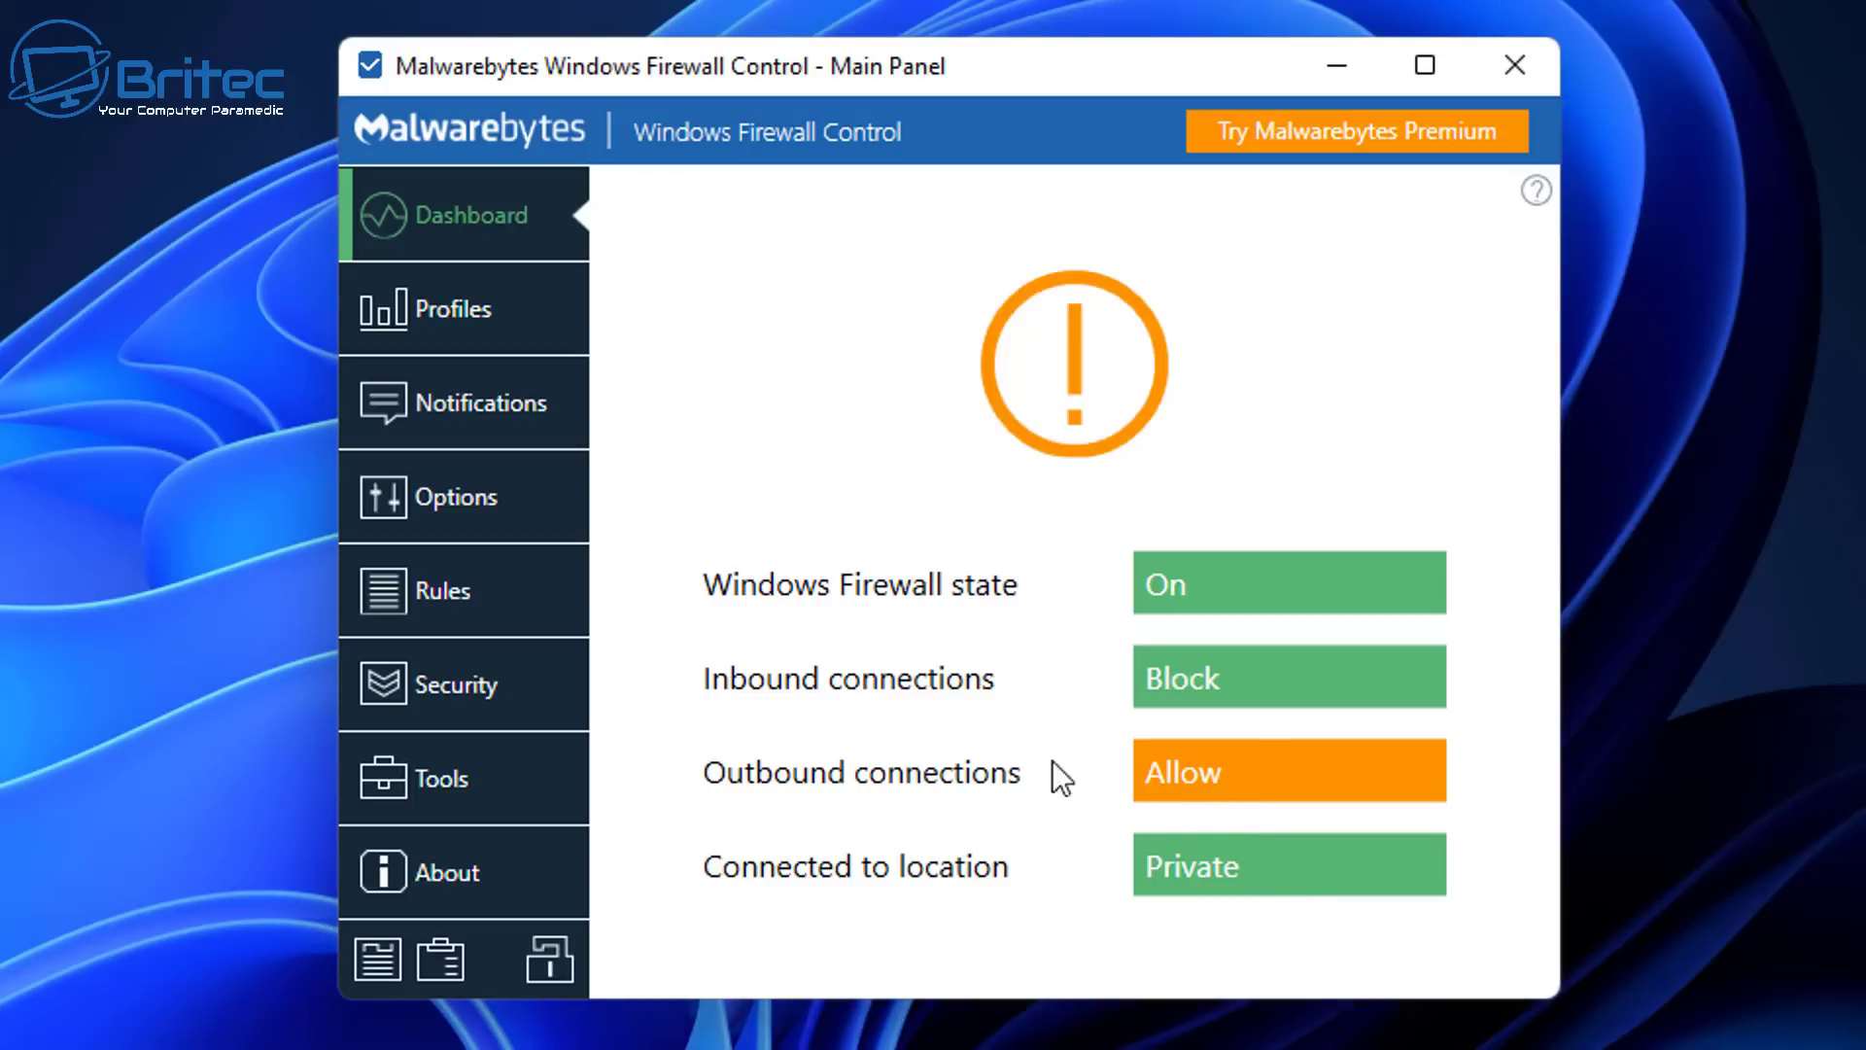
Step: Select Medium Filtering and auto-revert lower profiles to Medium Filtering, changing 30 minutes to 5
click(468, 327)
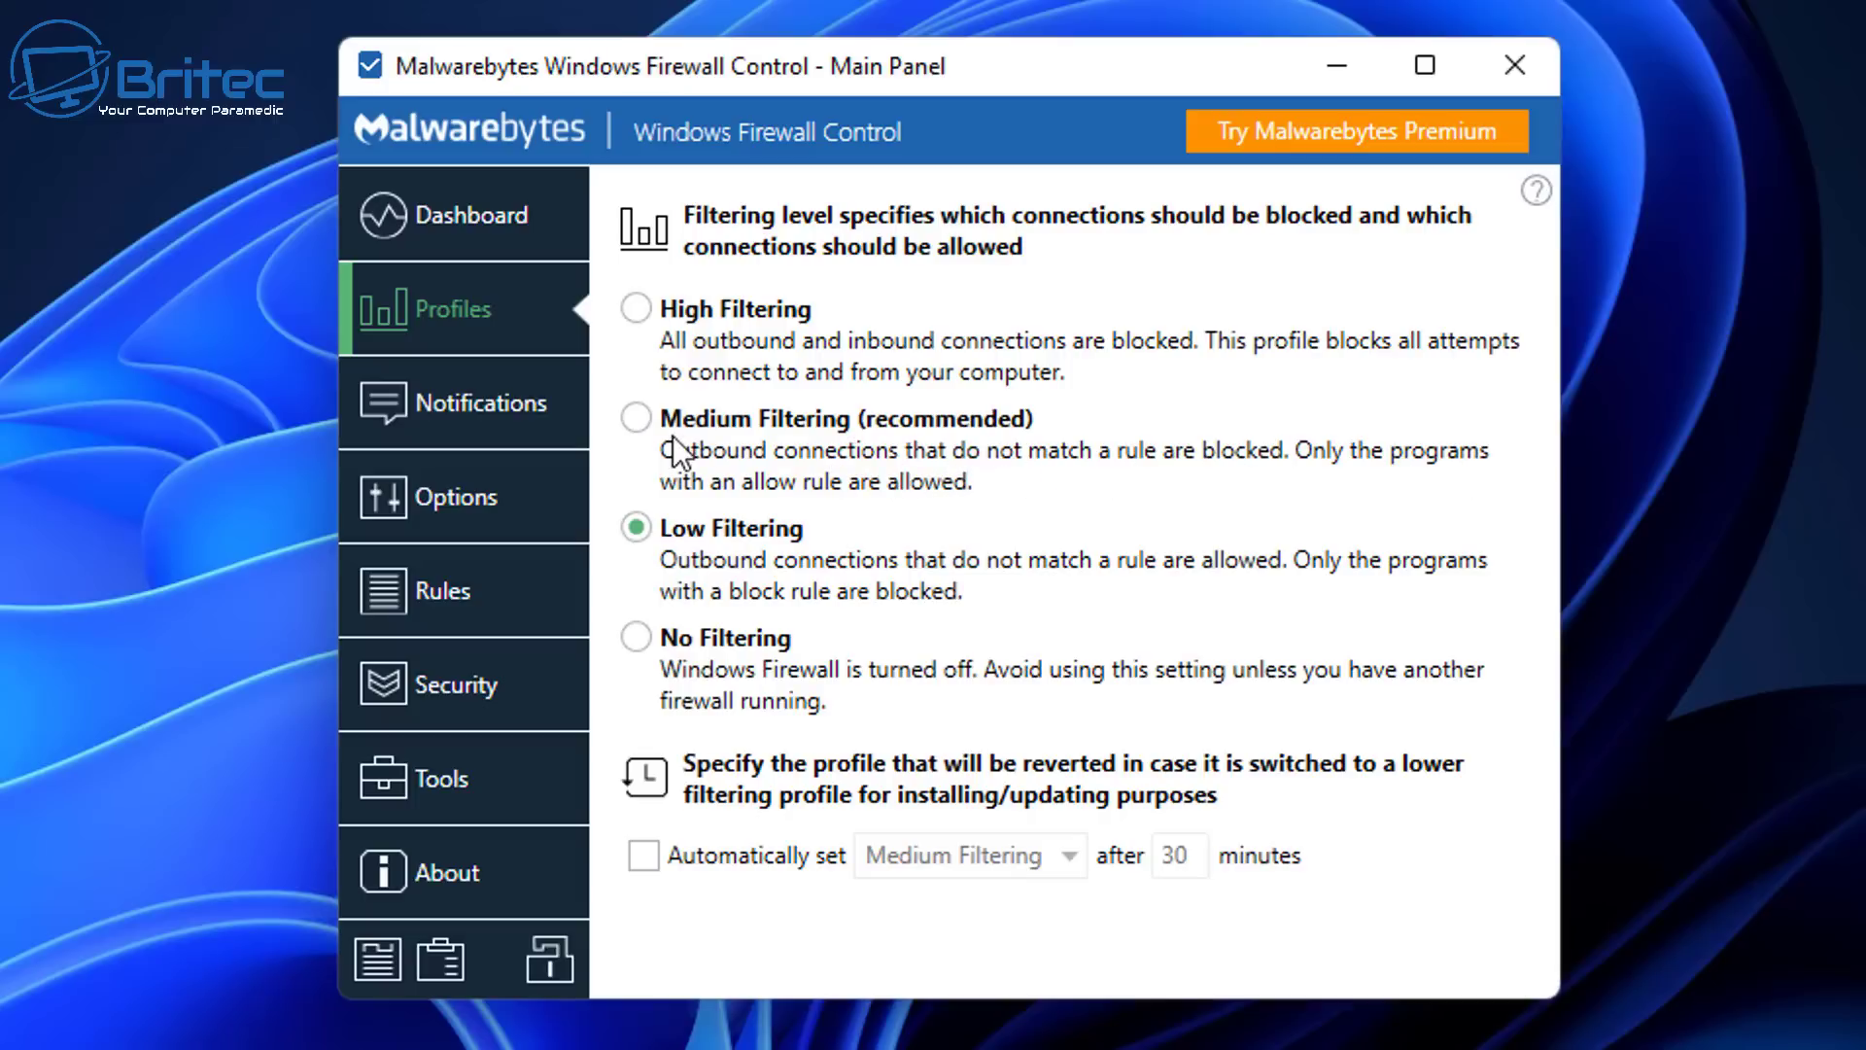
click(636, 418)
click(643, 855)
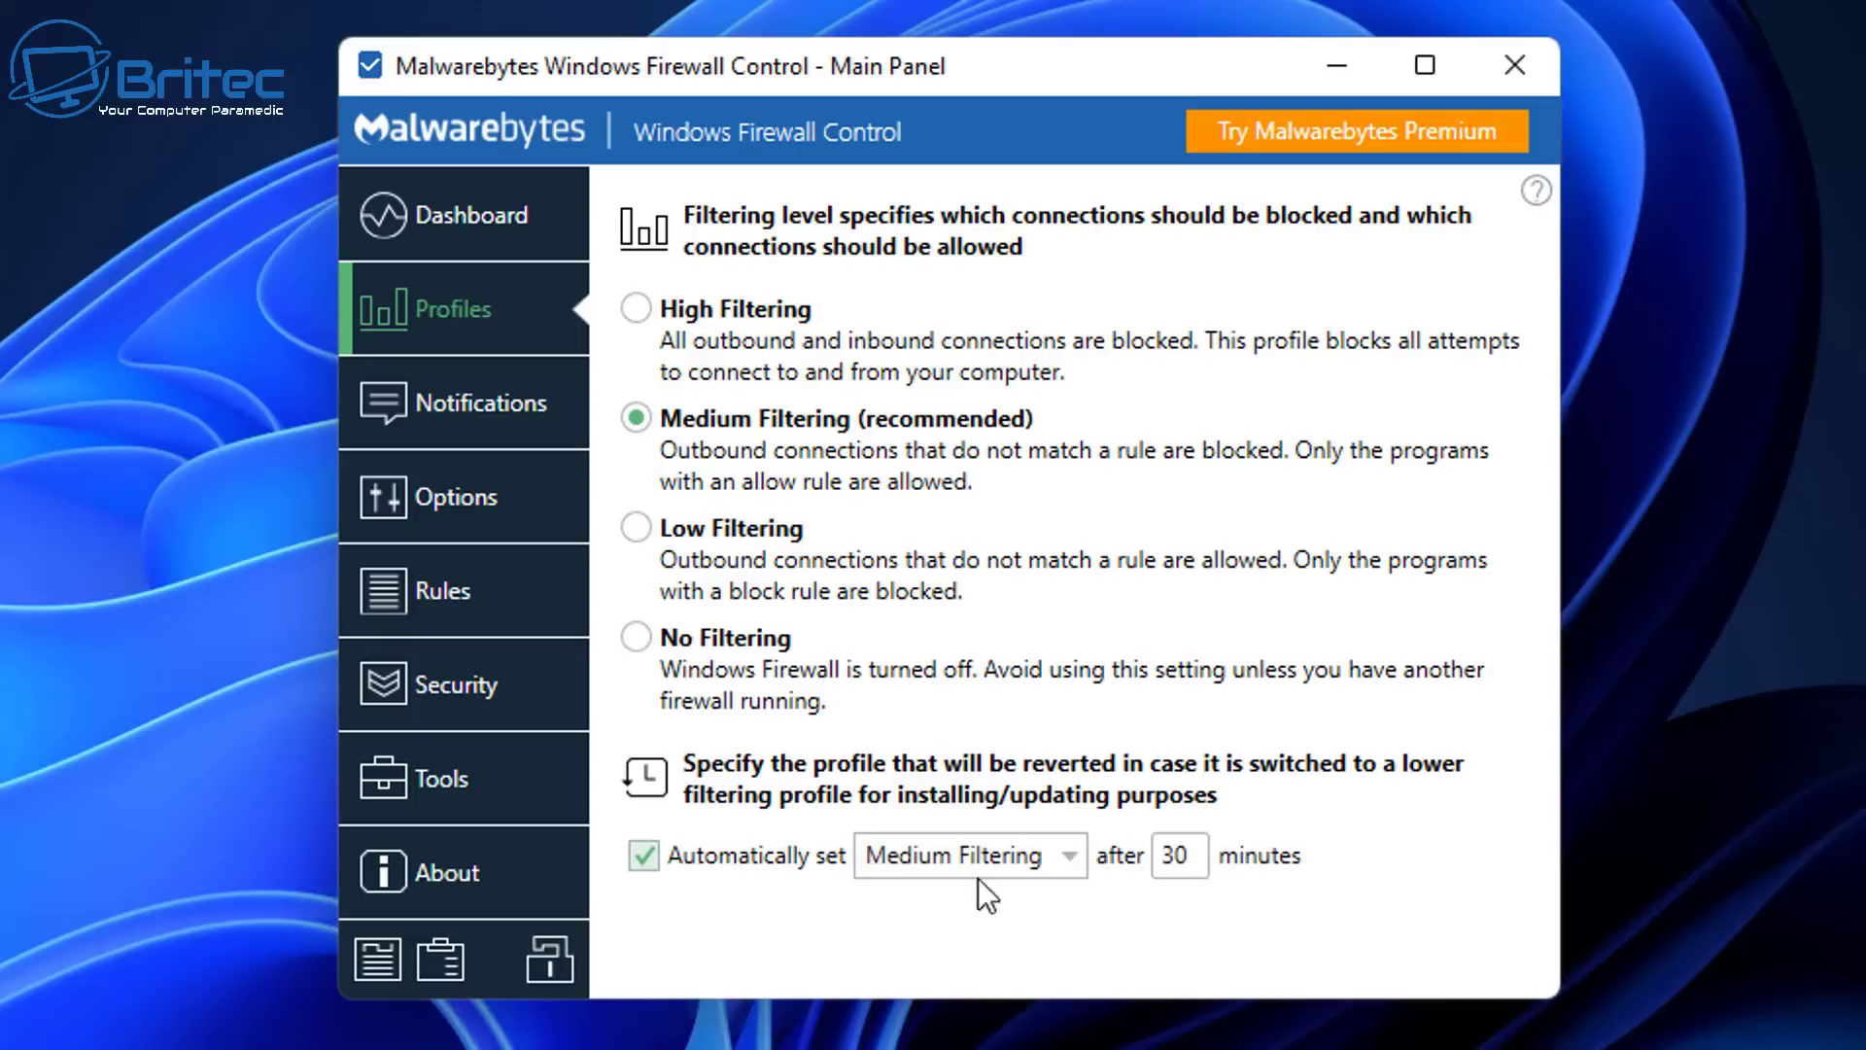
click(1057, 870)
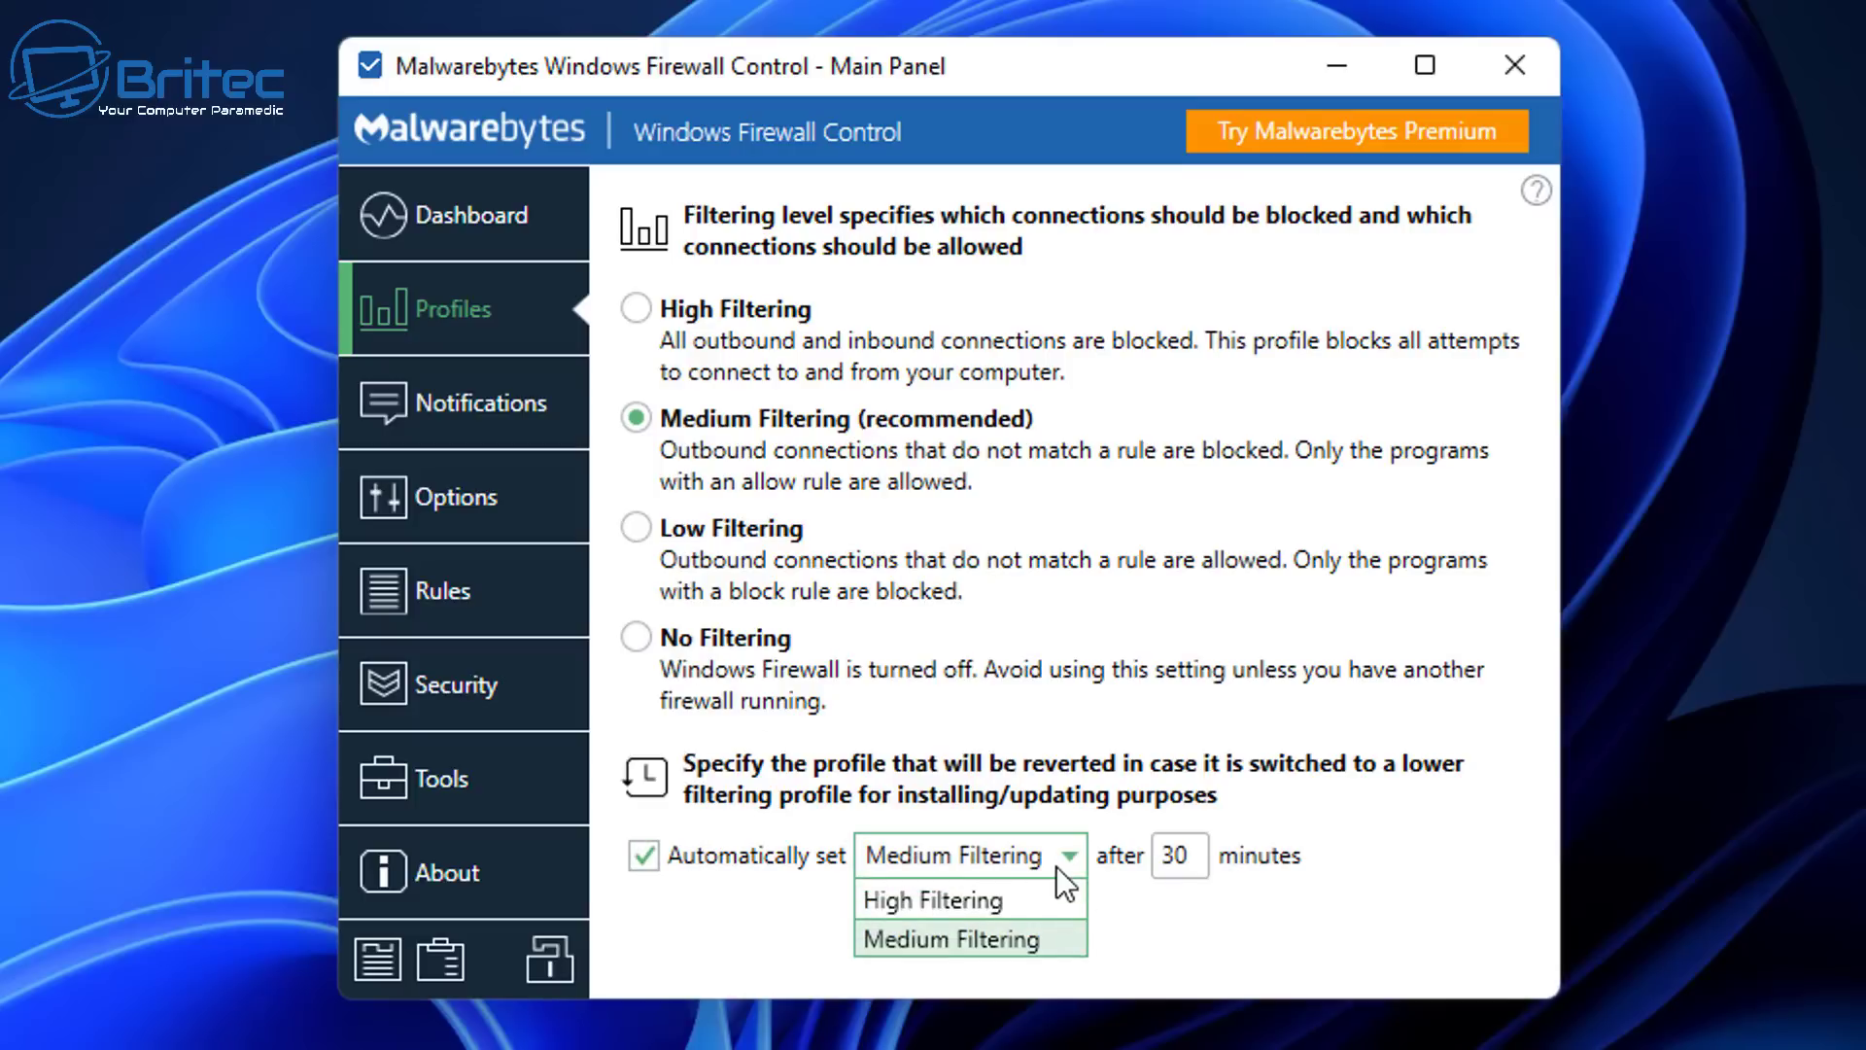
click(1021, 872)
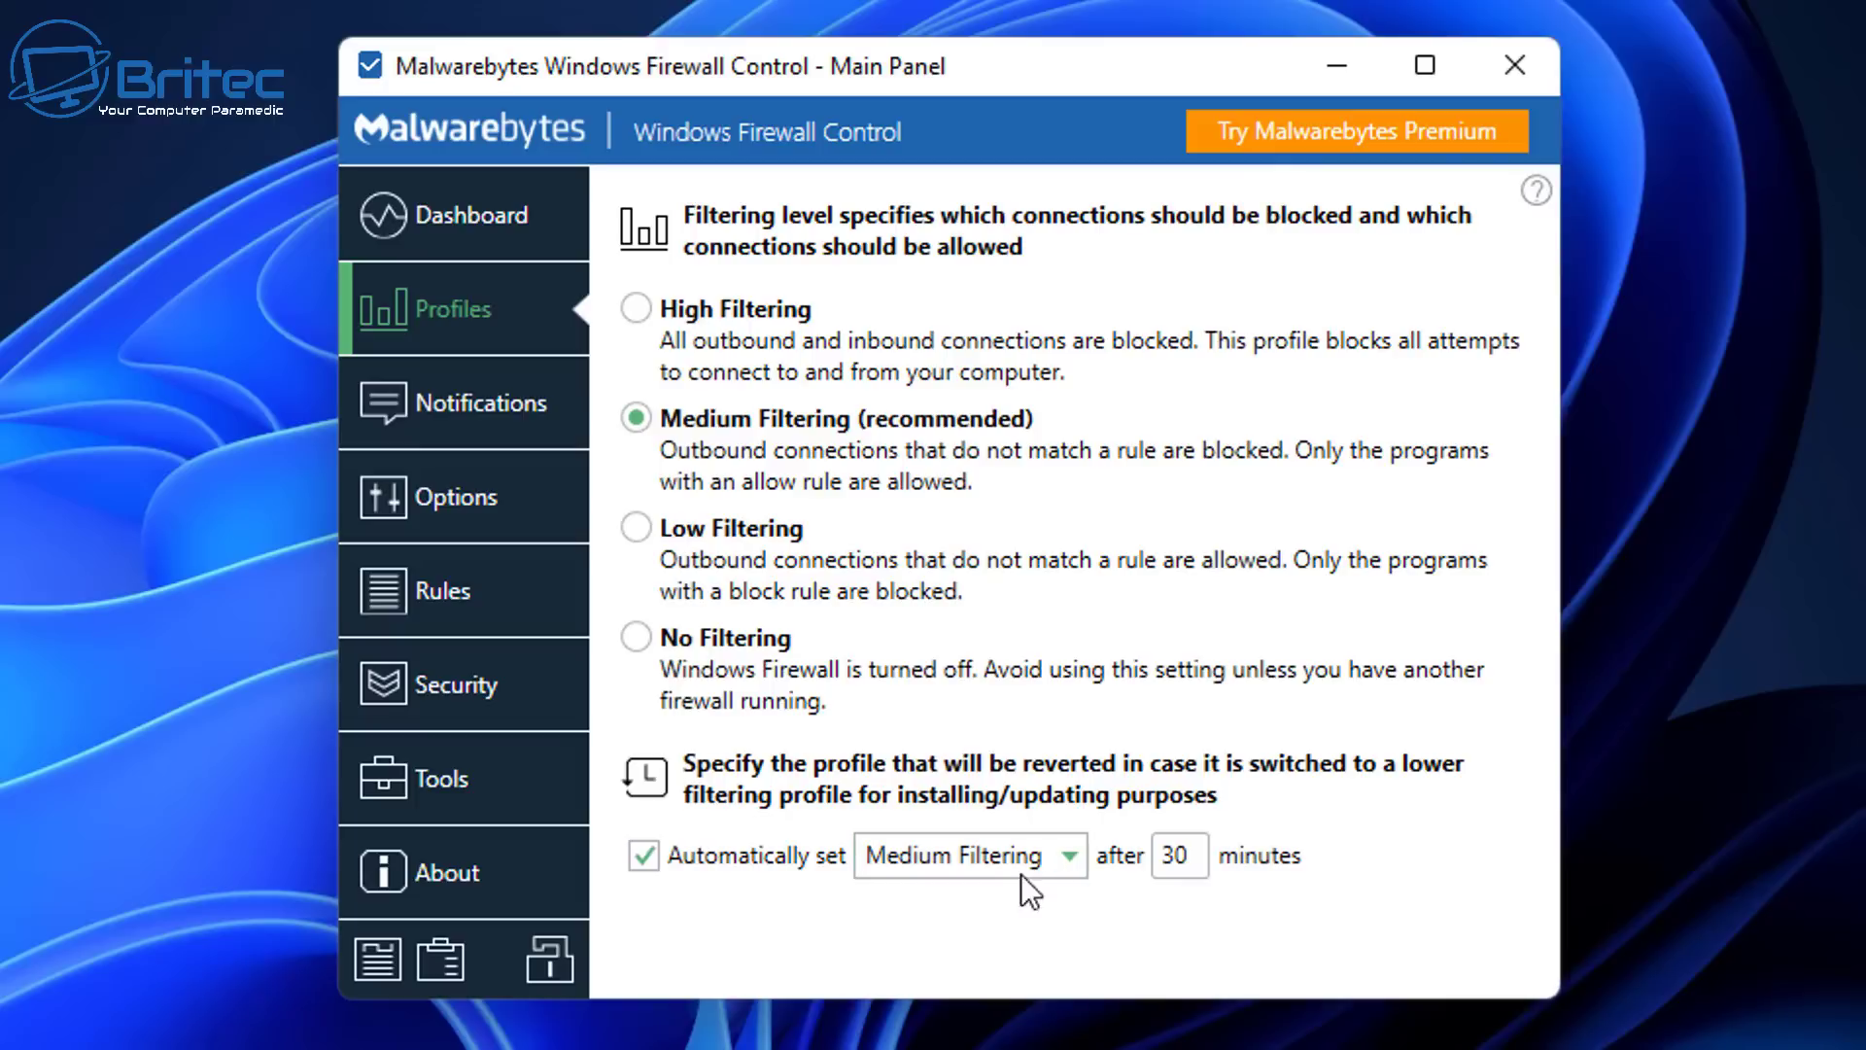
double_click(1178, 855)
text(5)
Step: Change the notification mode from Disabled to Display notifications
click(531, 428)
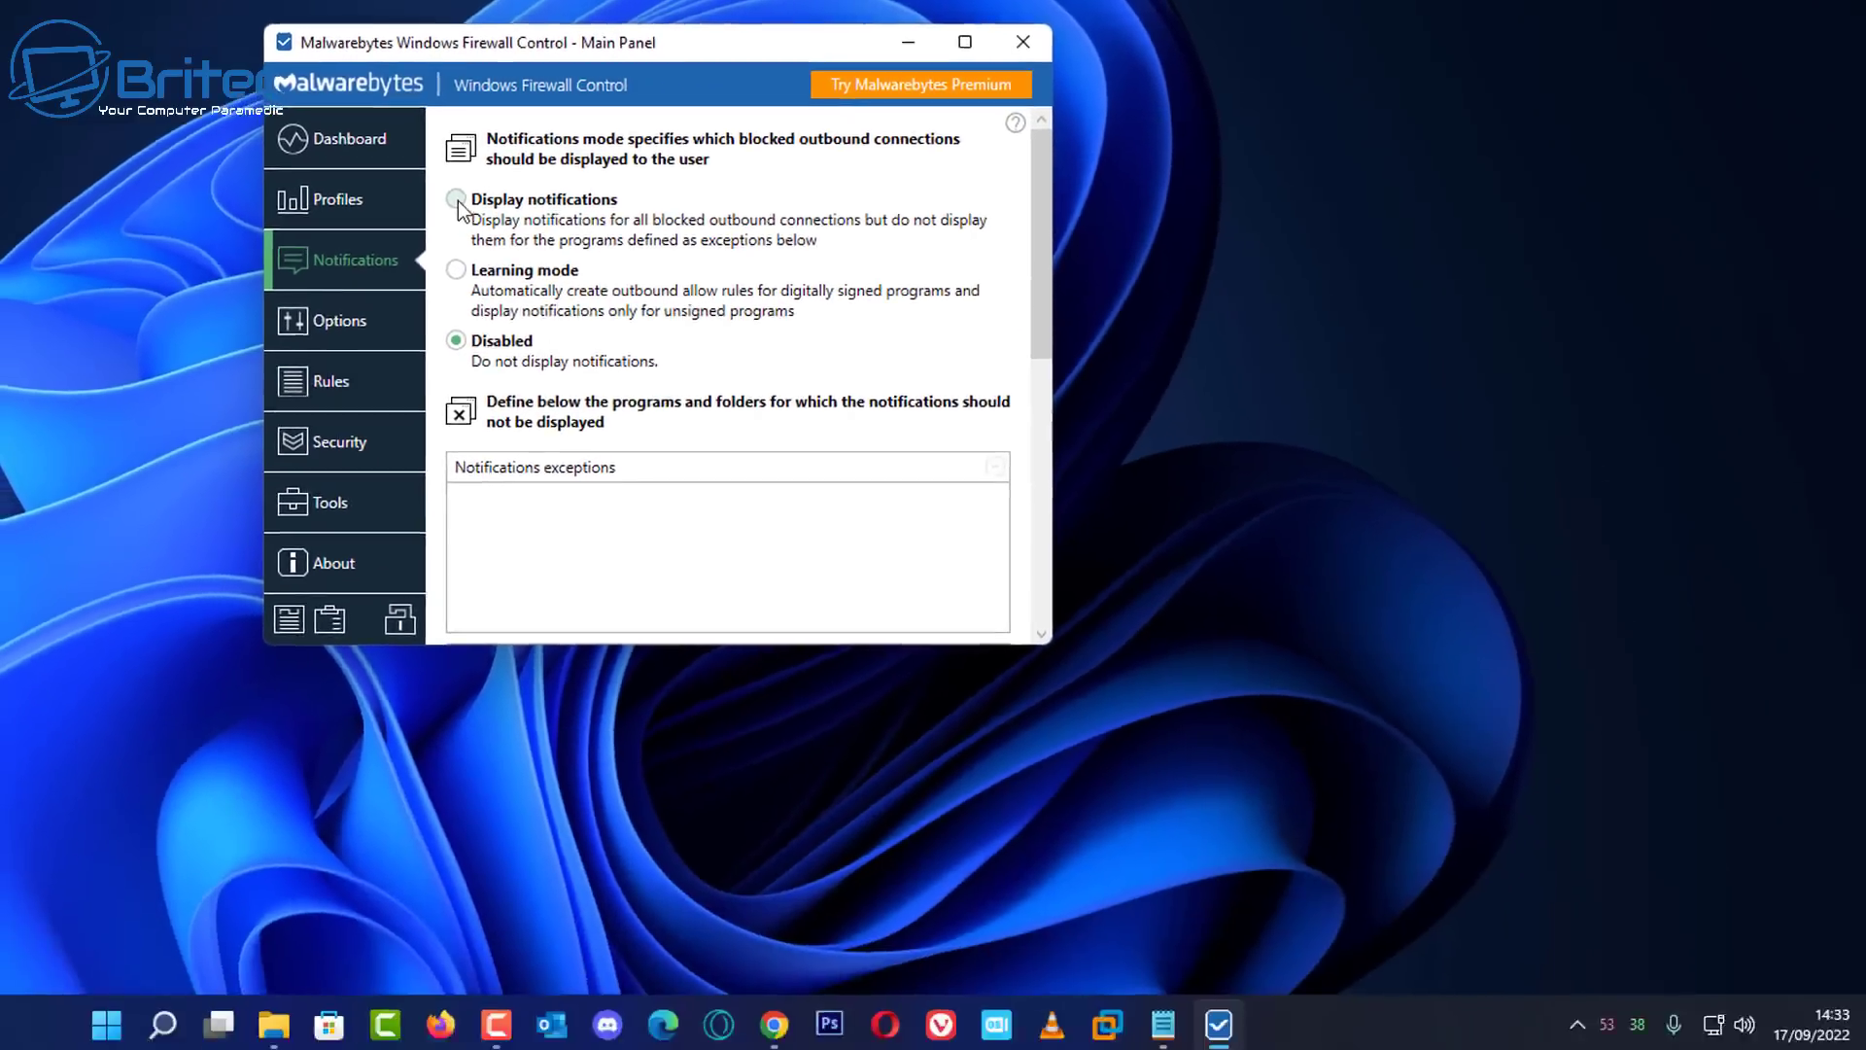
click(457, 202)
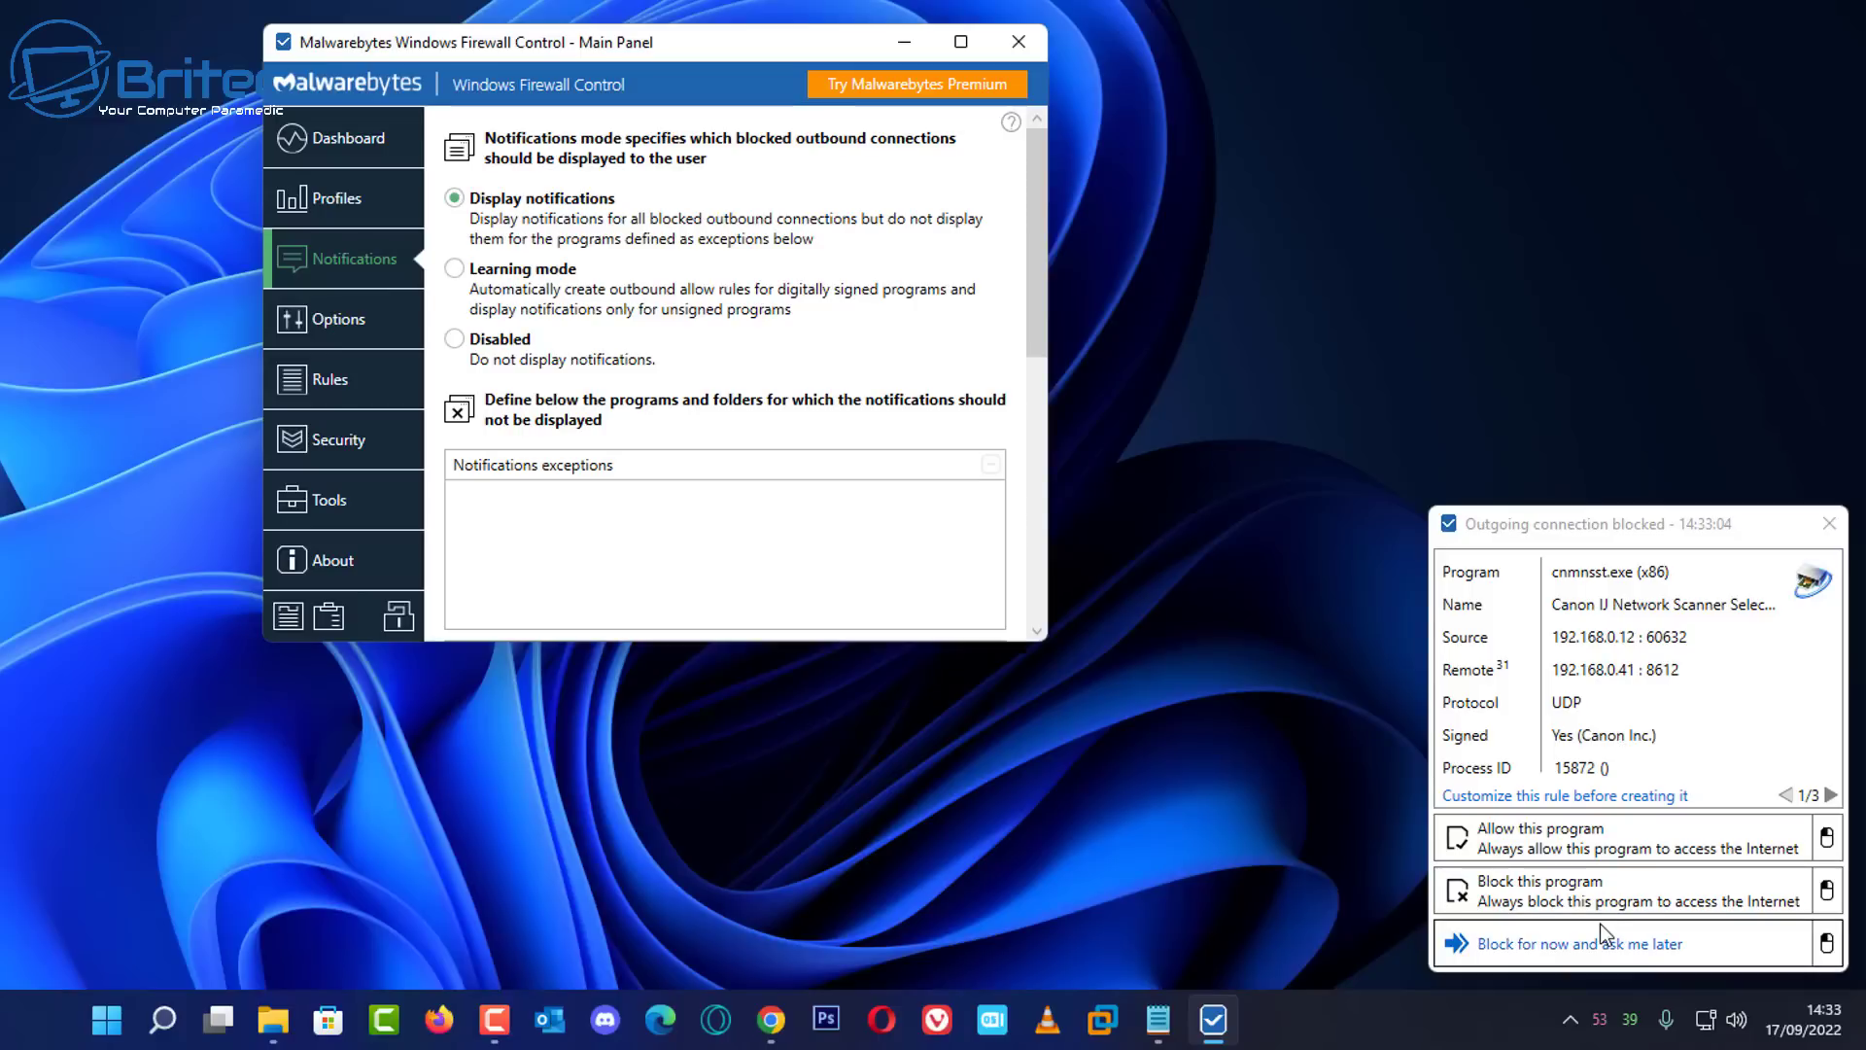
Step: From the alerts, block the Canon scanner's connection and allow Google Chrome and Microsoft Edge
click(1571, 838)
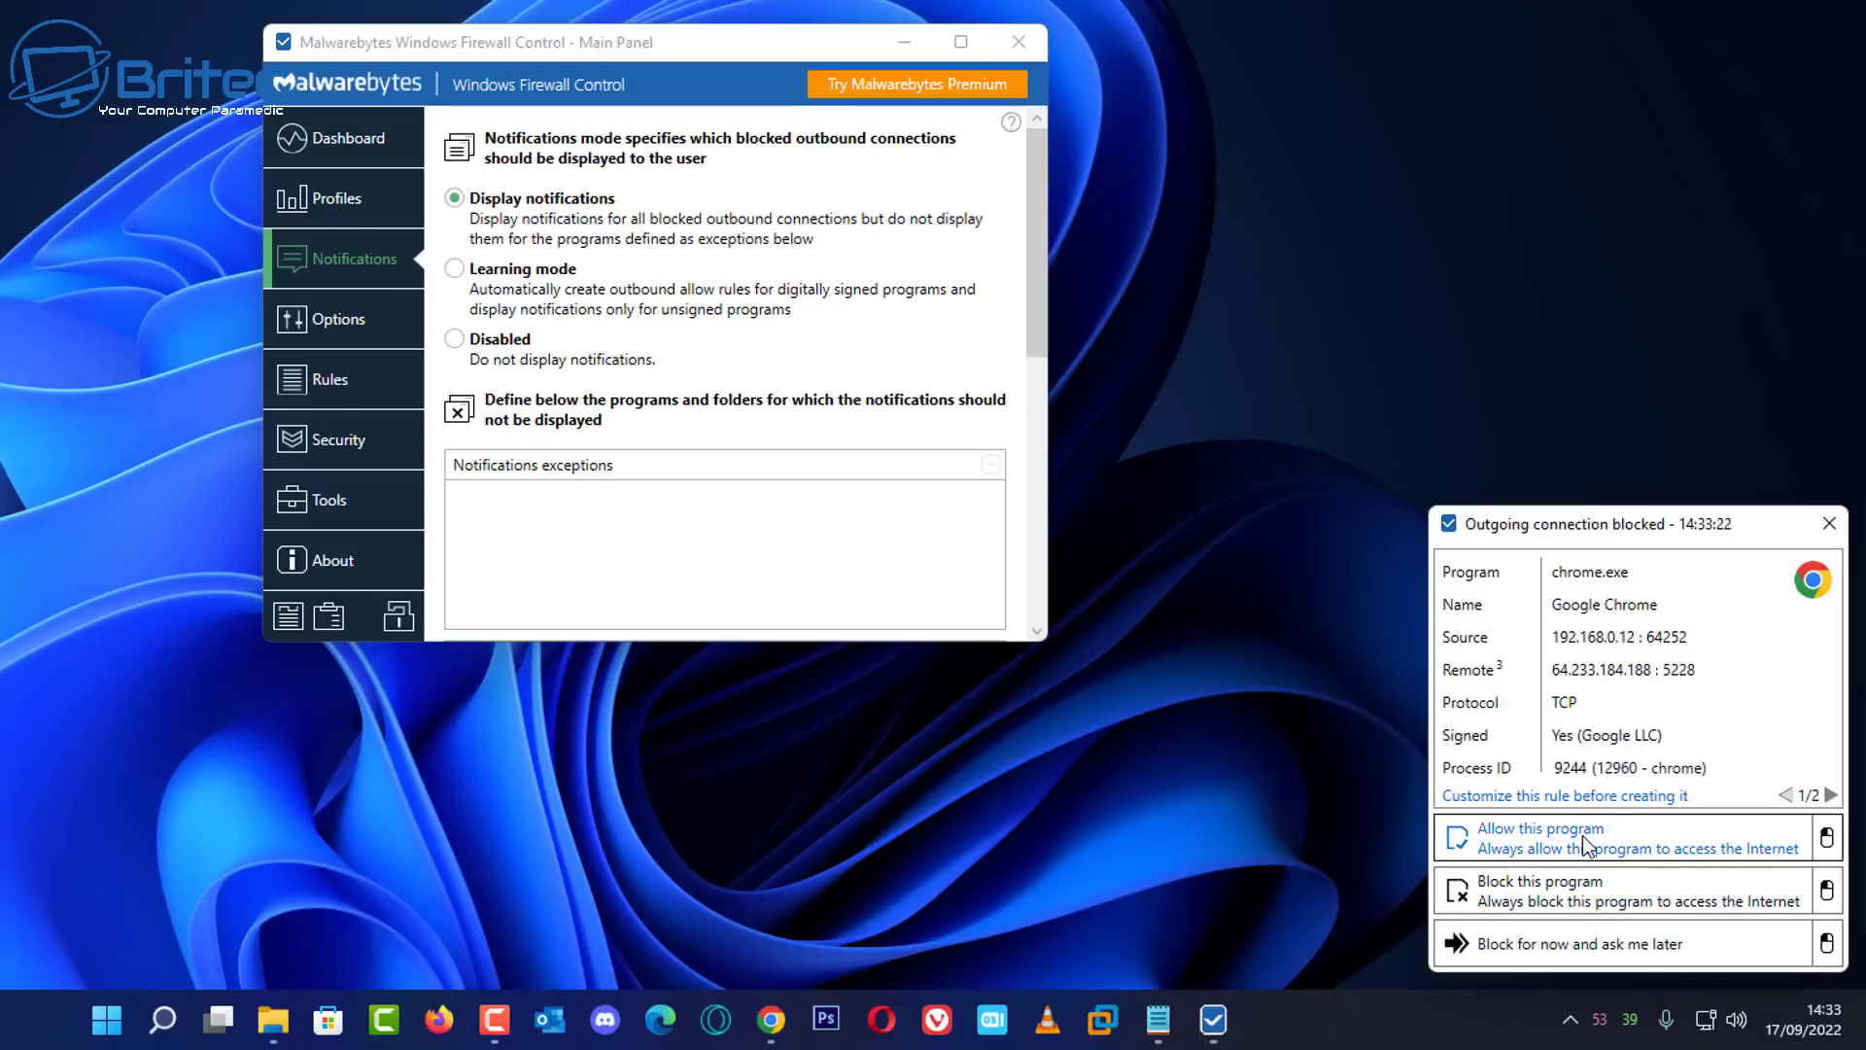
click(1584, 842)
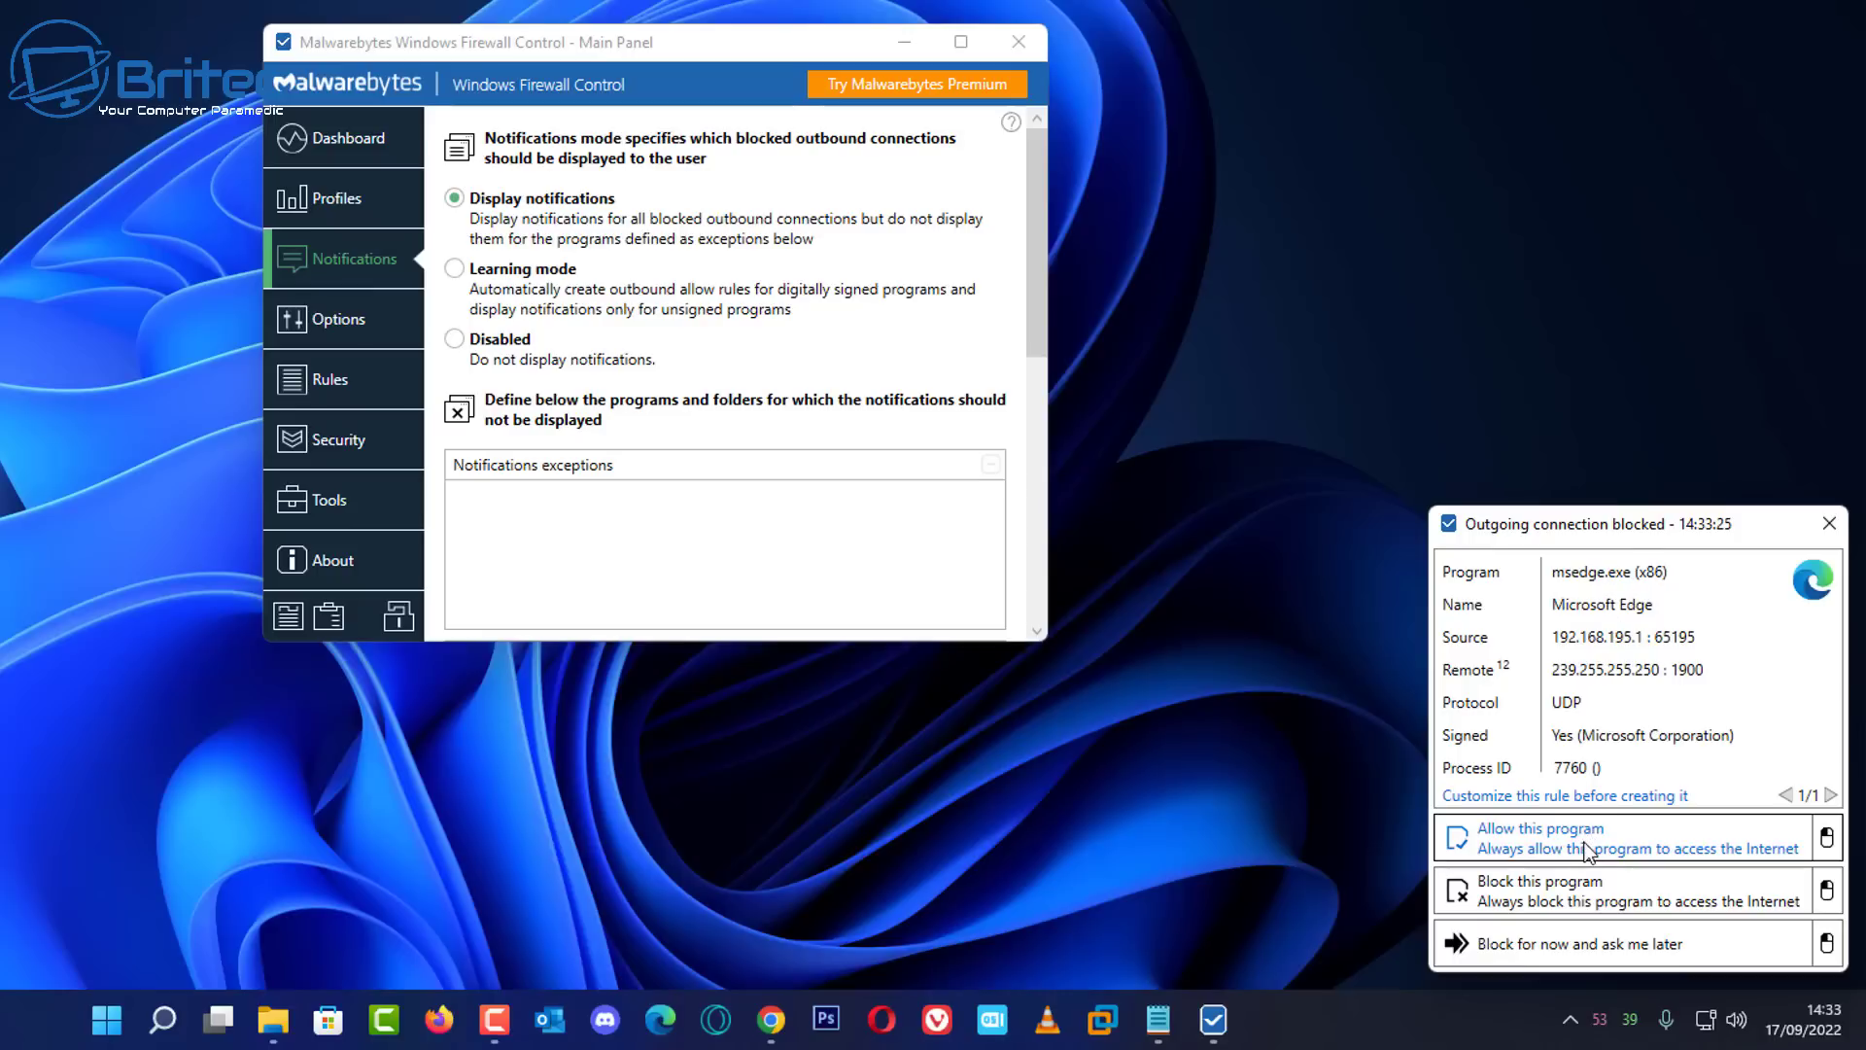
click(1538, 823)
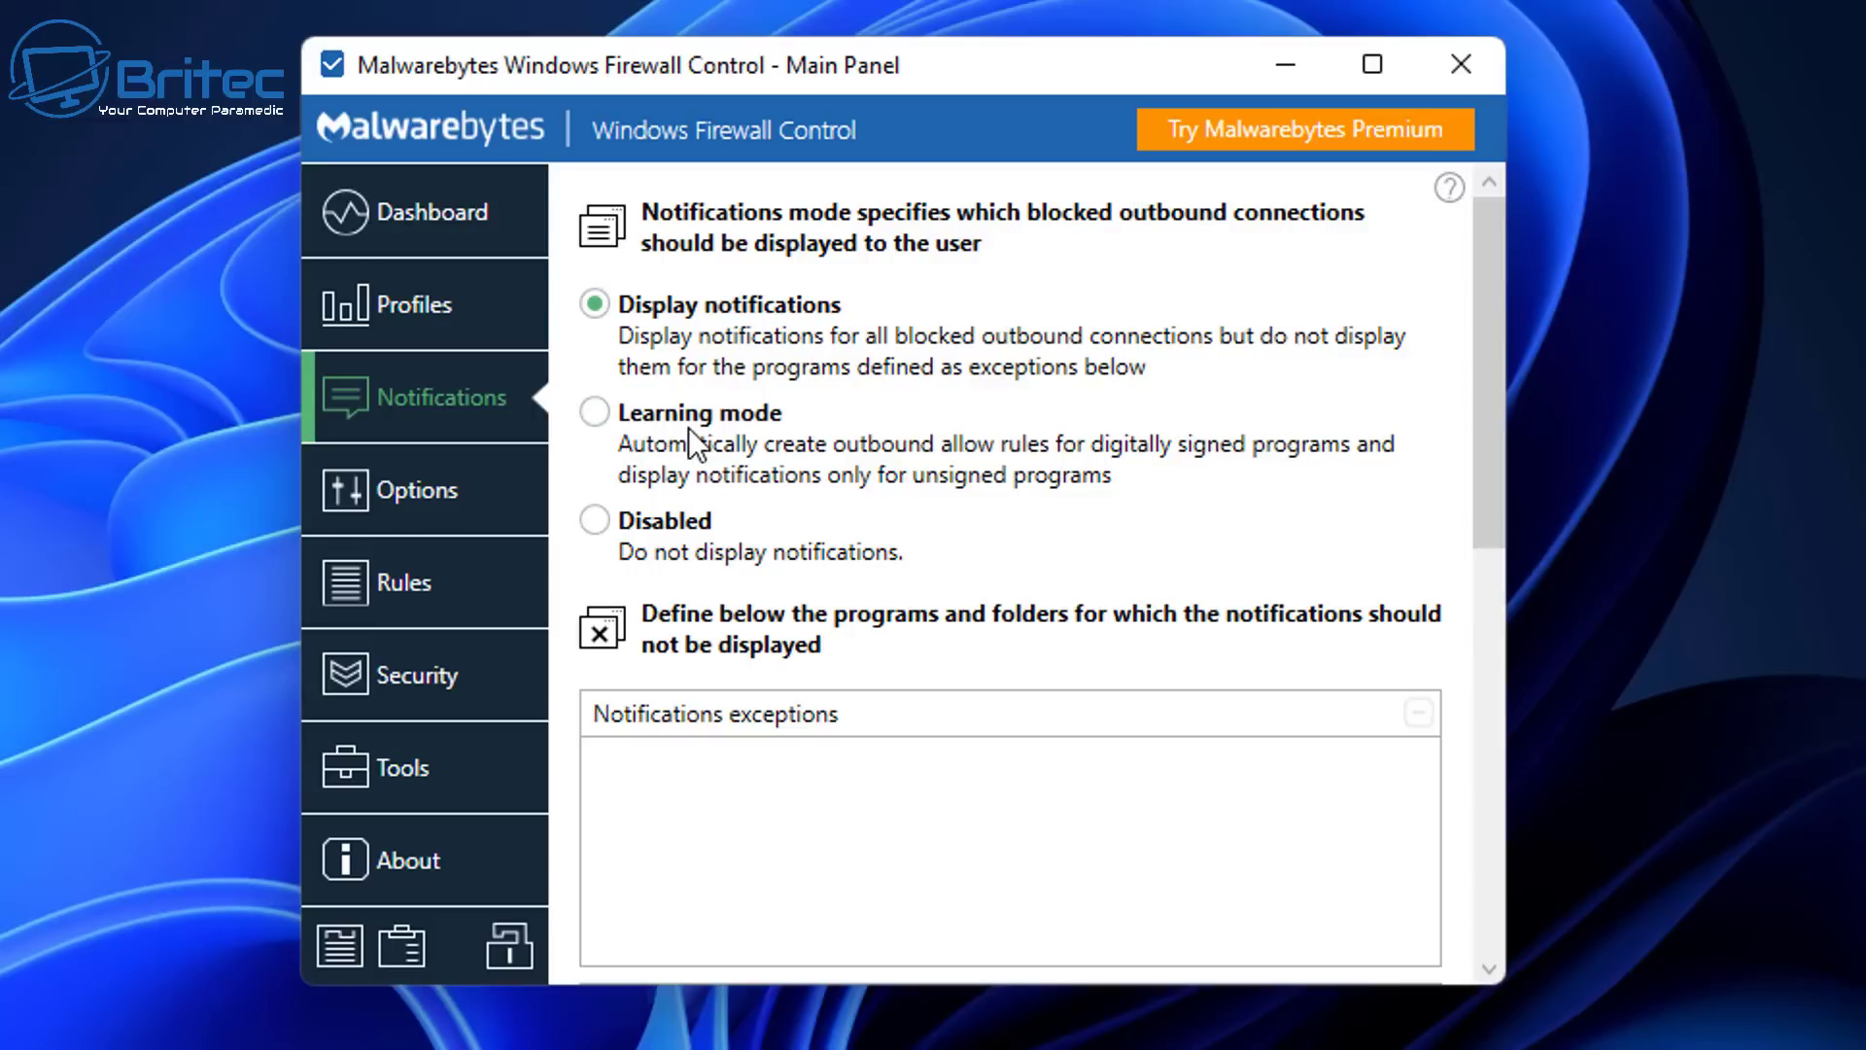
Step: Try Learning mode, return notifications to Display notifications, and go to the Options page
click(595, 412)
click(593, 342)
click(429, 493)
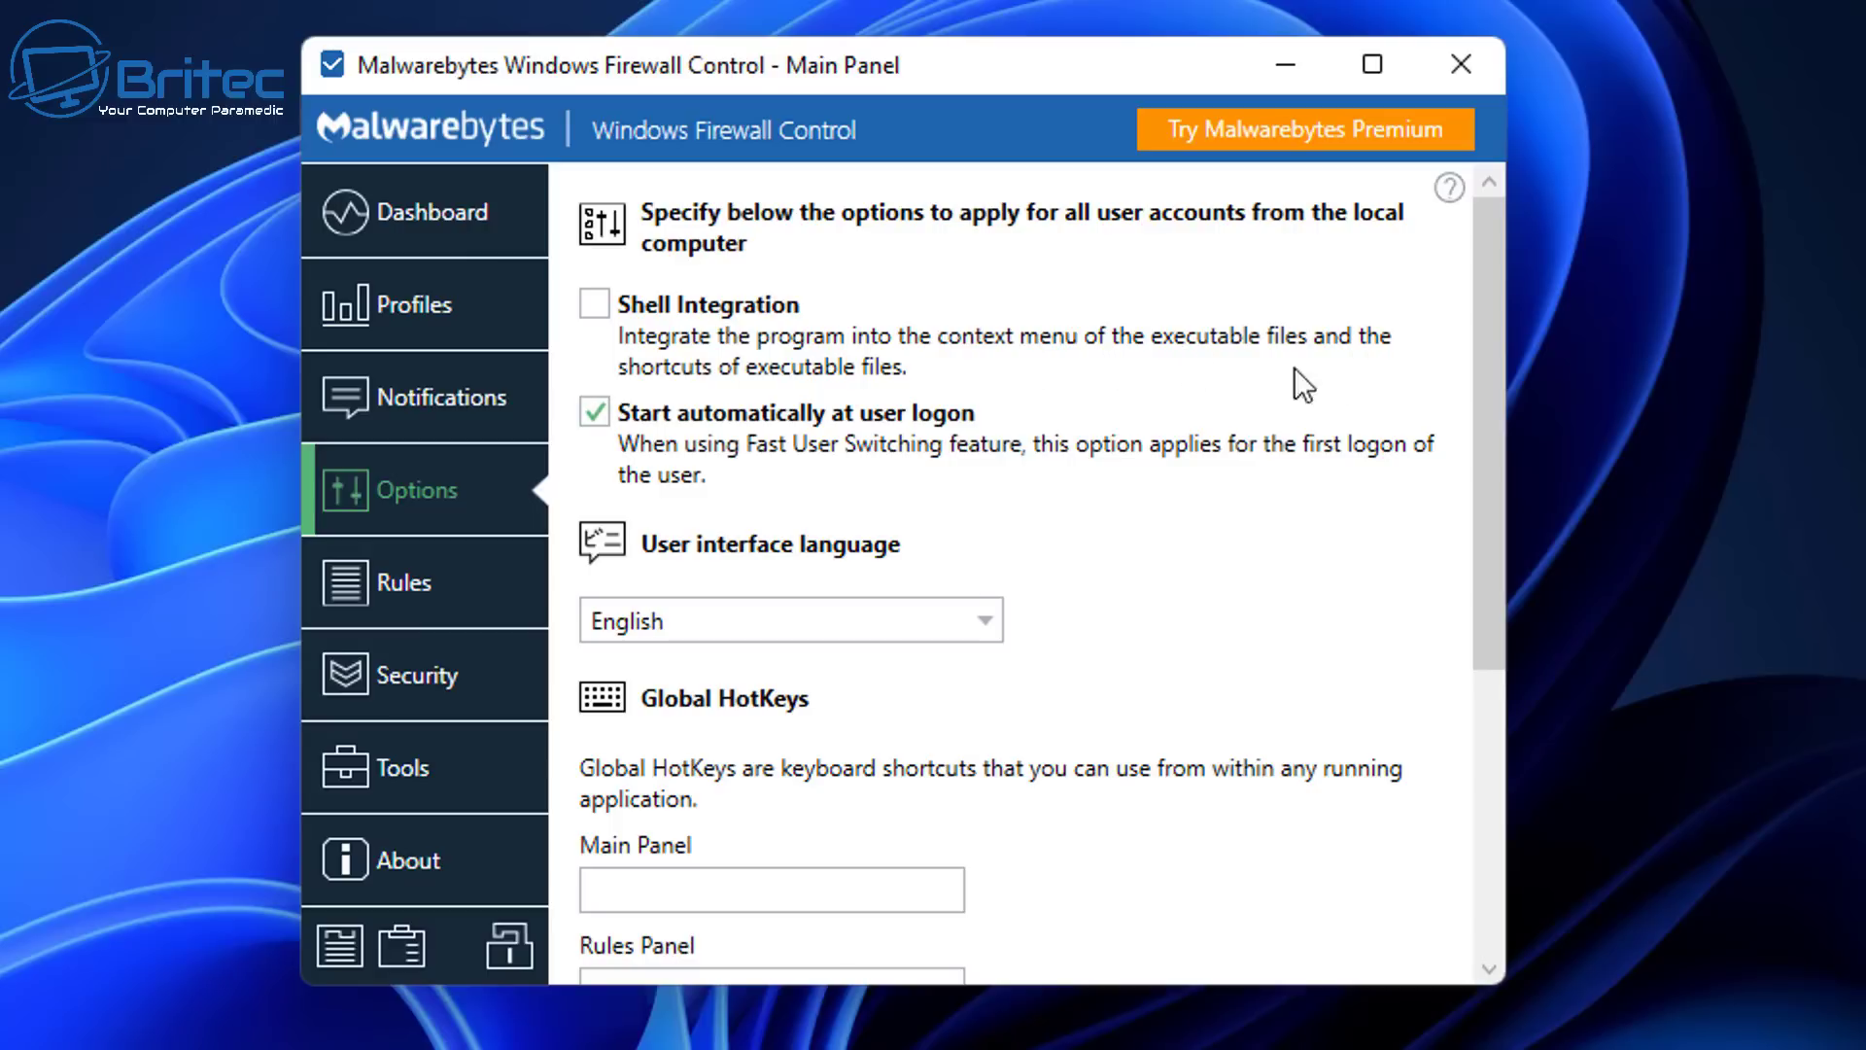
Step: Enable Shell Integration, keep English as the interface language, and review the empty Global HotKeys
click(614, 307)
click(958, 622)
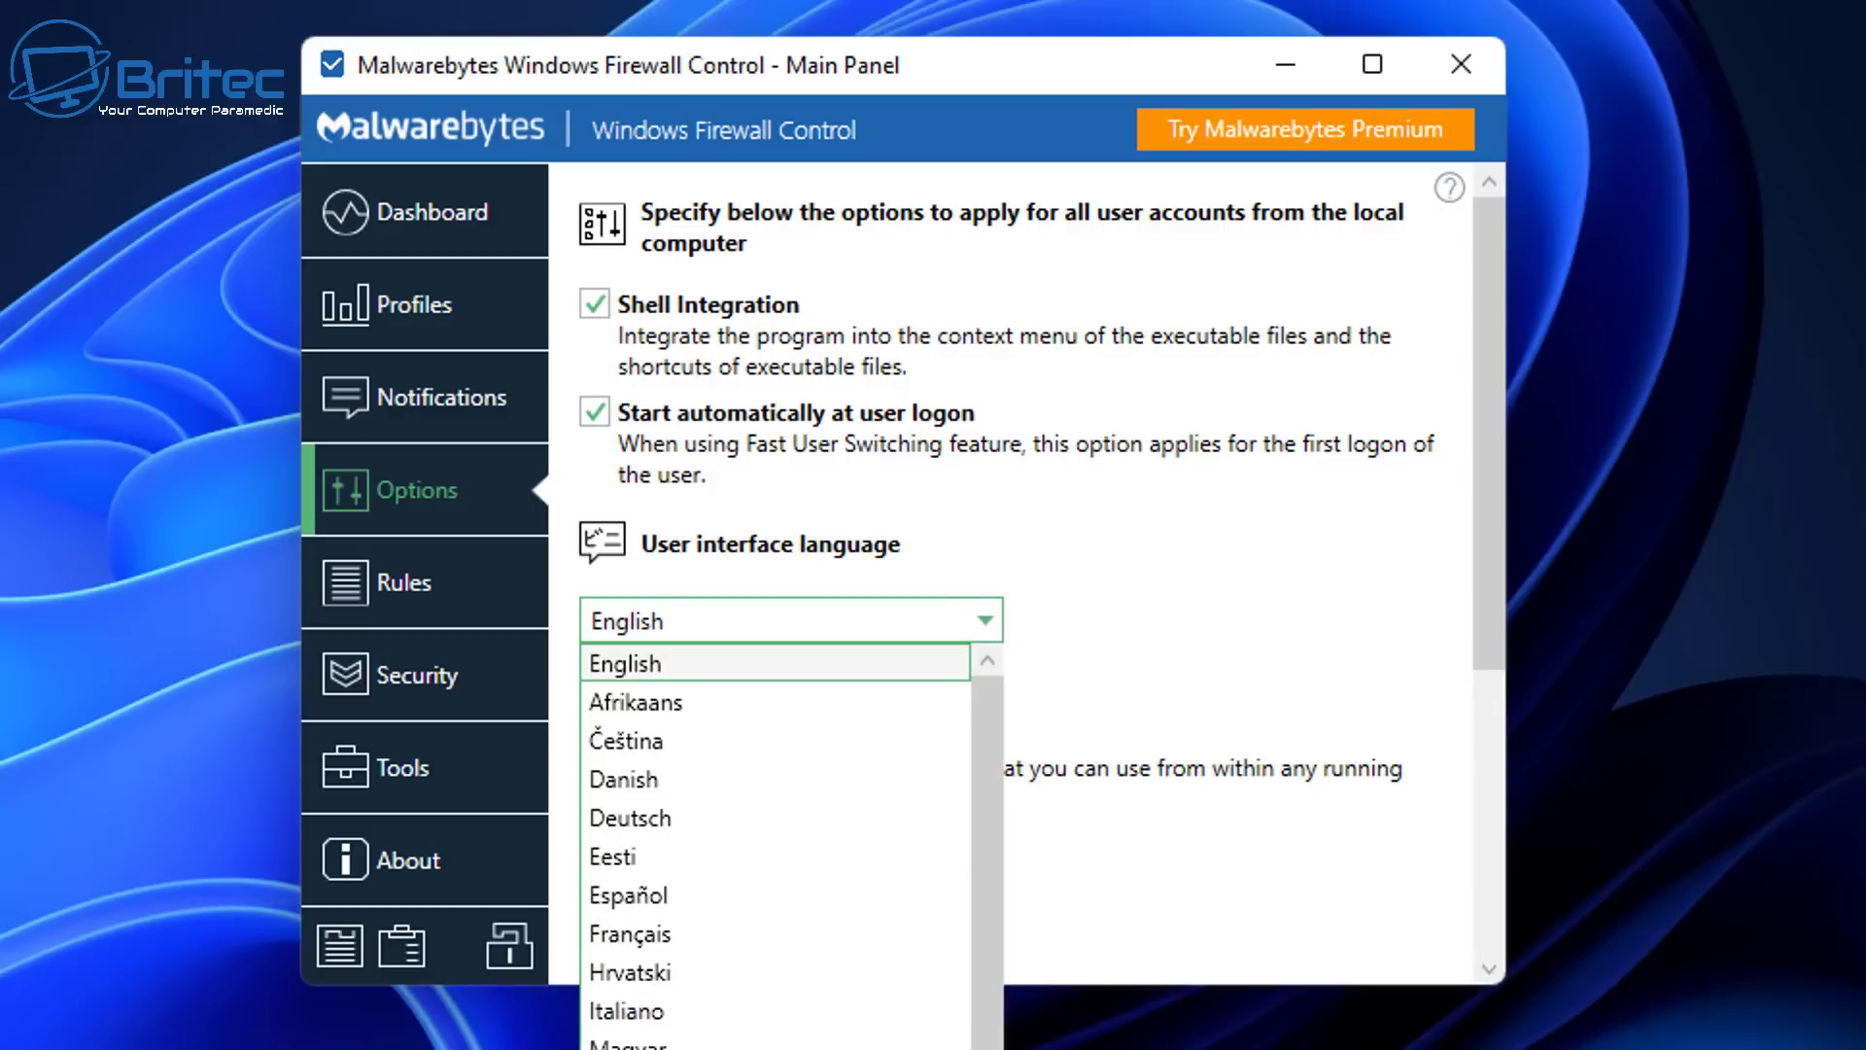
drag(993, 854, 1041, 770)
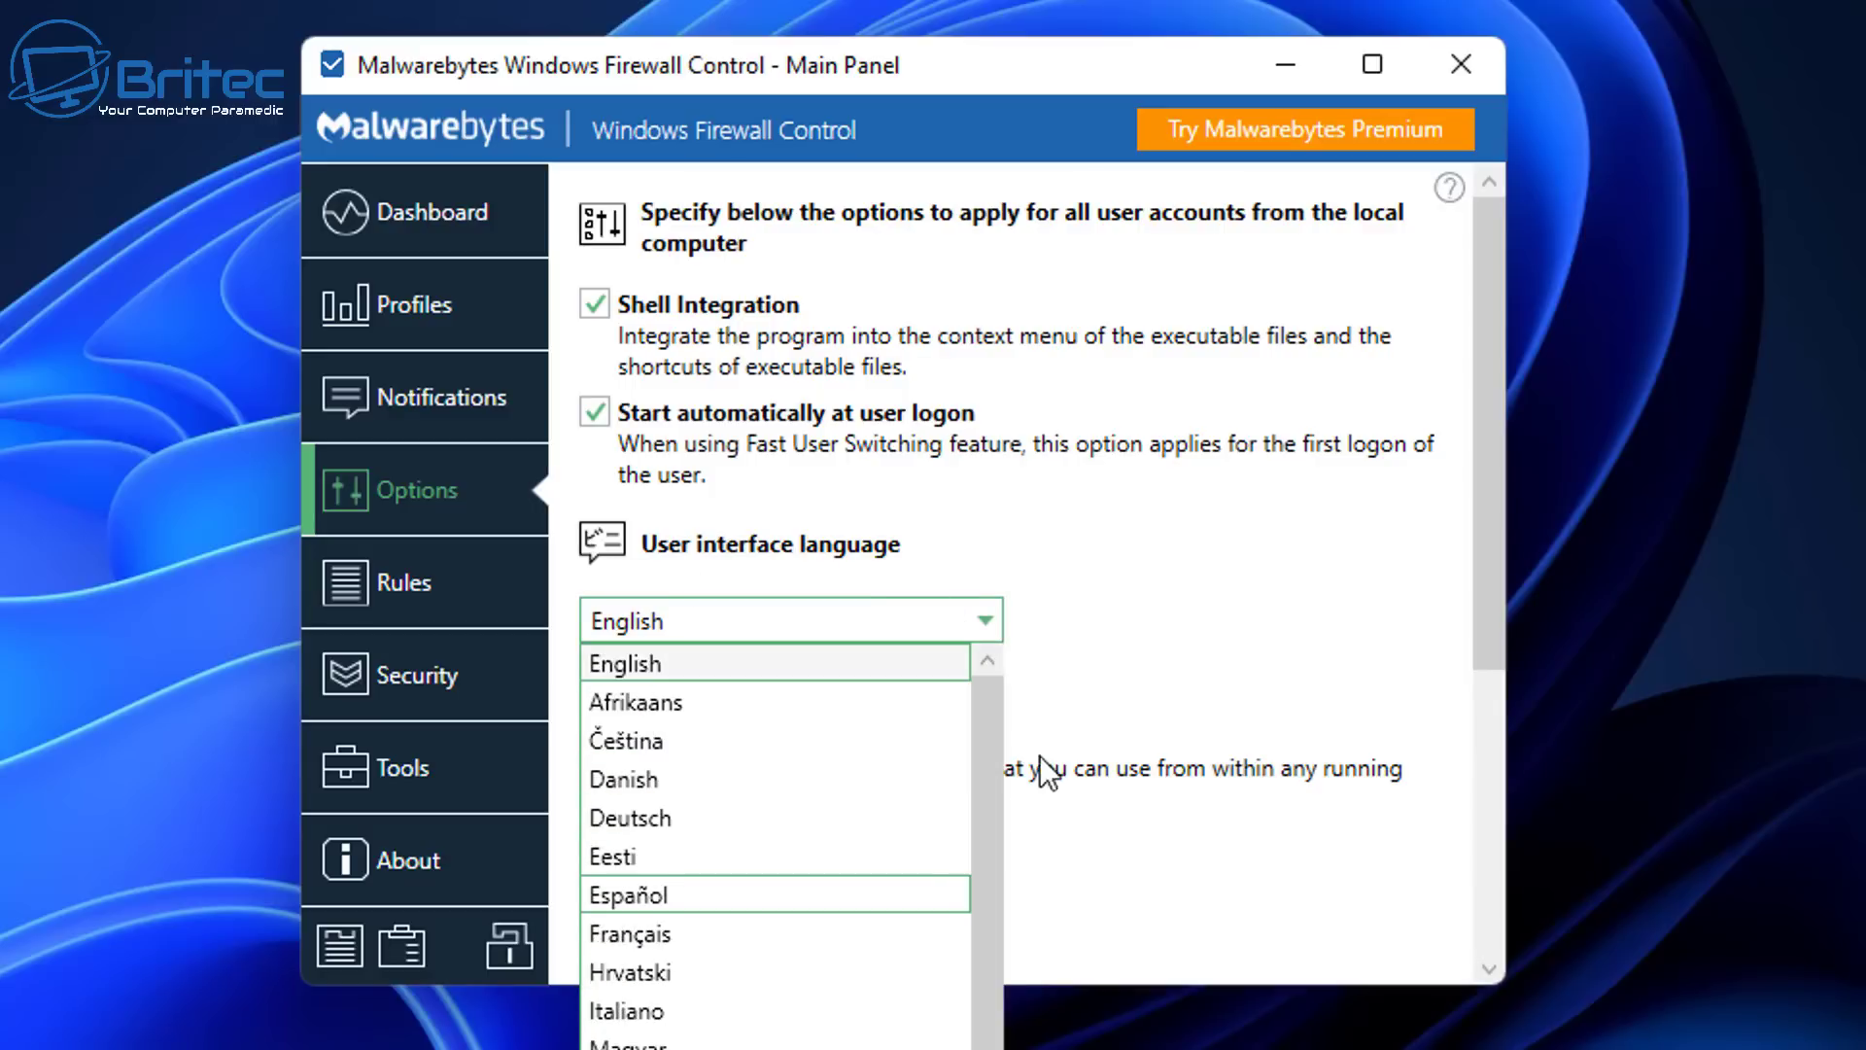
click(1292, 632)
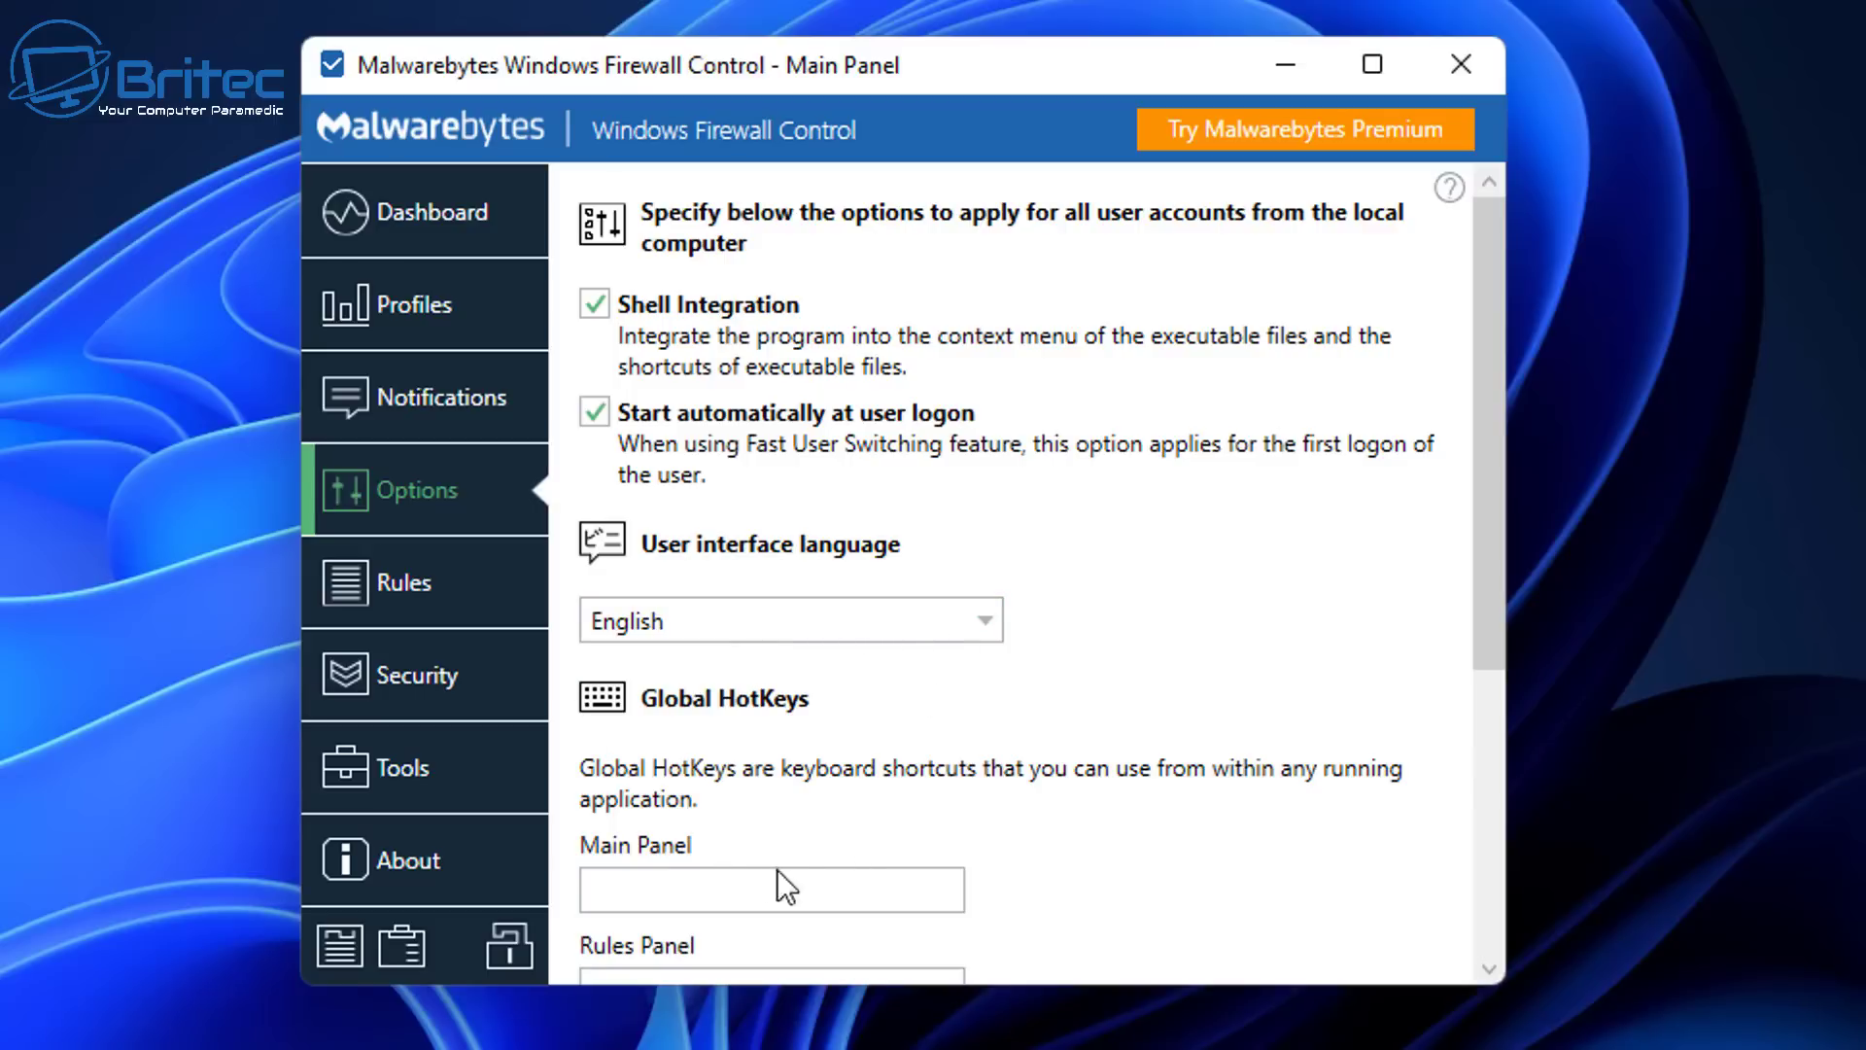
scroll(1178, 807, down, 1)
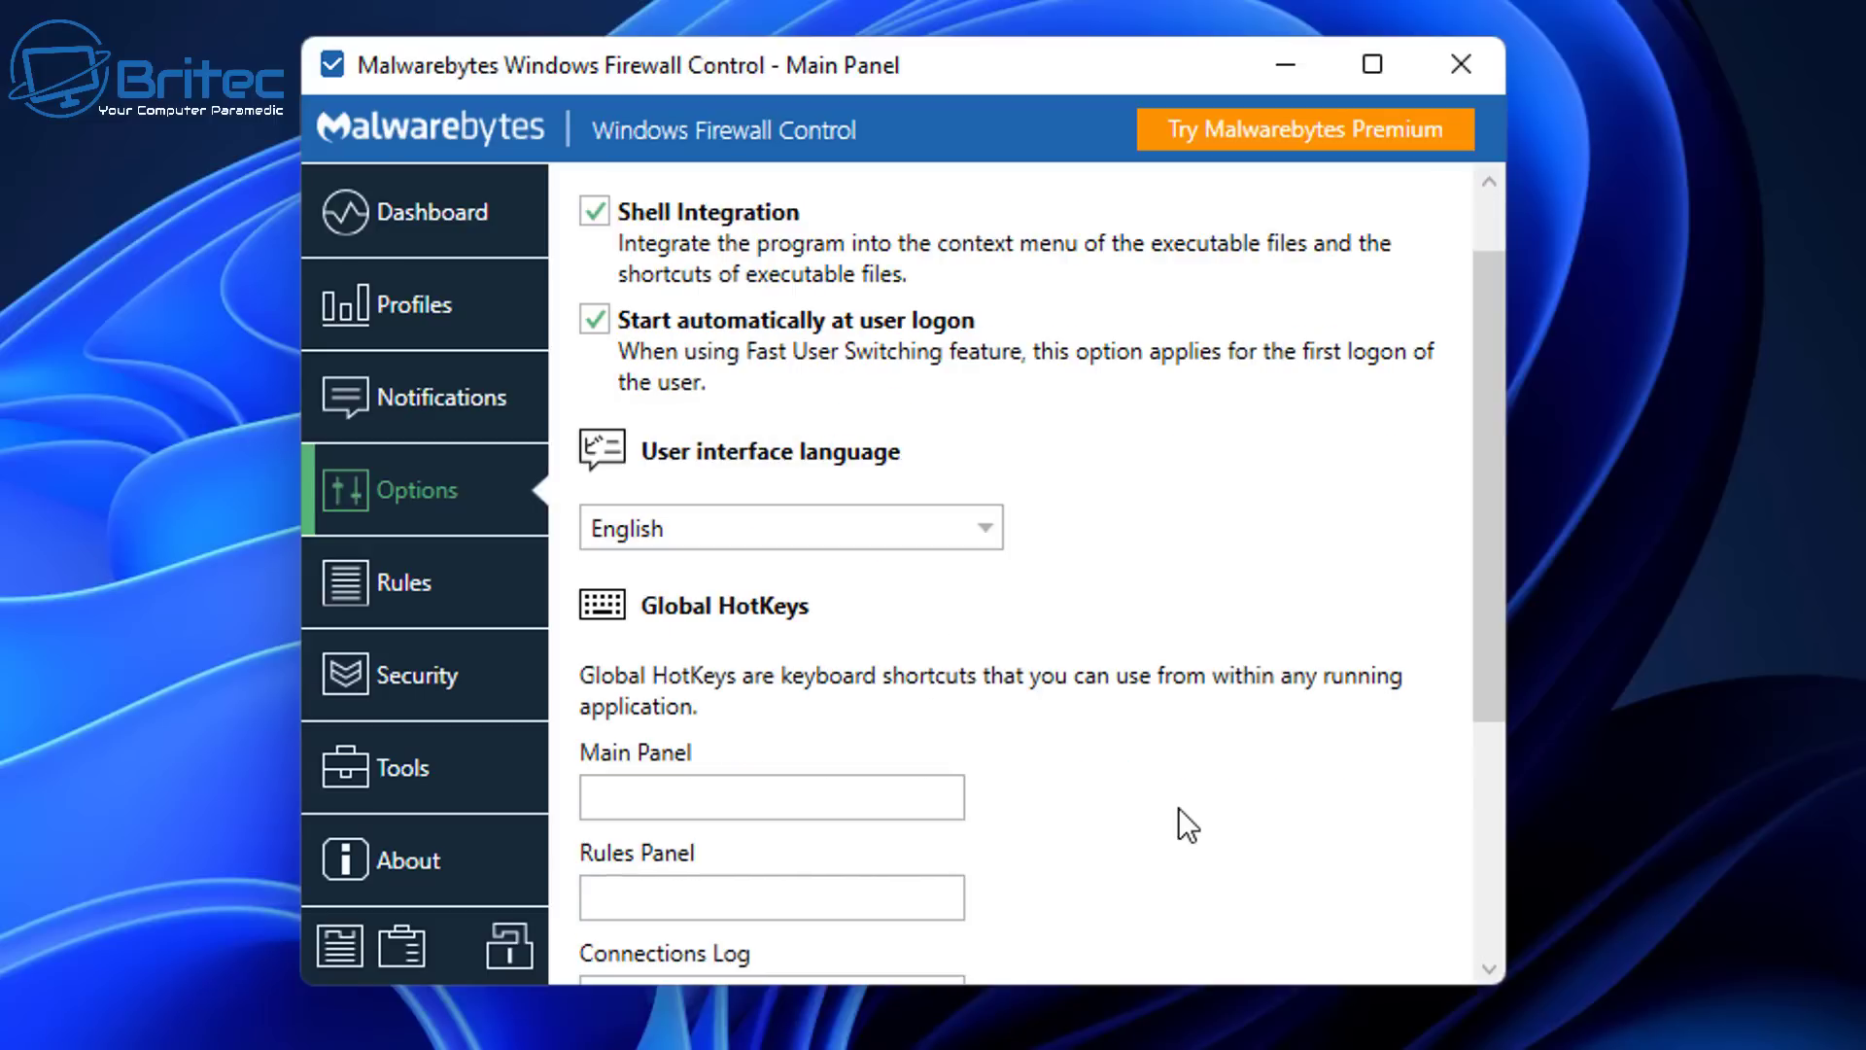
scroll(1178, 807, down, 1)
scroll(1014, 774, down, 2)
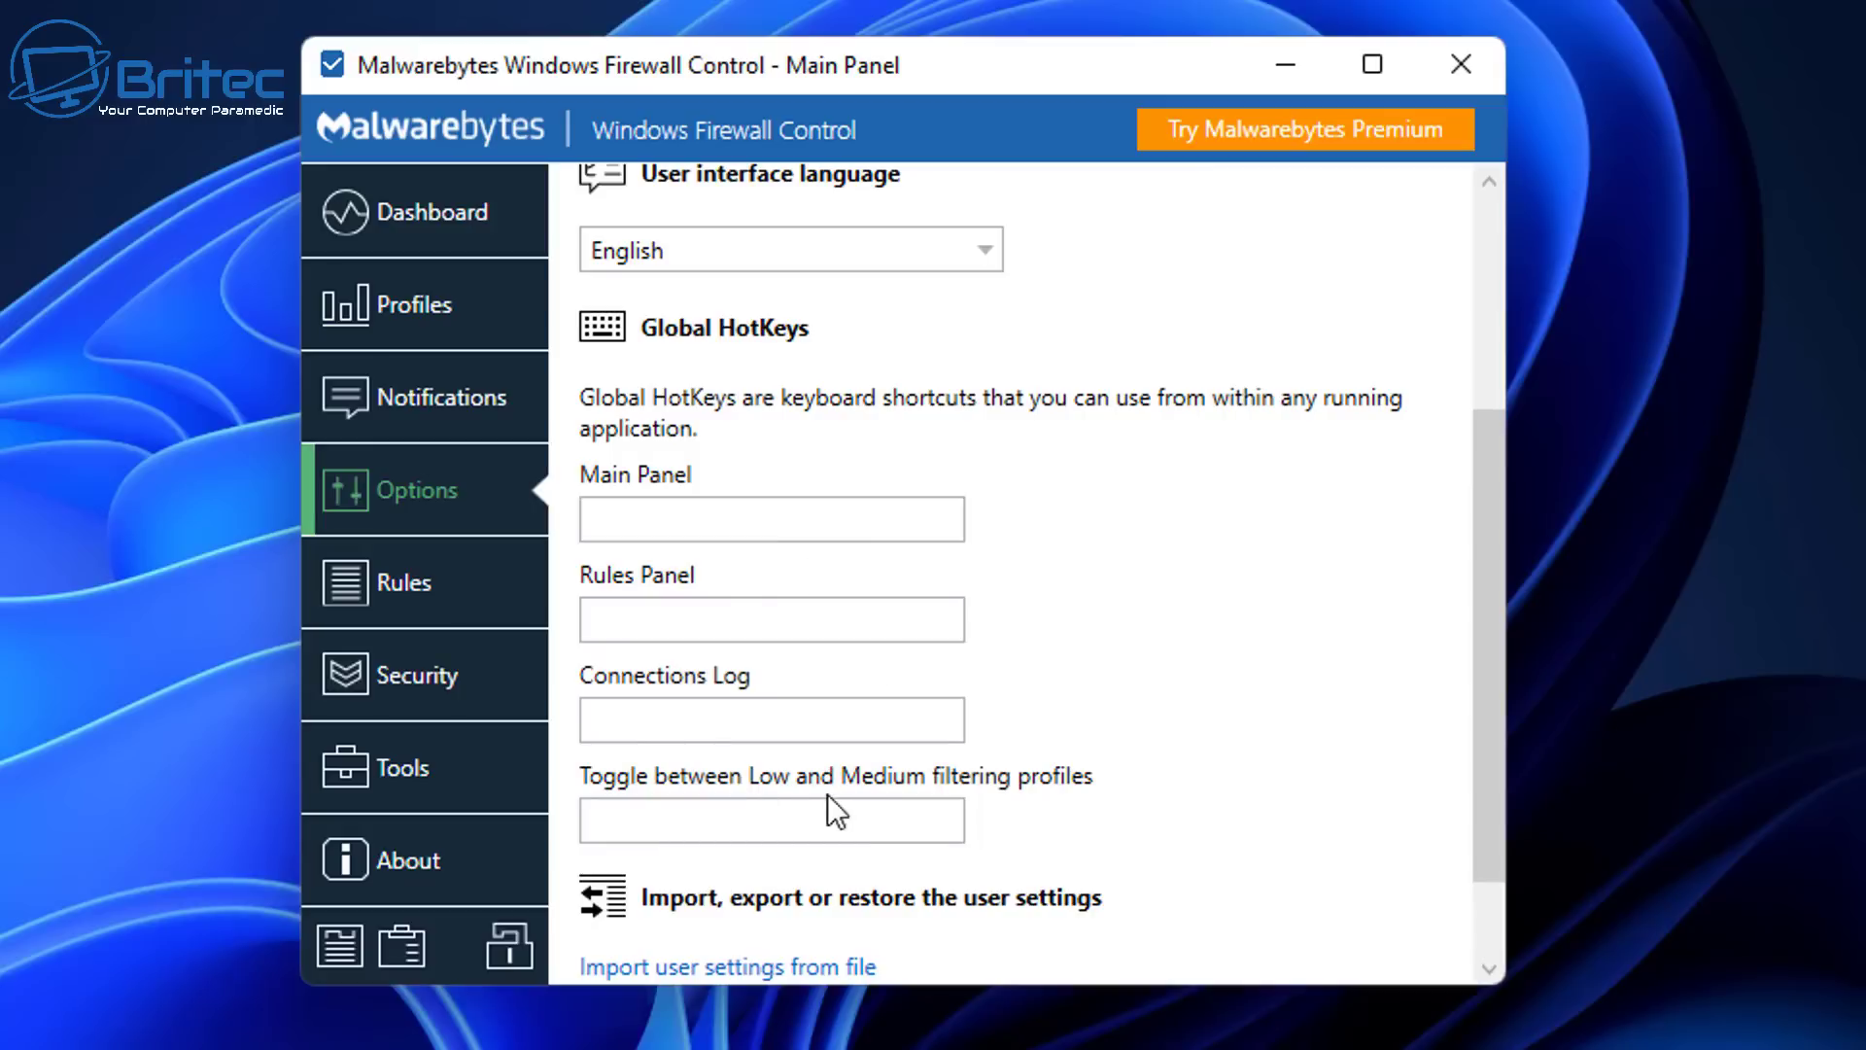
scroll(830, 795, down, 1)
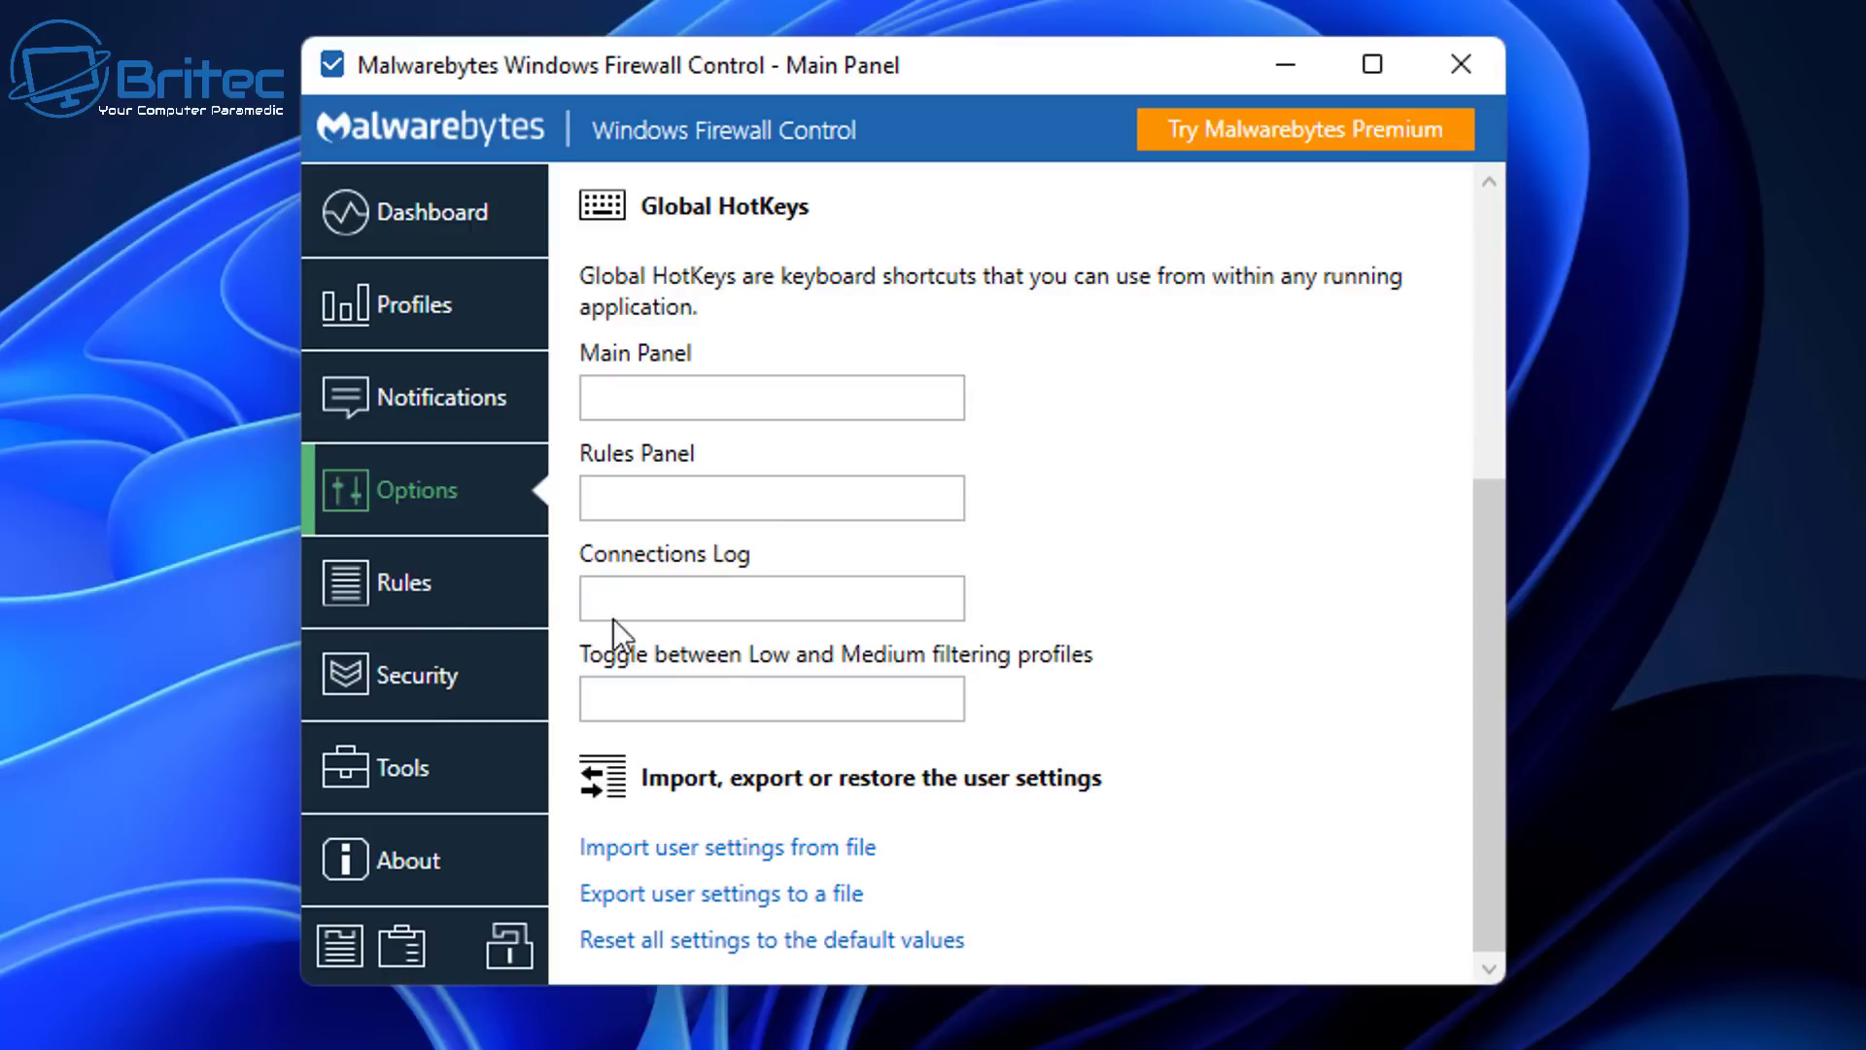
Step: Show the Rules settings and scroll to the import, export and restore rules links
click(453, 590)
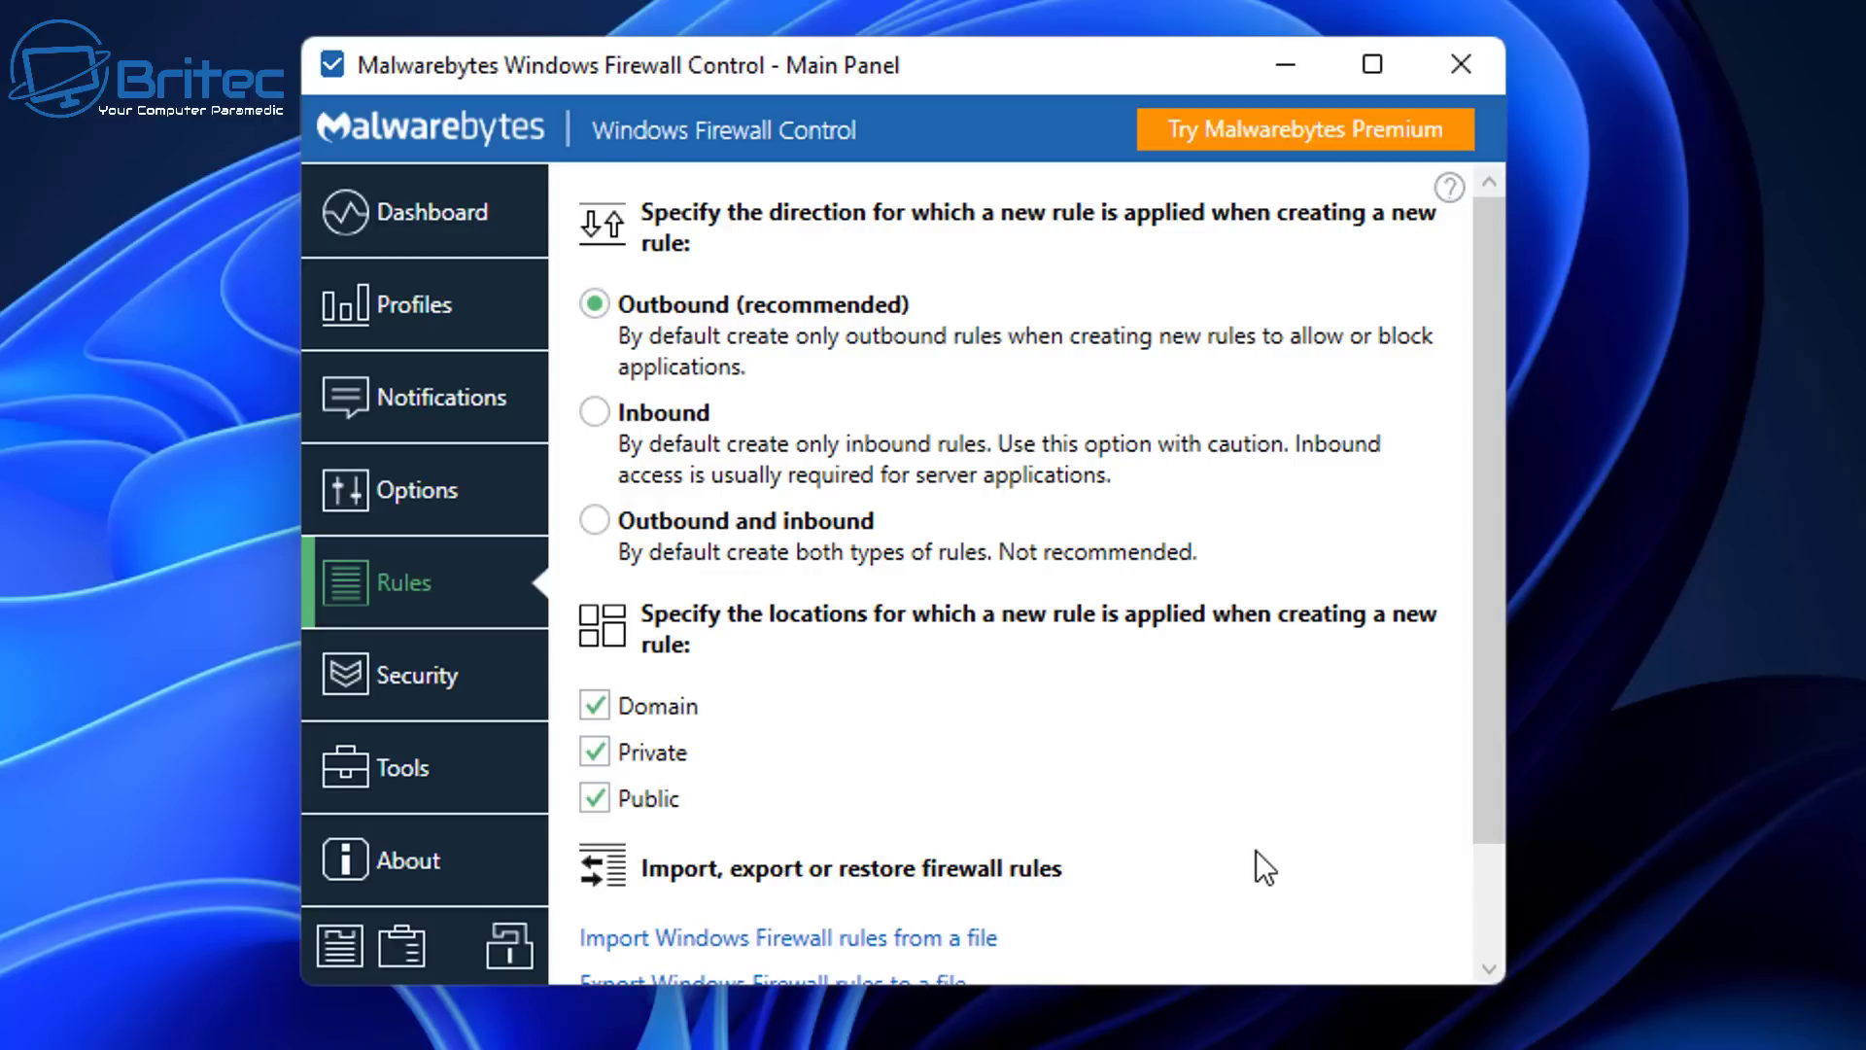
scroll(1255, 849, down, 2)
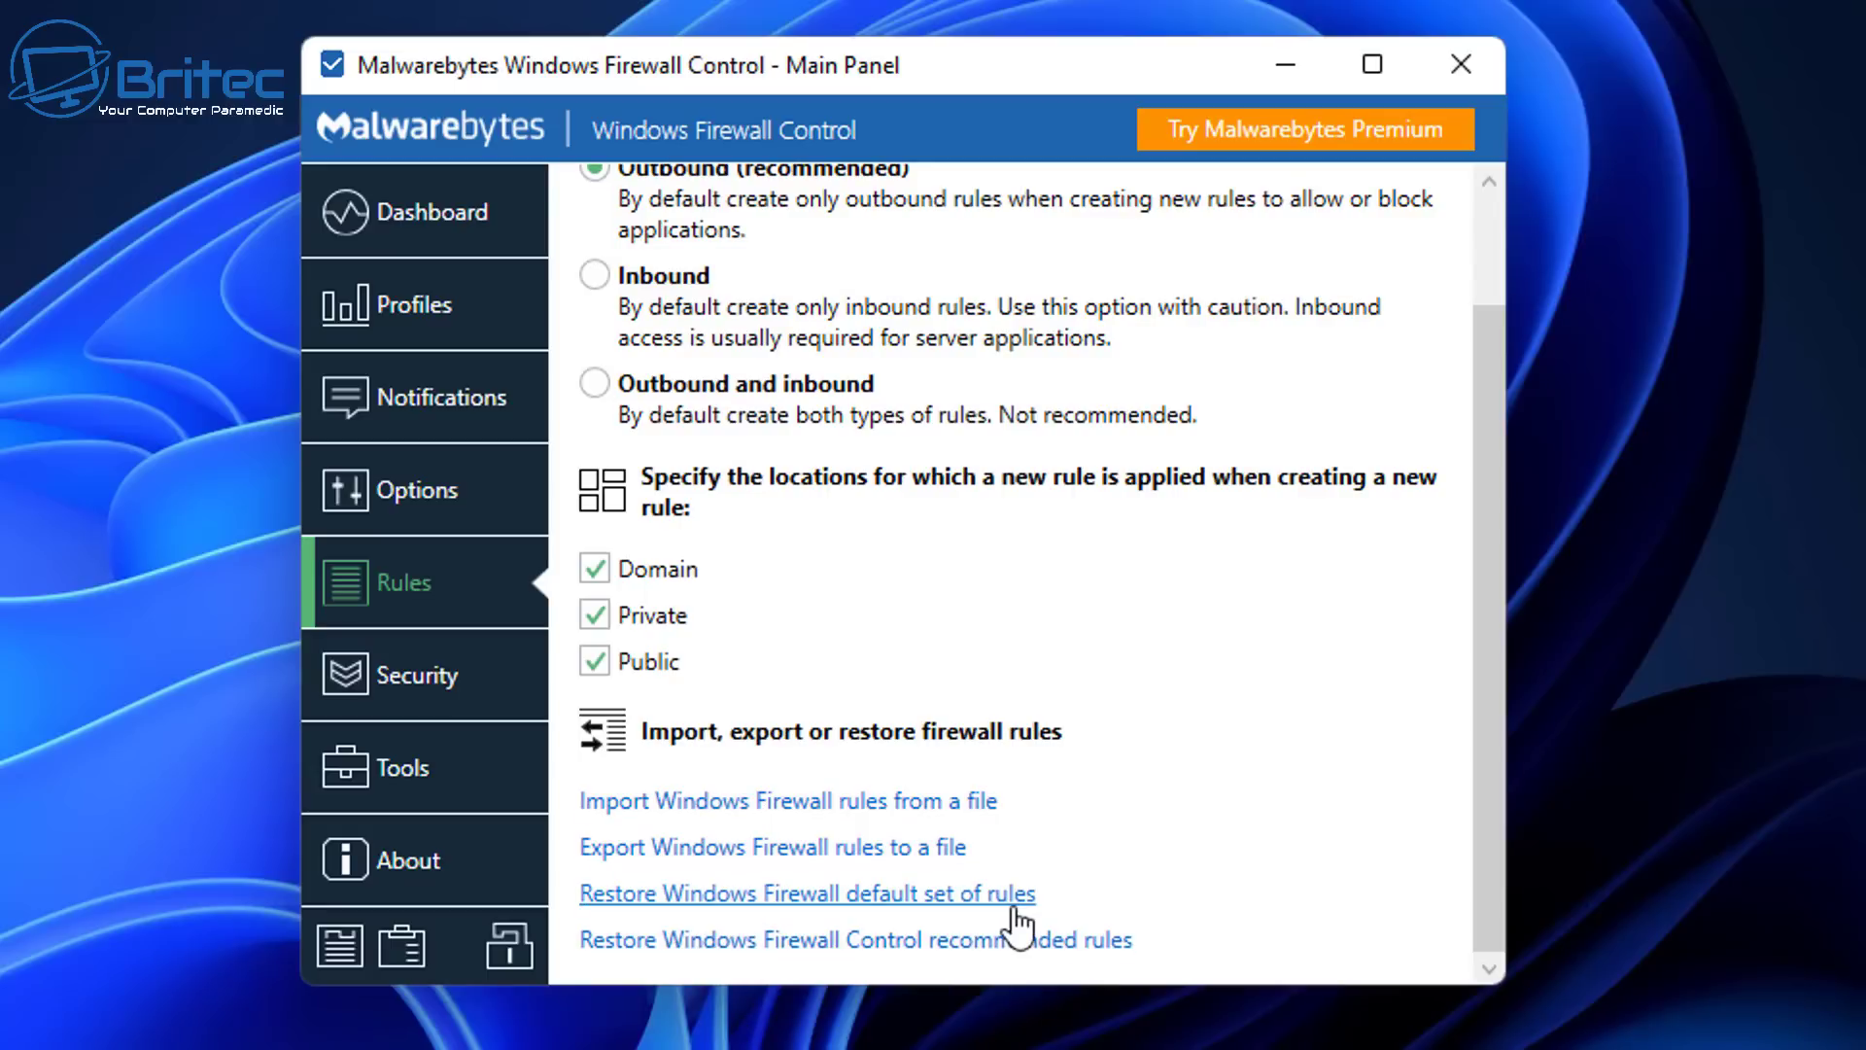
Step: Turn on Secure Profile, declining Secure Rules at its warning, then go to the Tools page
click(421, 680)
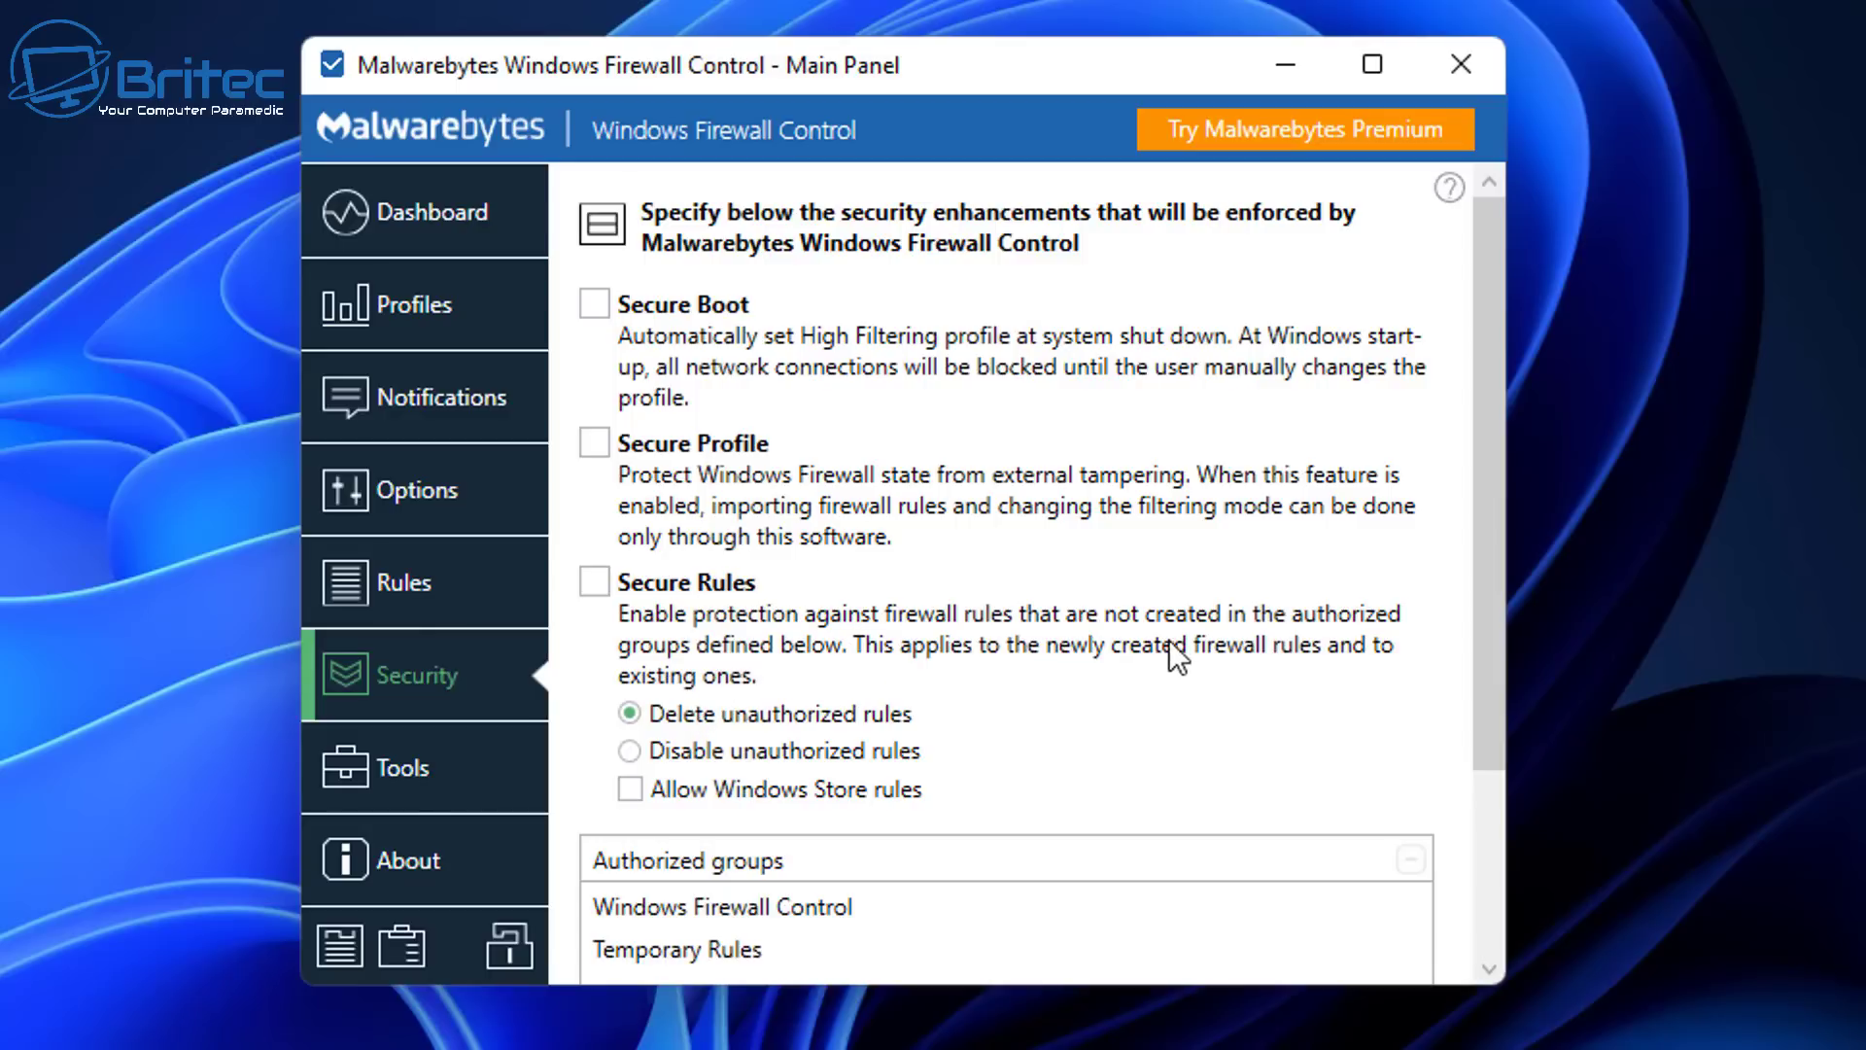
click(594, 581)
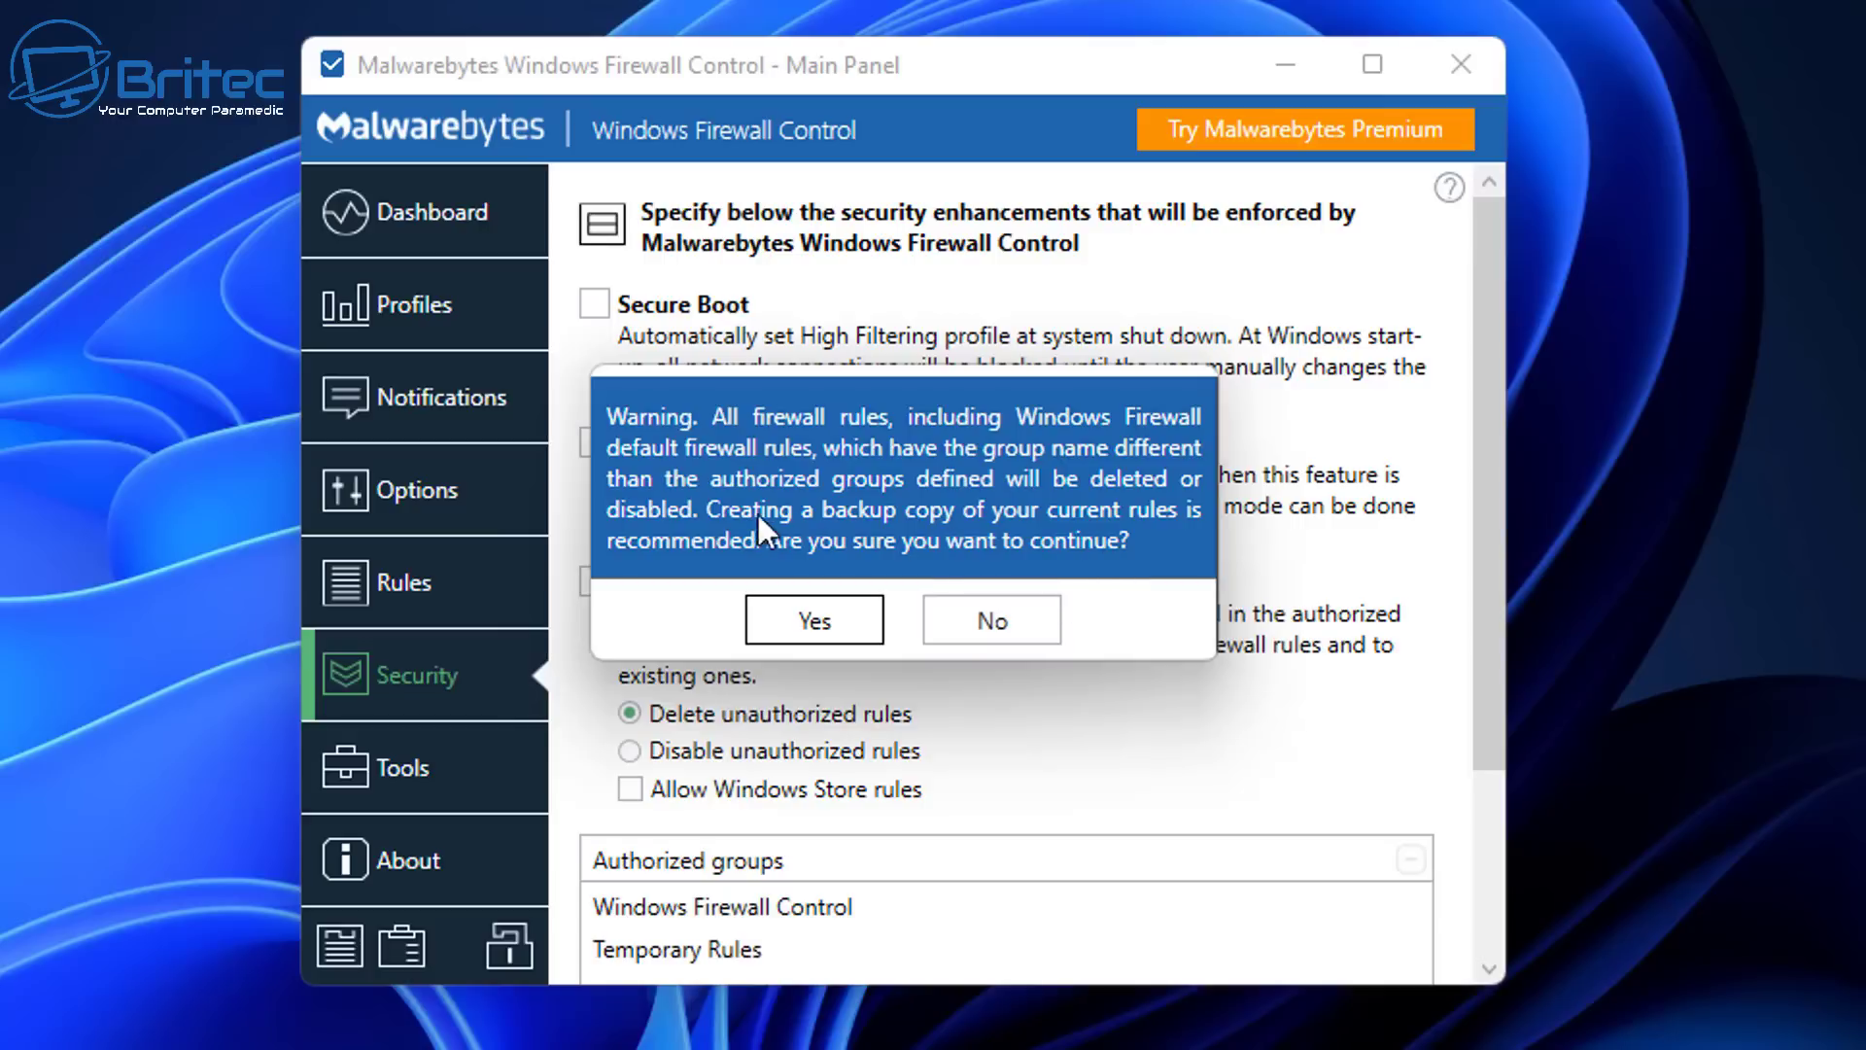
click(1048, 632)
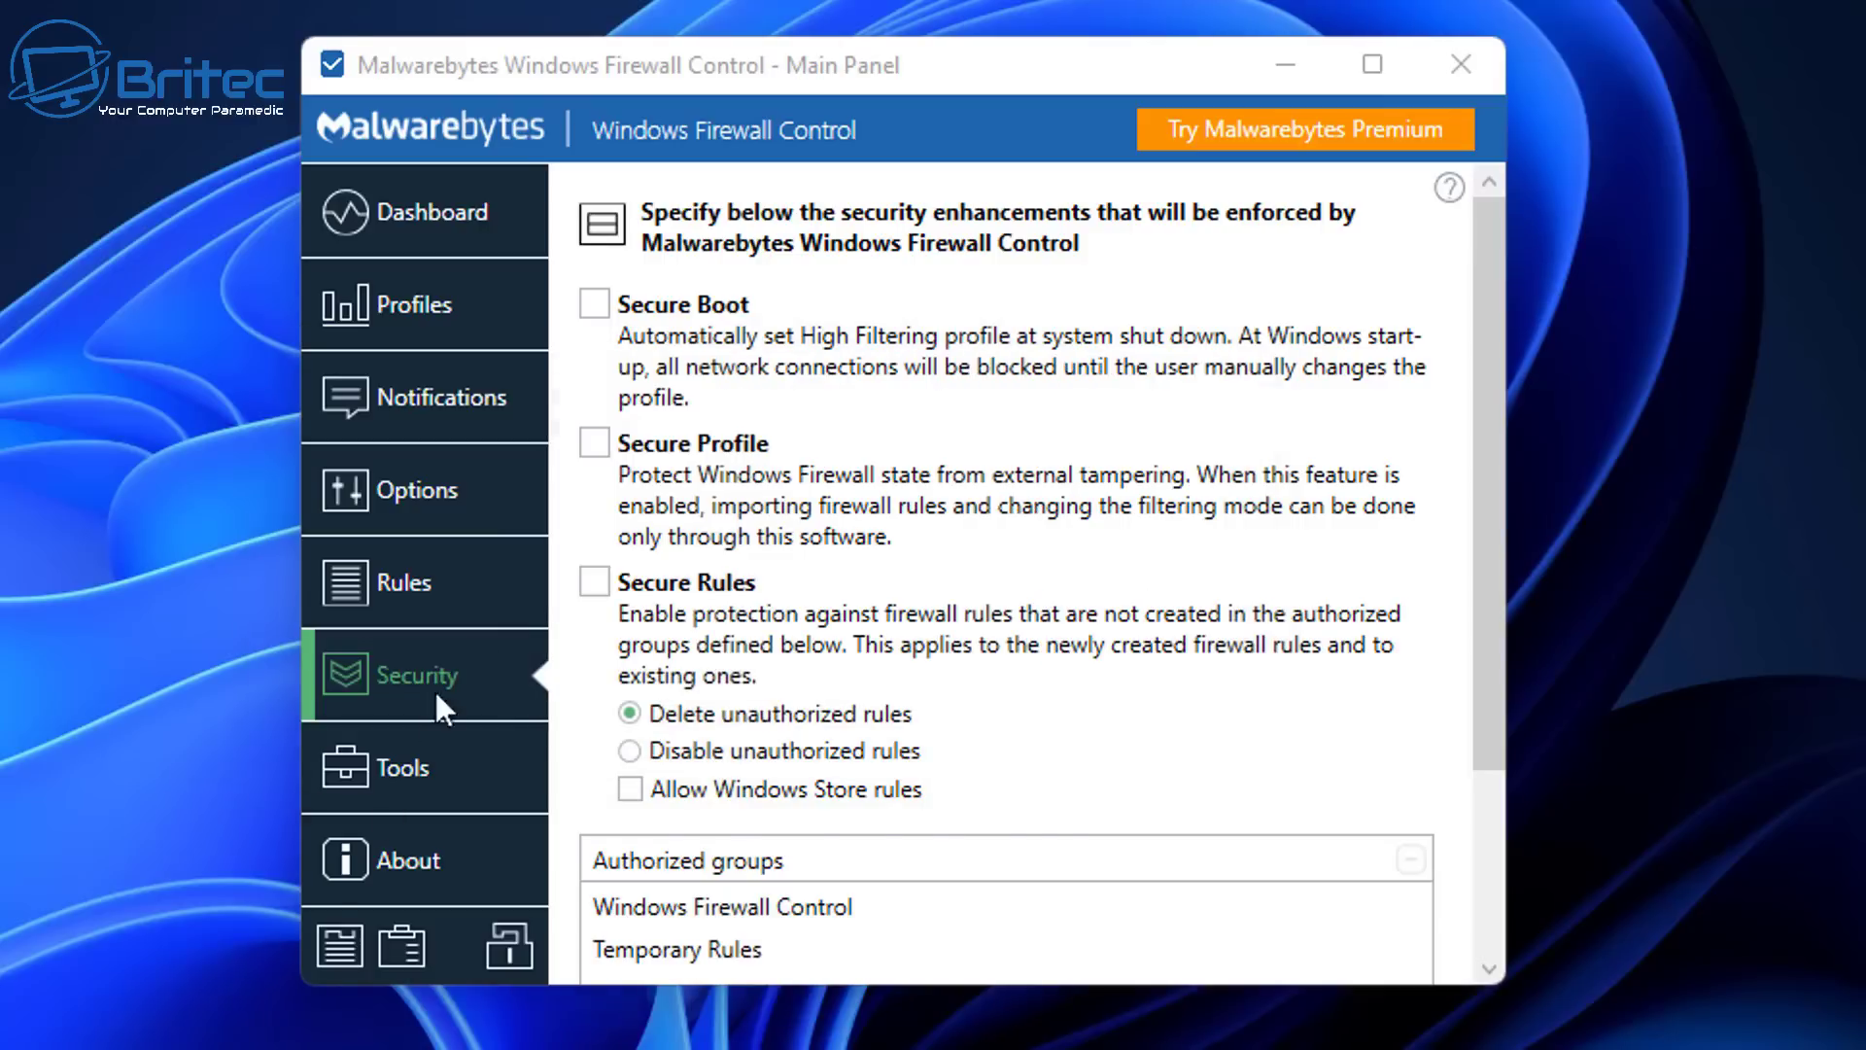
click(597, 443)
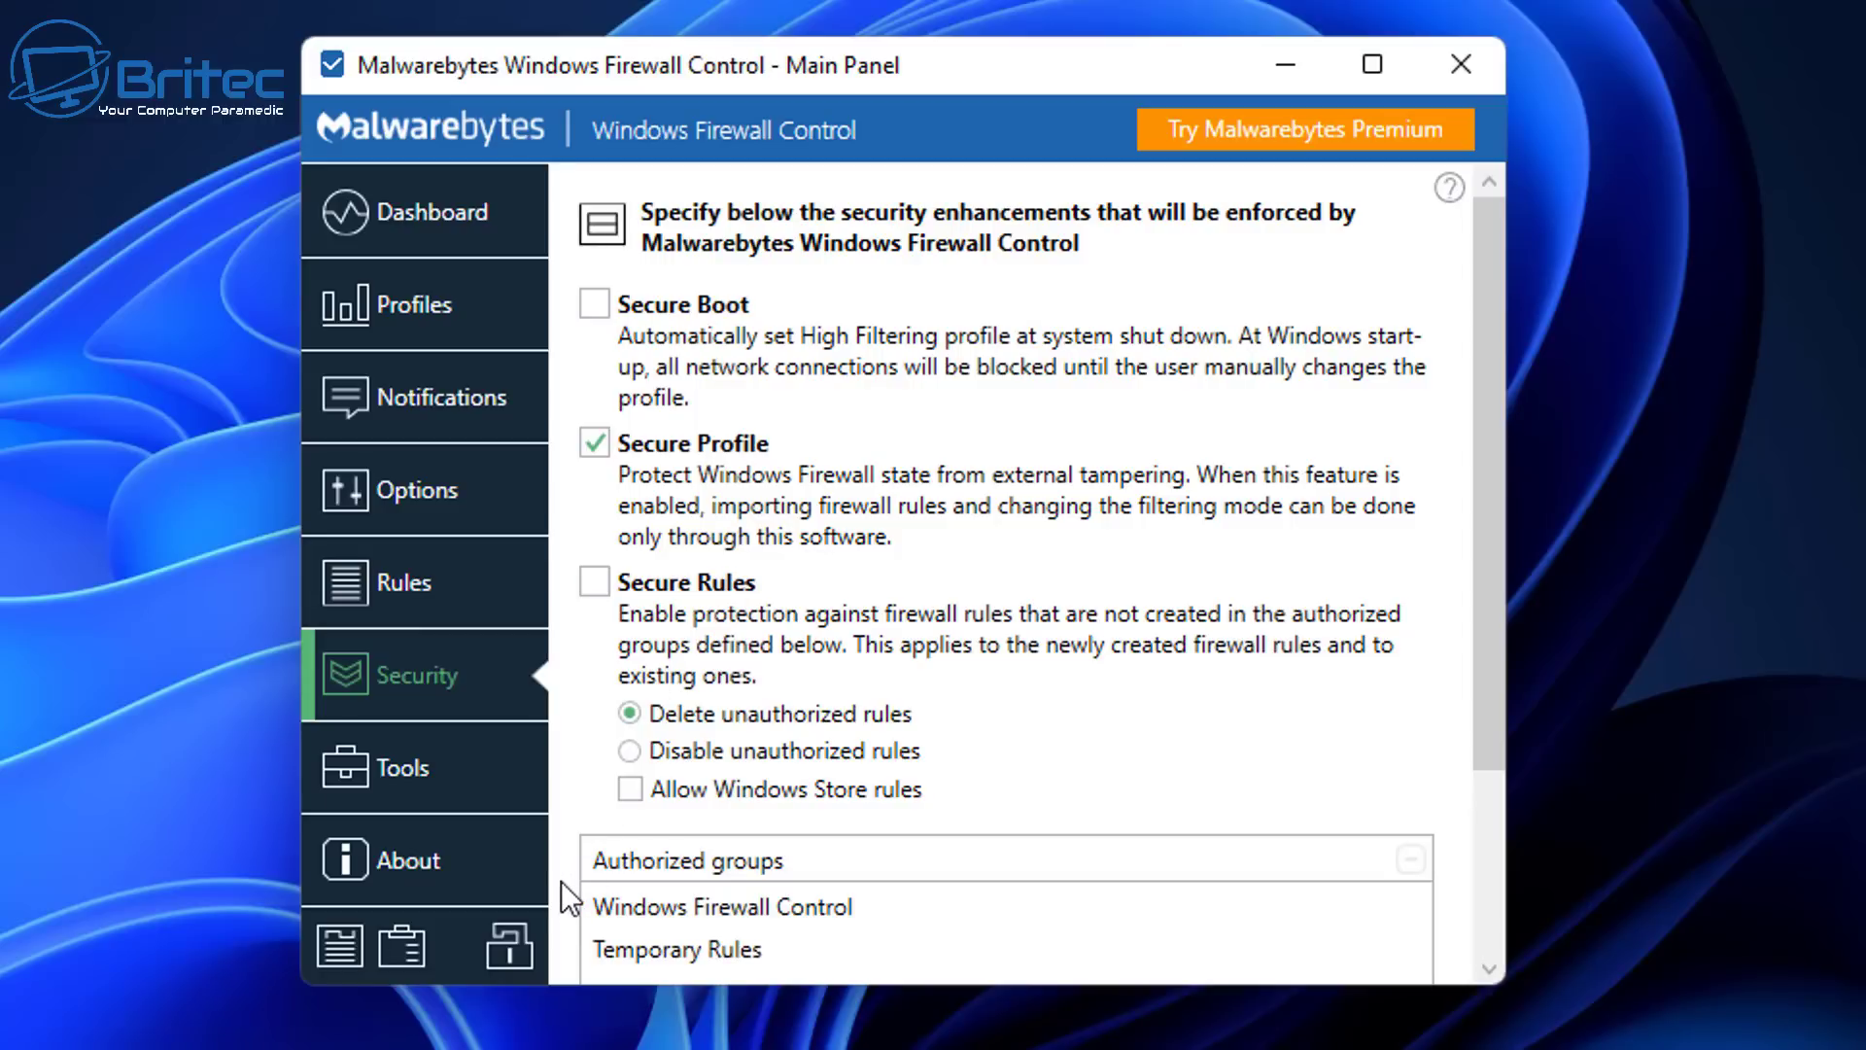
click(420, 777)
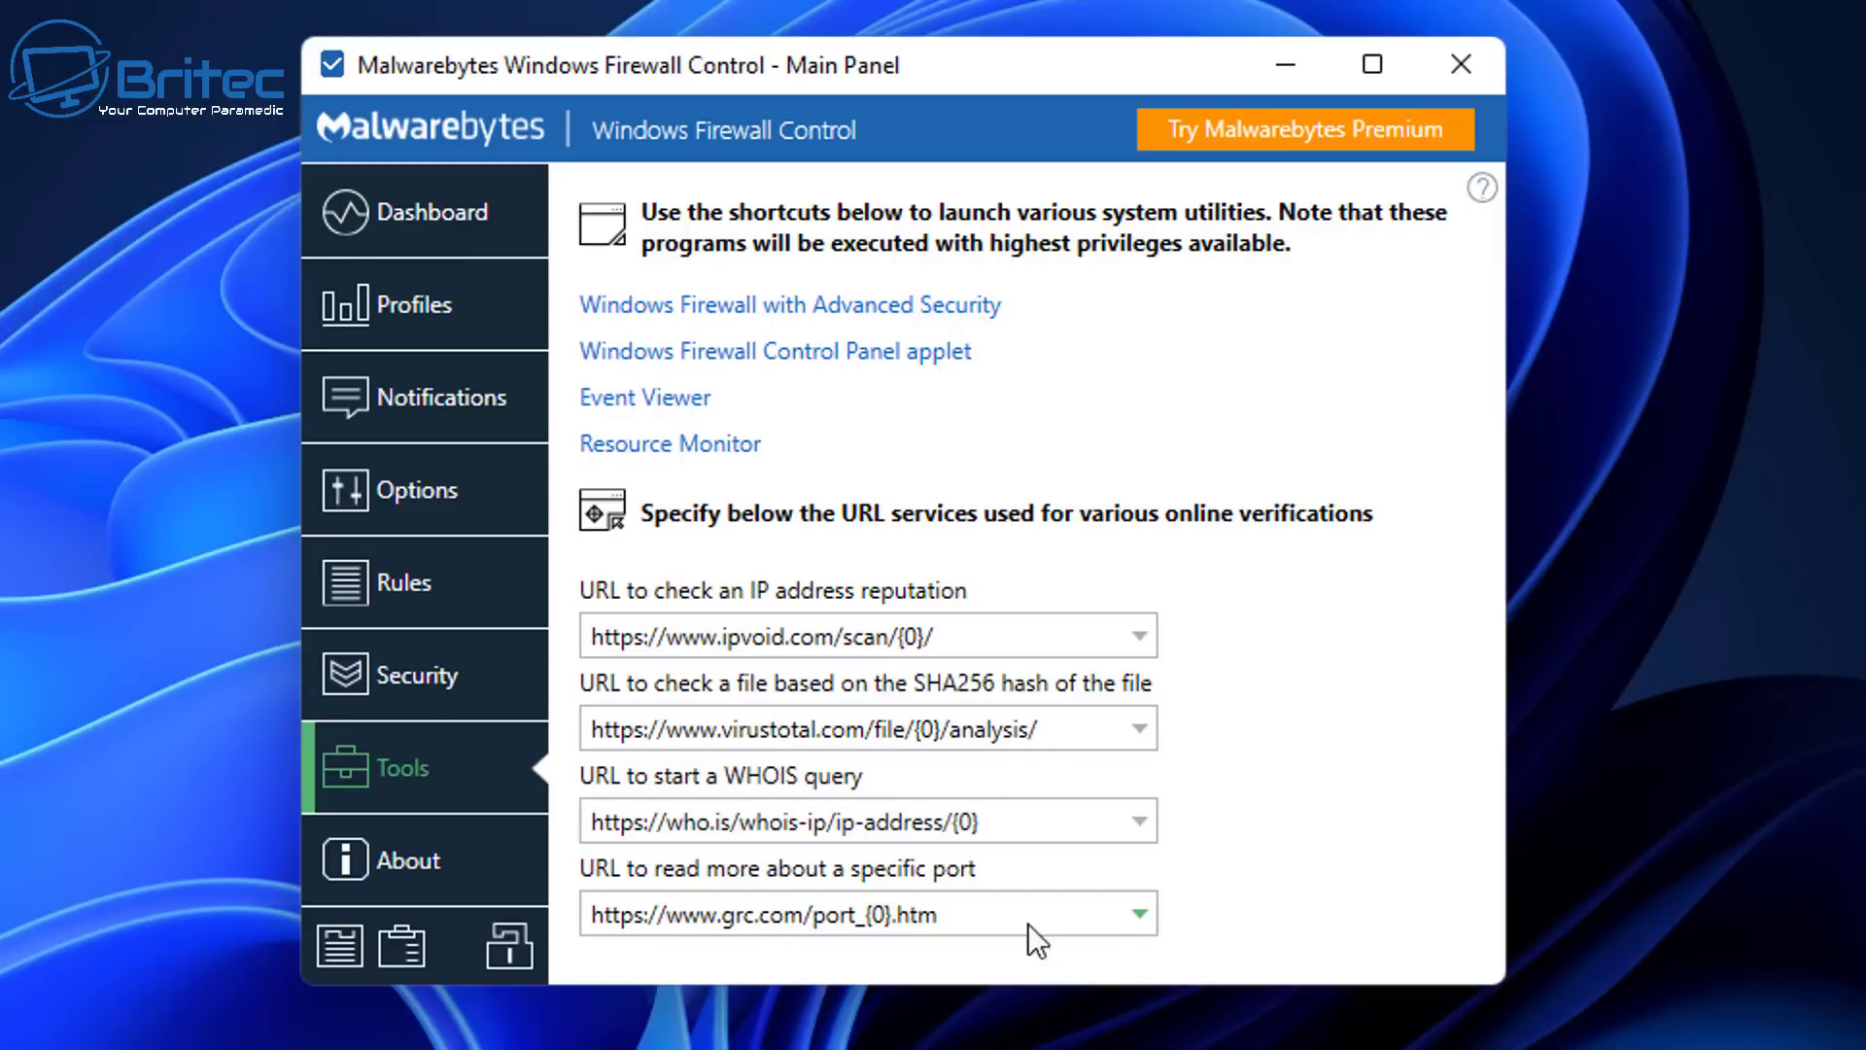
Step: Check the Tools port-lookup options and the About page, then open the Rules Panel
click(1152, 911)
click(1156, 912)
click(427, 879)
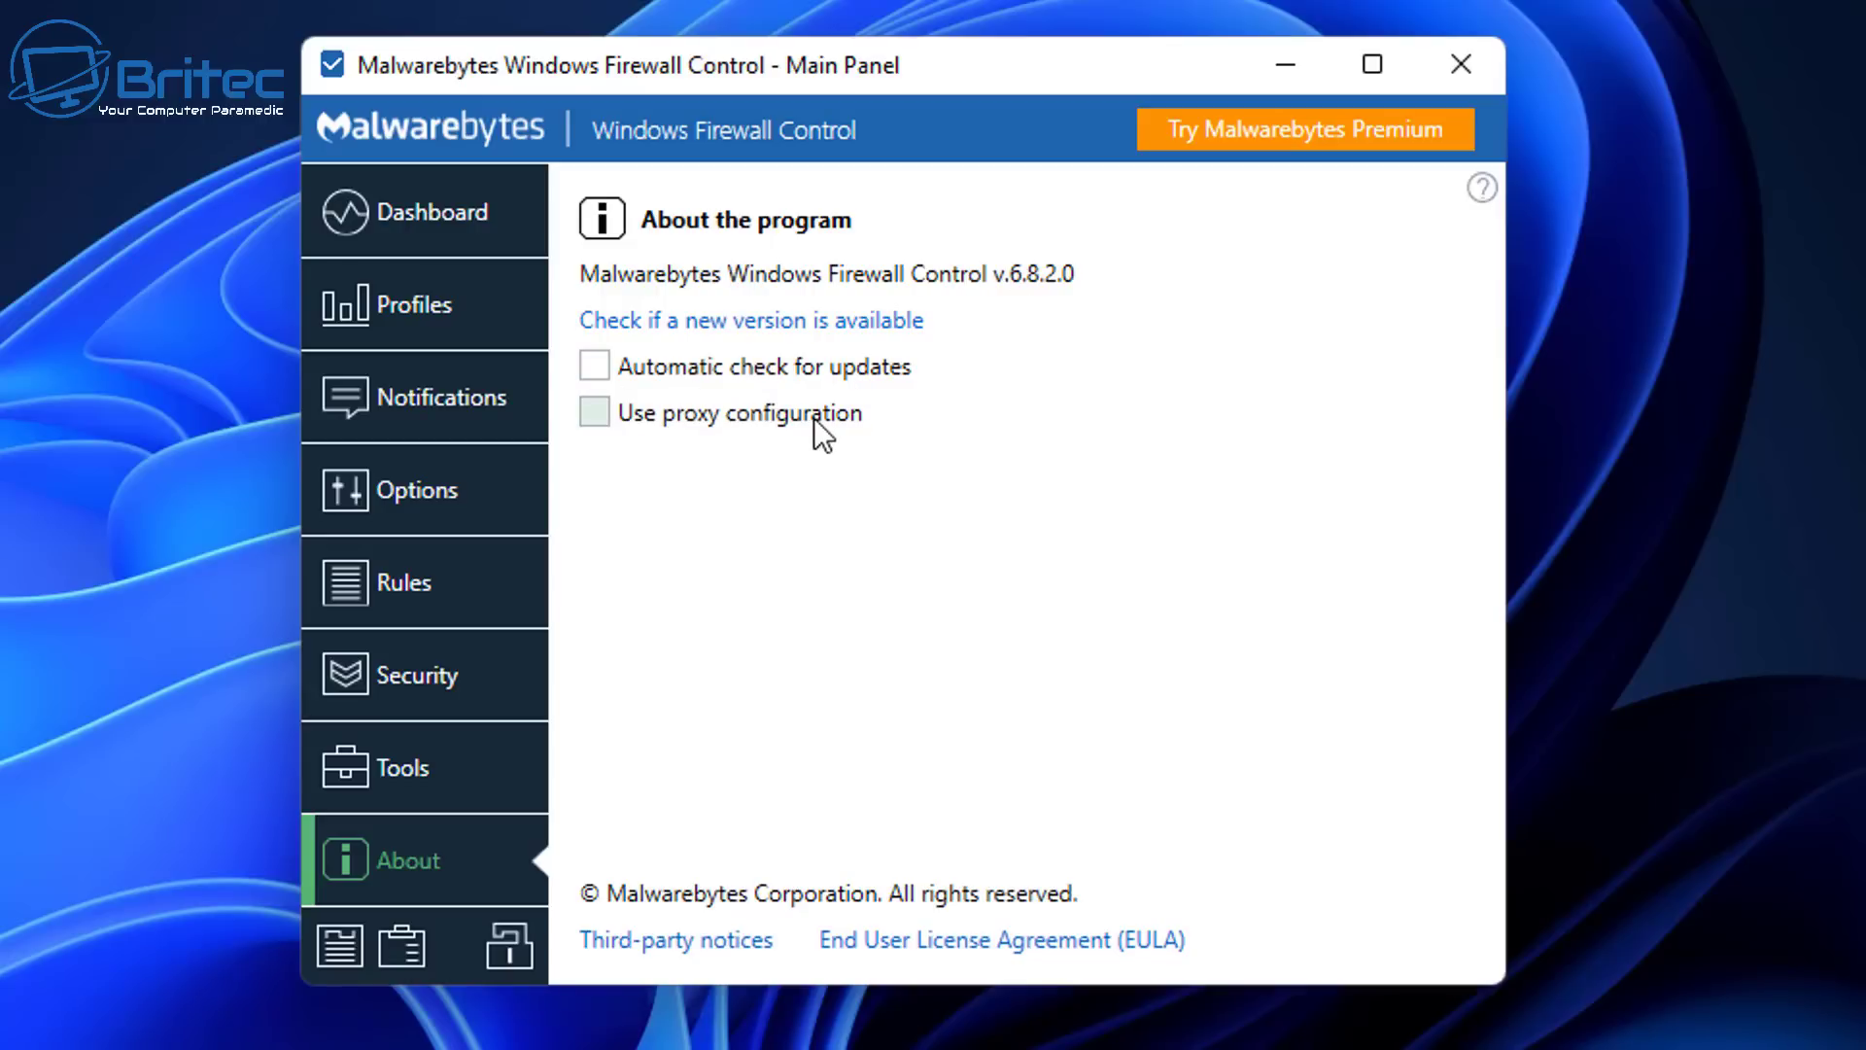
click(328, 952)
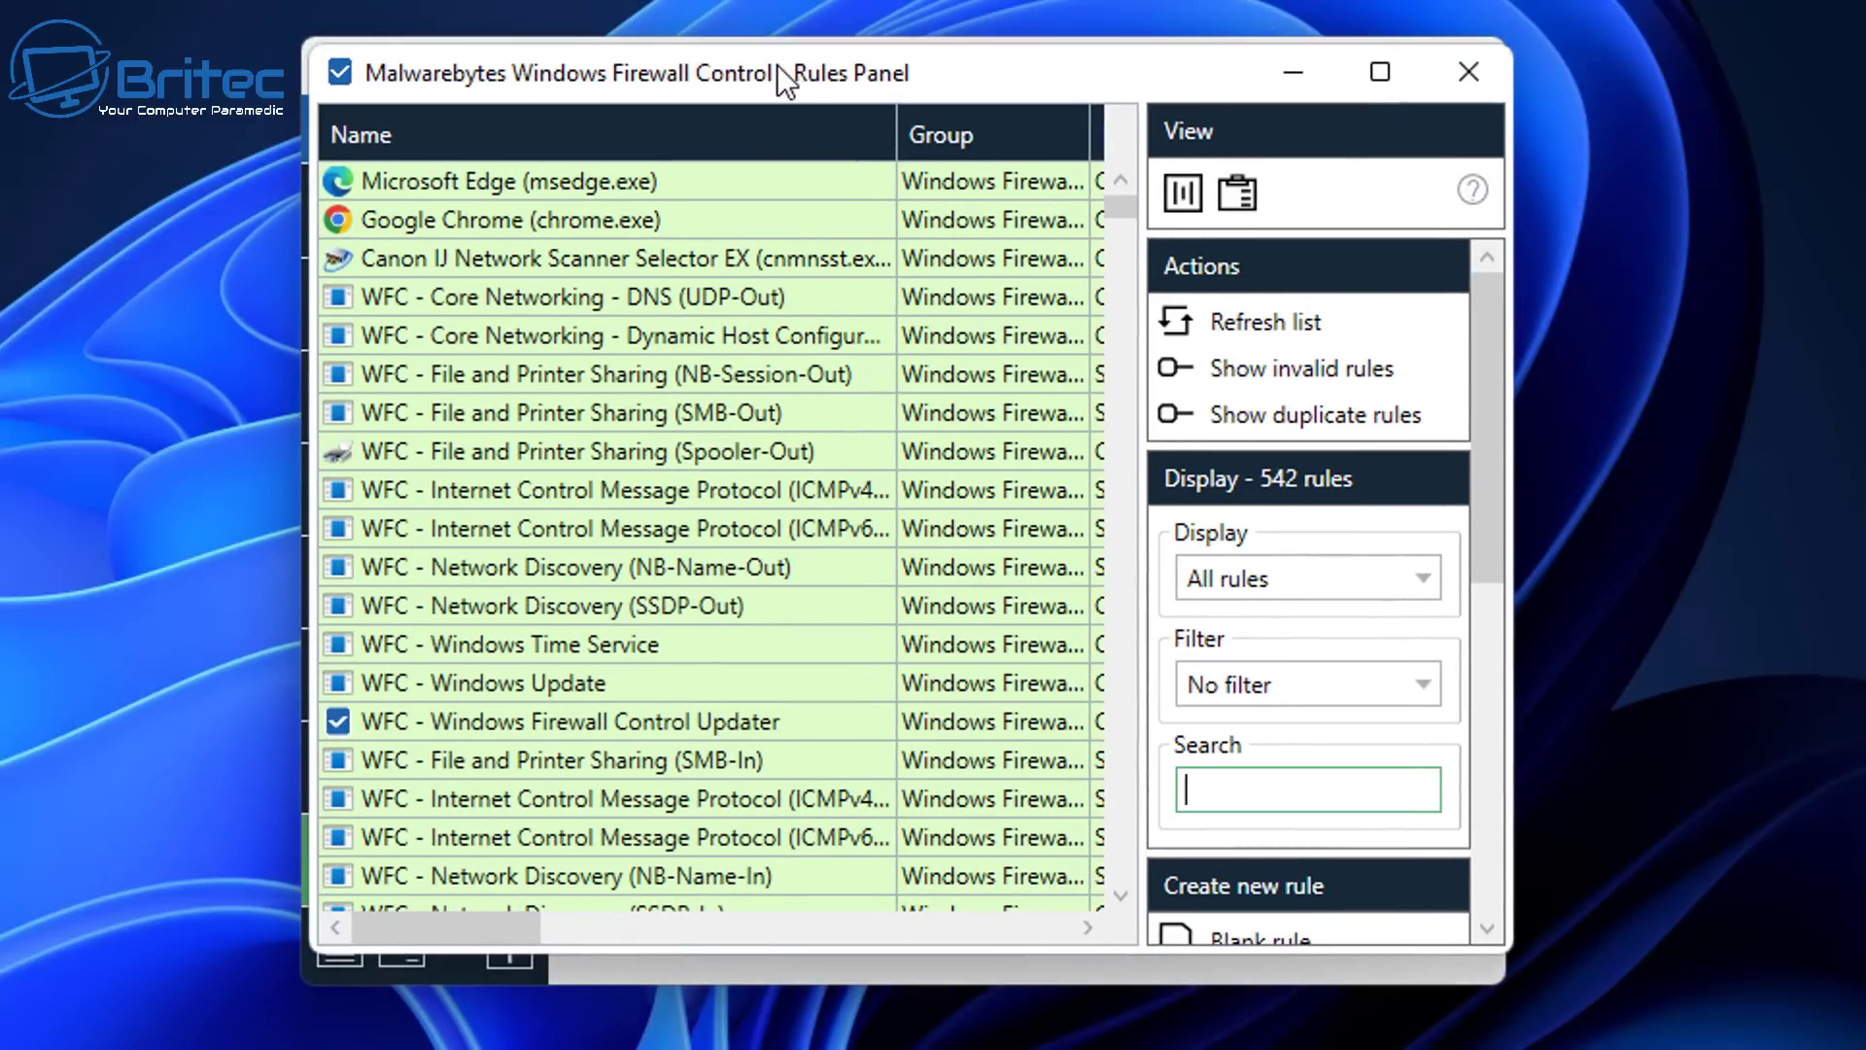
drag(778, 64, 779, 64)
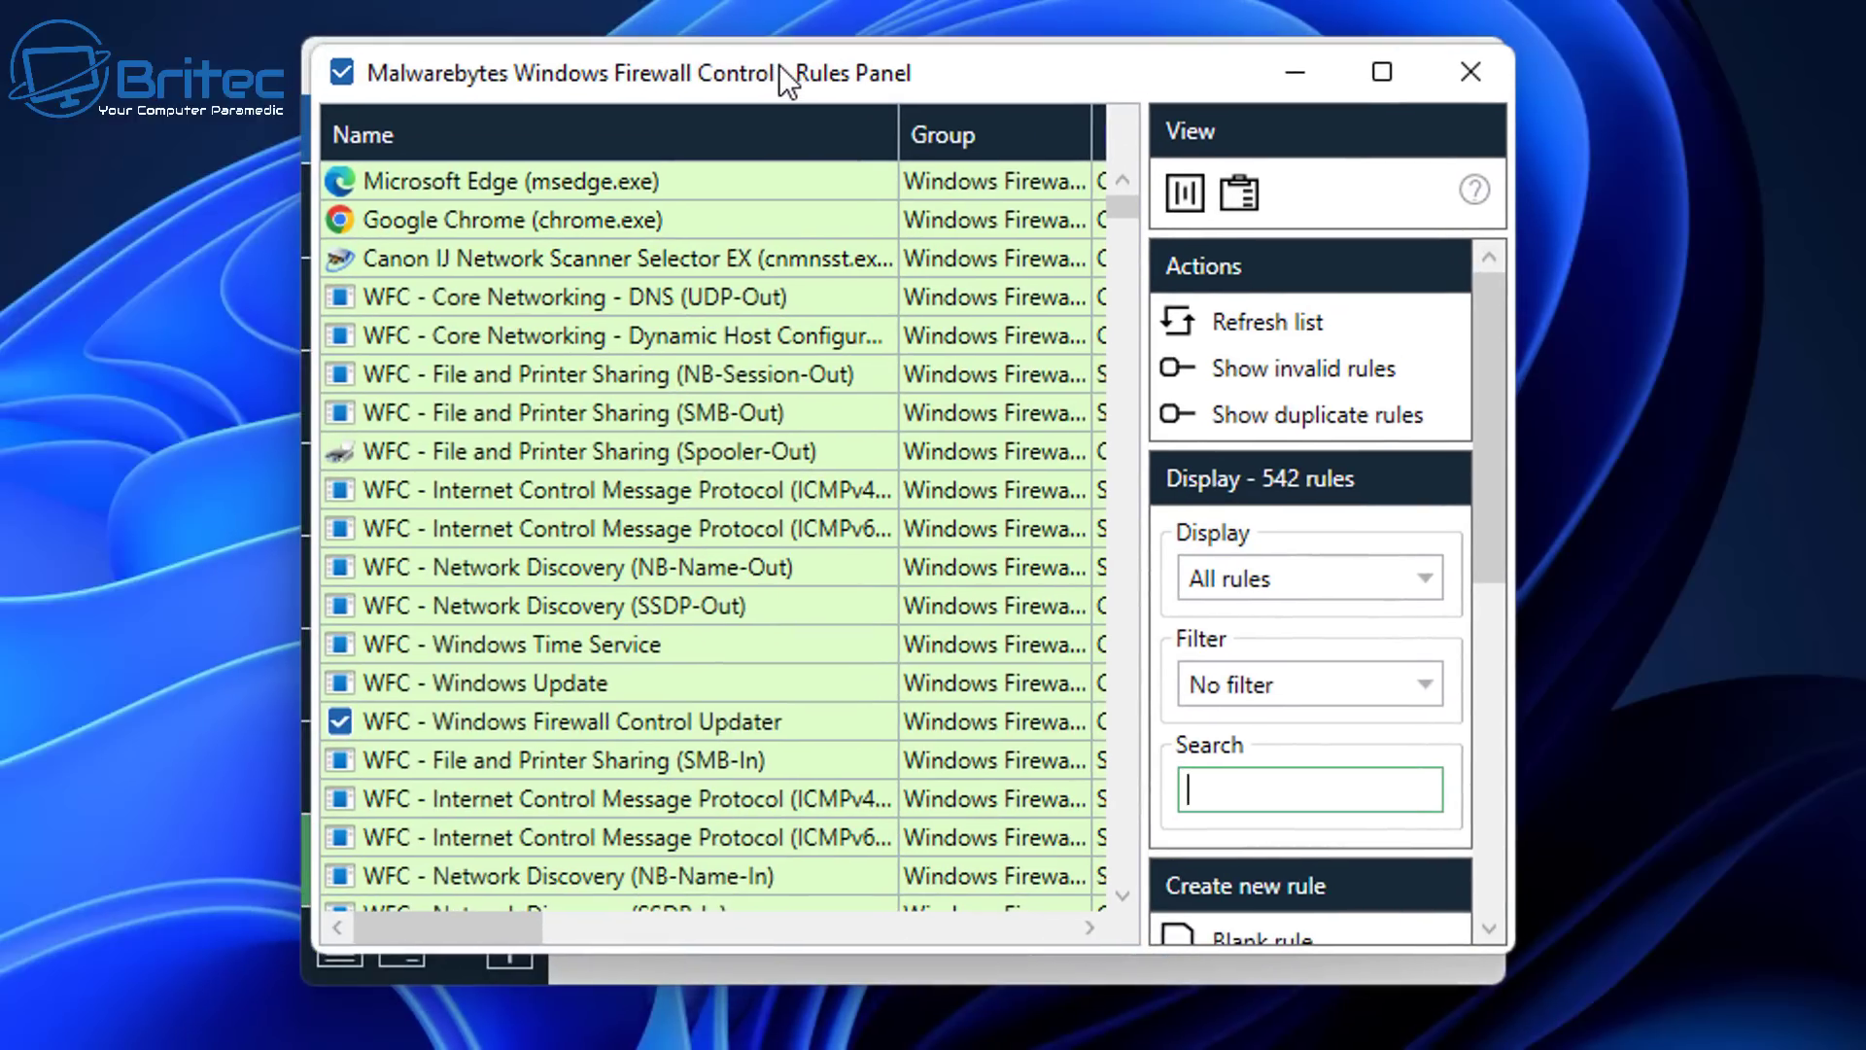
click(1140, 388)
scroll(550, 608, down, 10)
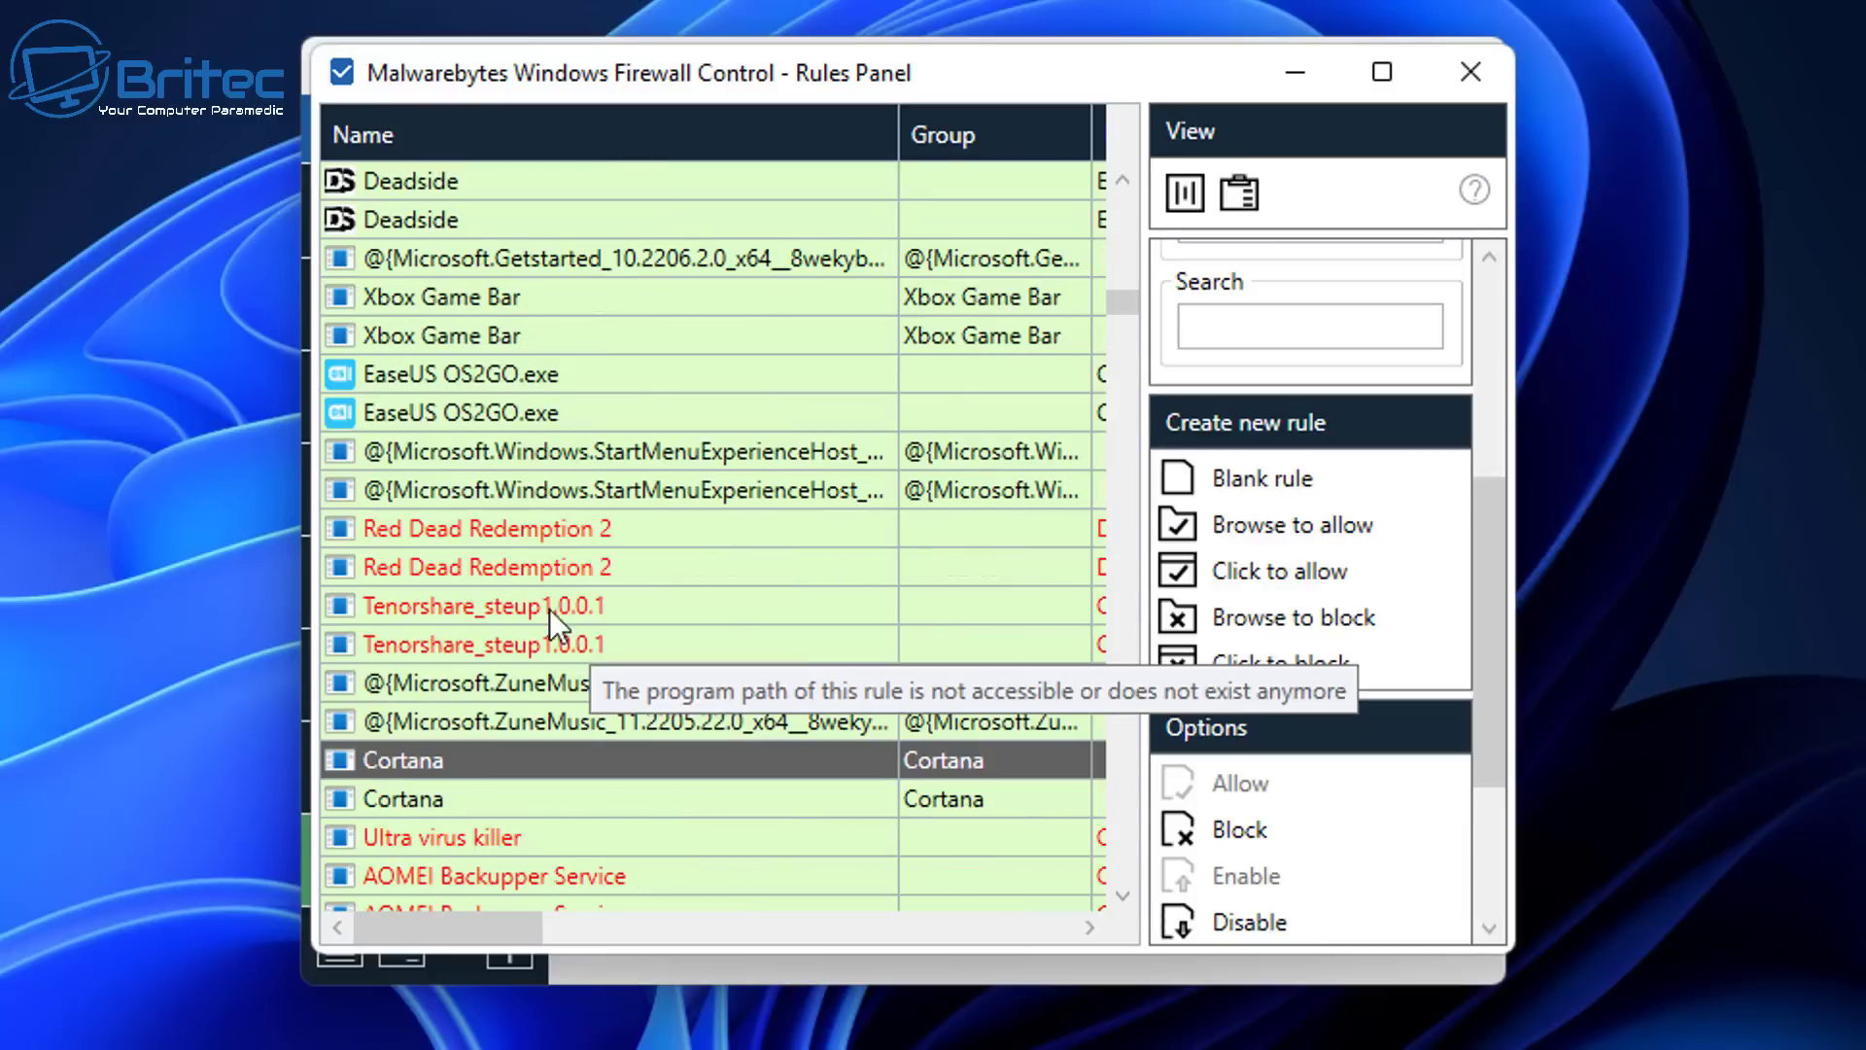
click(493, 412)
Step: Make the EaseUS OS2GO.exe rule block on Domain, Private and Public networks and apply it
double_click(511, 406)
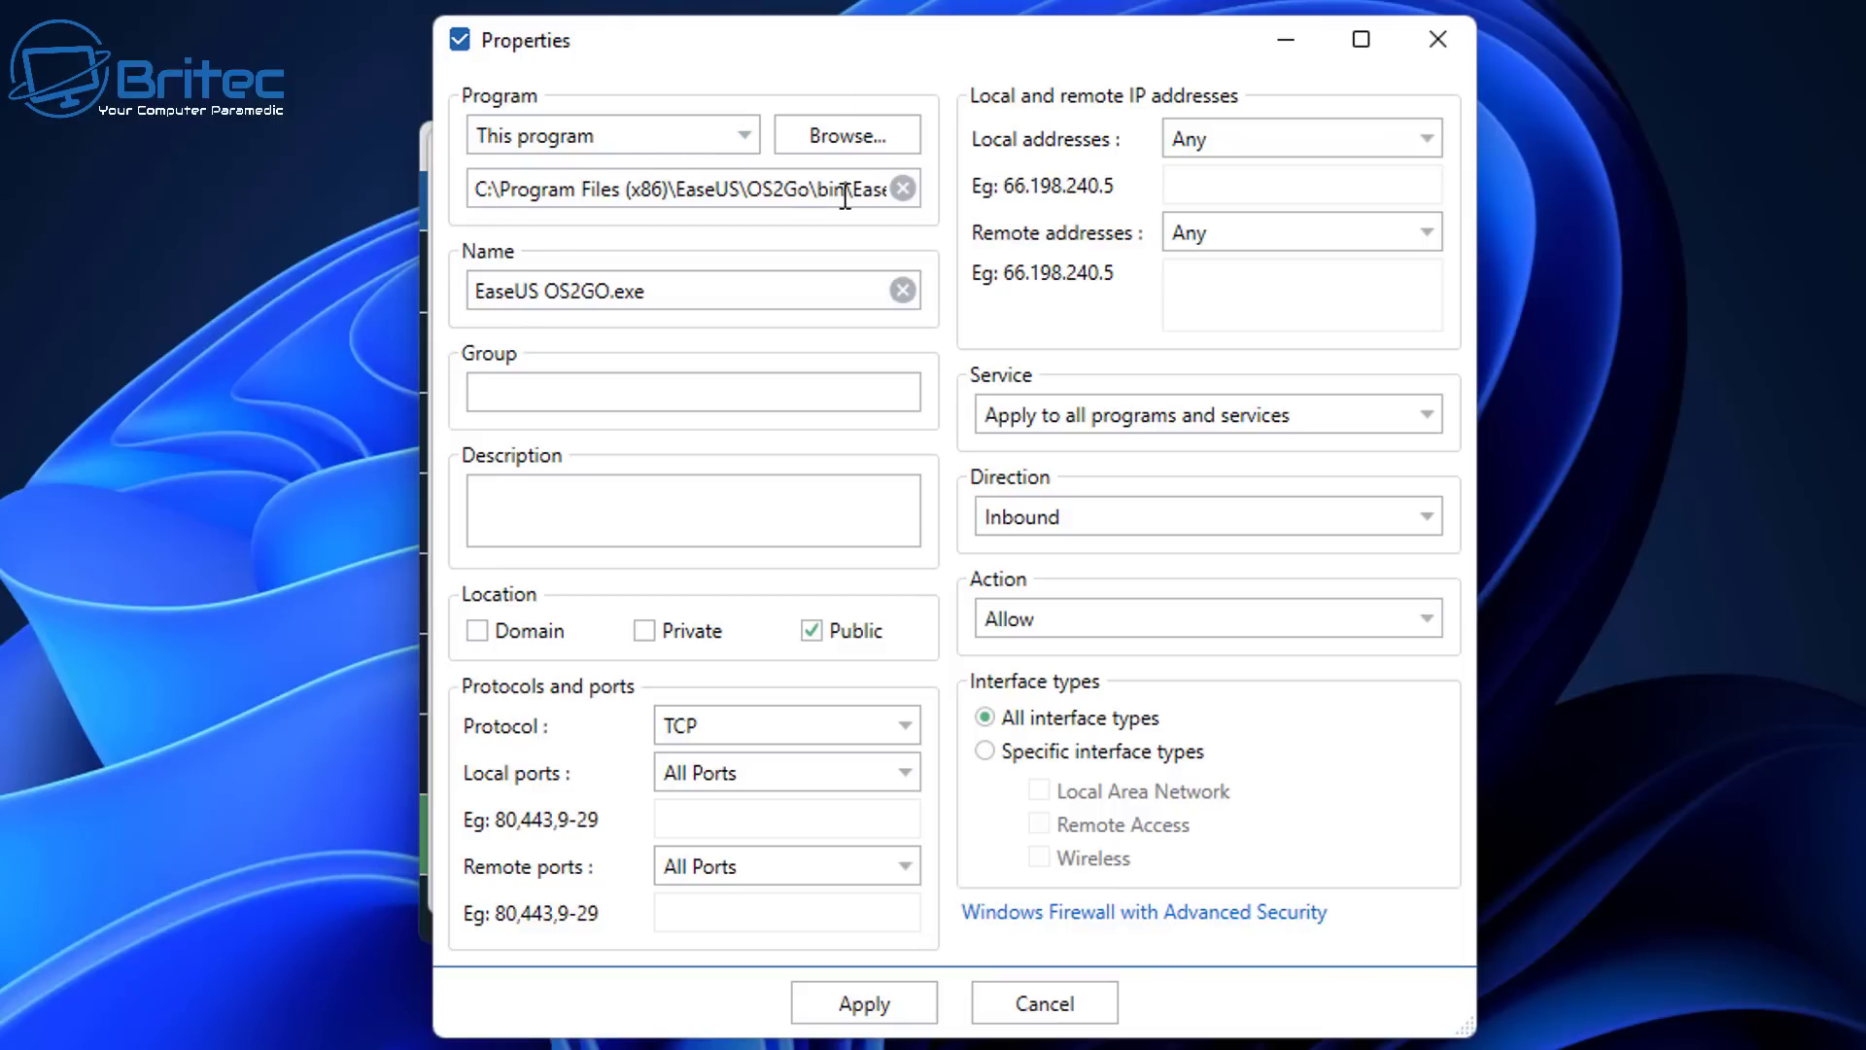
click(476, 642)
click(653, 643)
click(1329, 627)
click(1169, 681)
click(855, 1021)
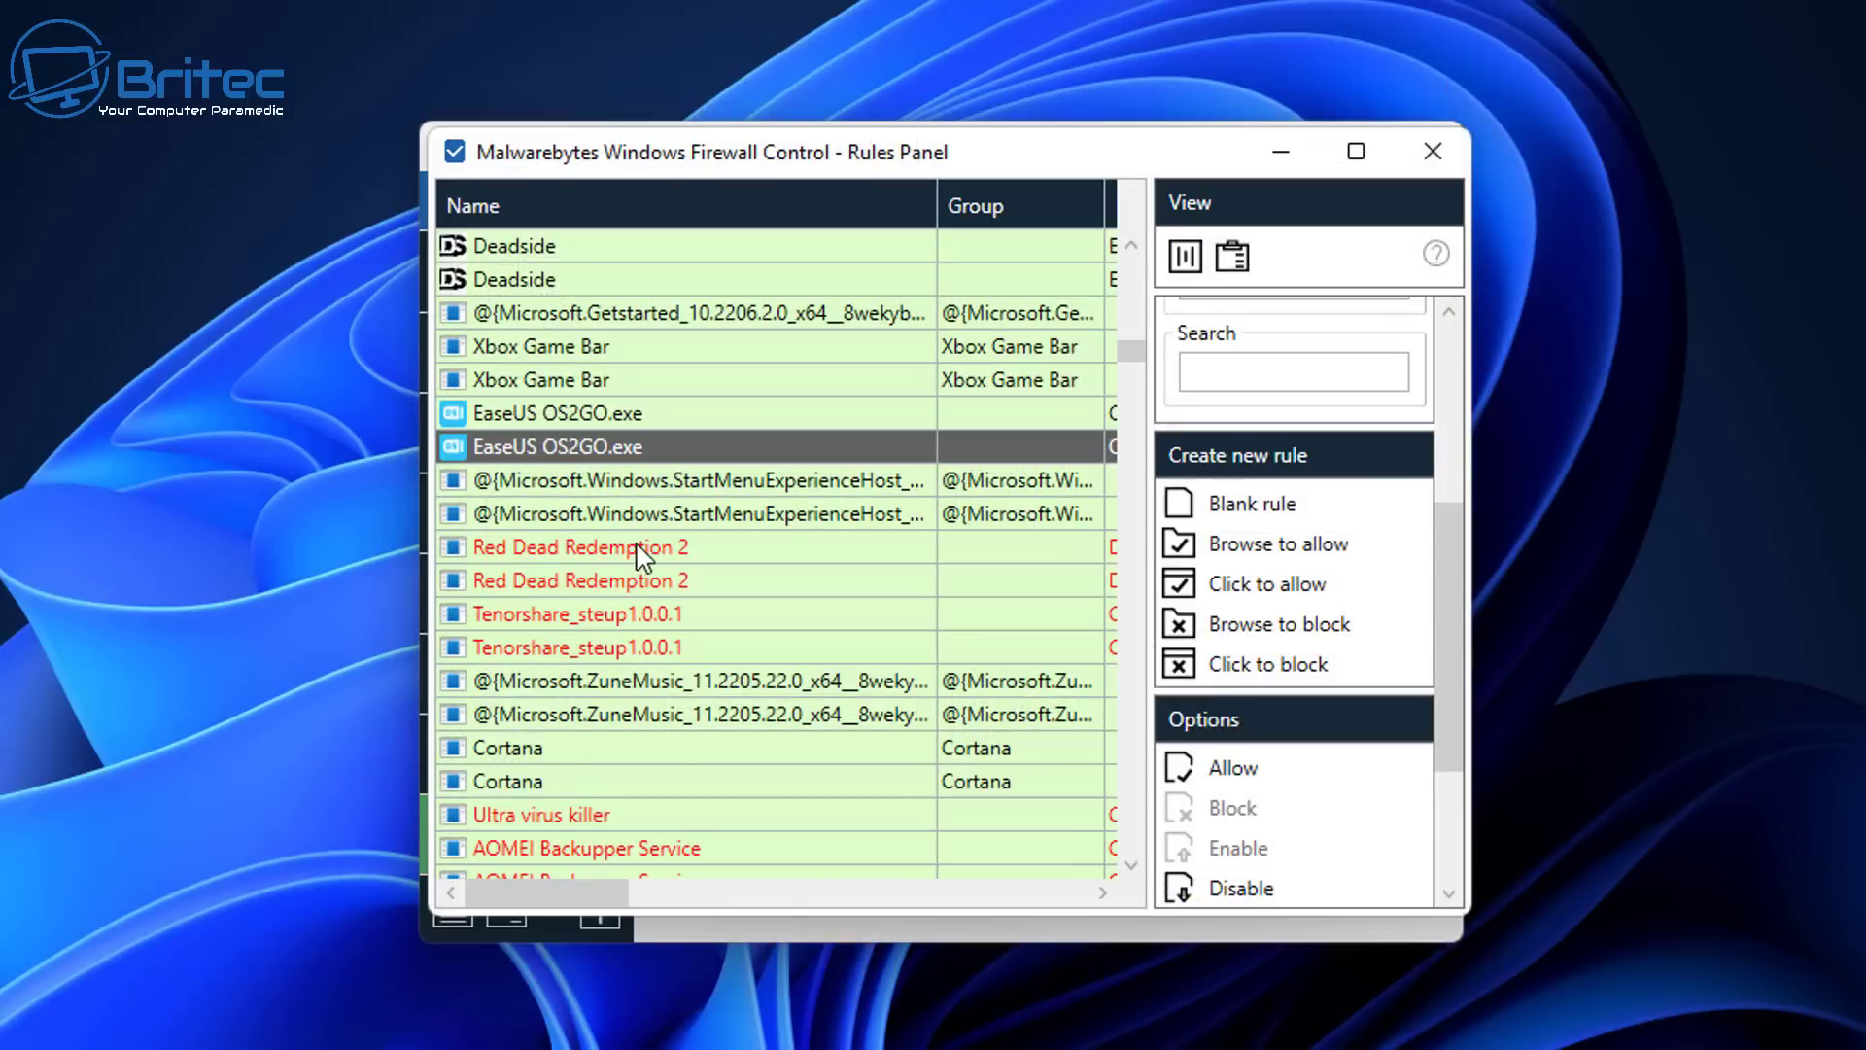
click(616, 442)
Step: Centre the Connections Log, load the last 100 blocked outbound connections with F5, and scroll through them
click(1237, 273)
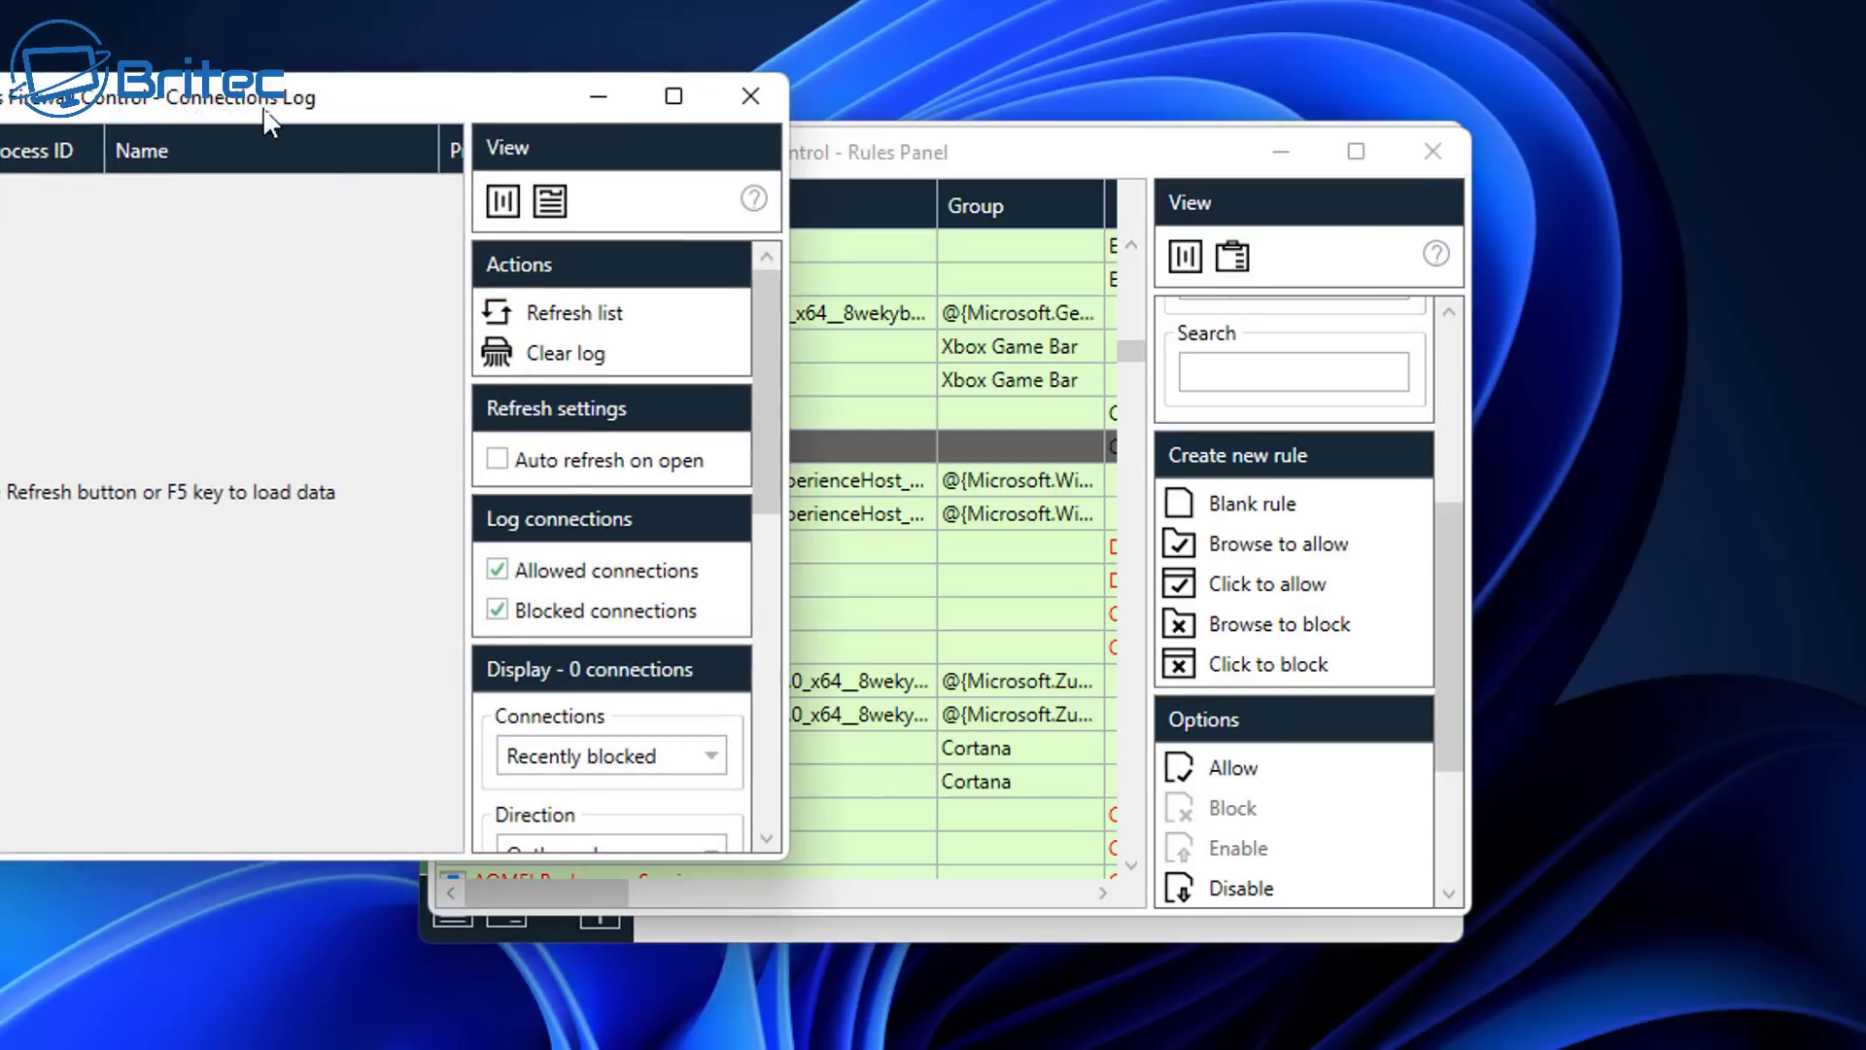
drag(435, 107, 1001, 151)
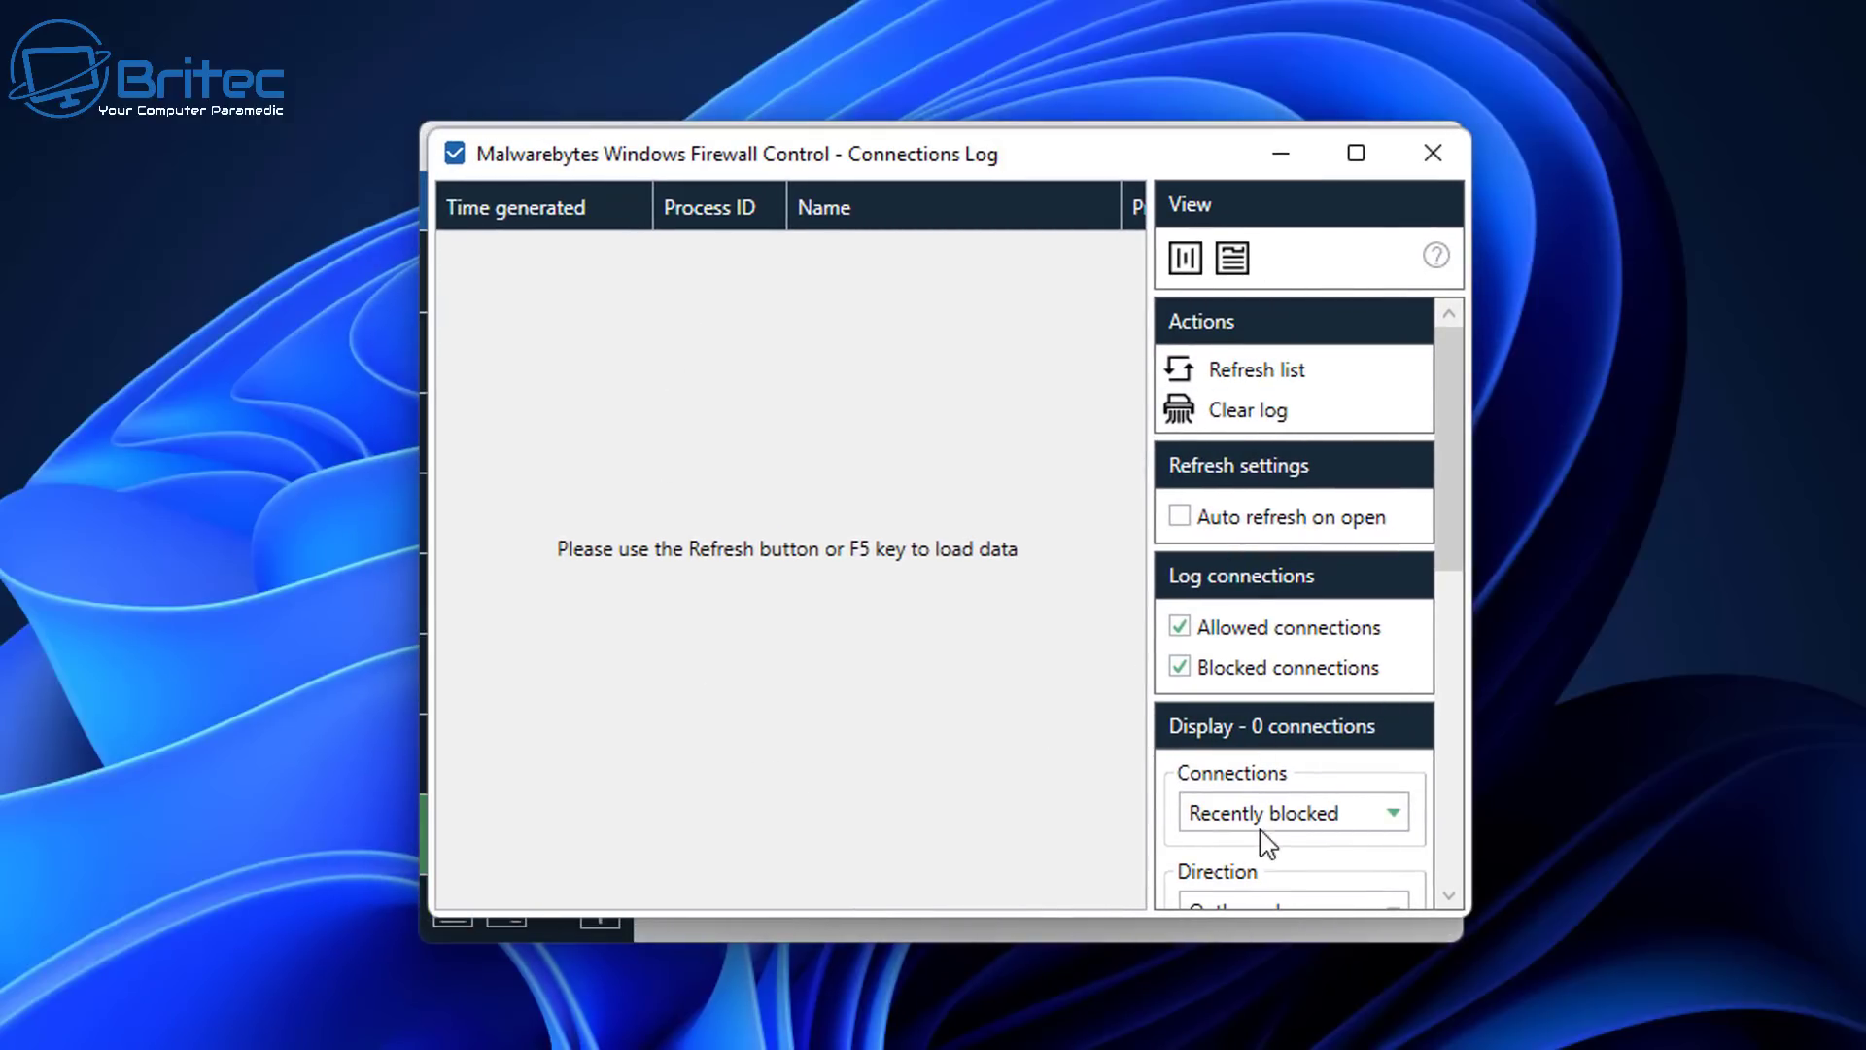
scroll(1263, 855, down, 3)
scroll(1263, 874, down, 2)
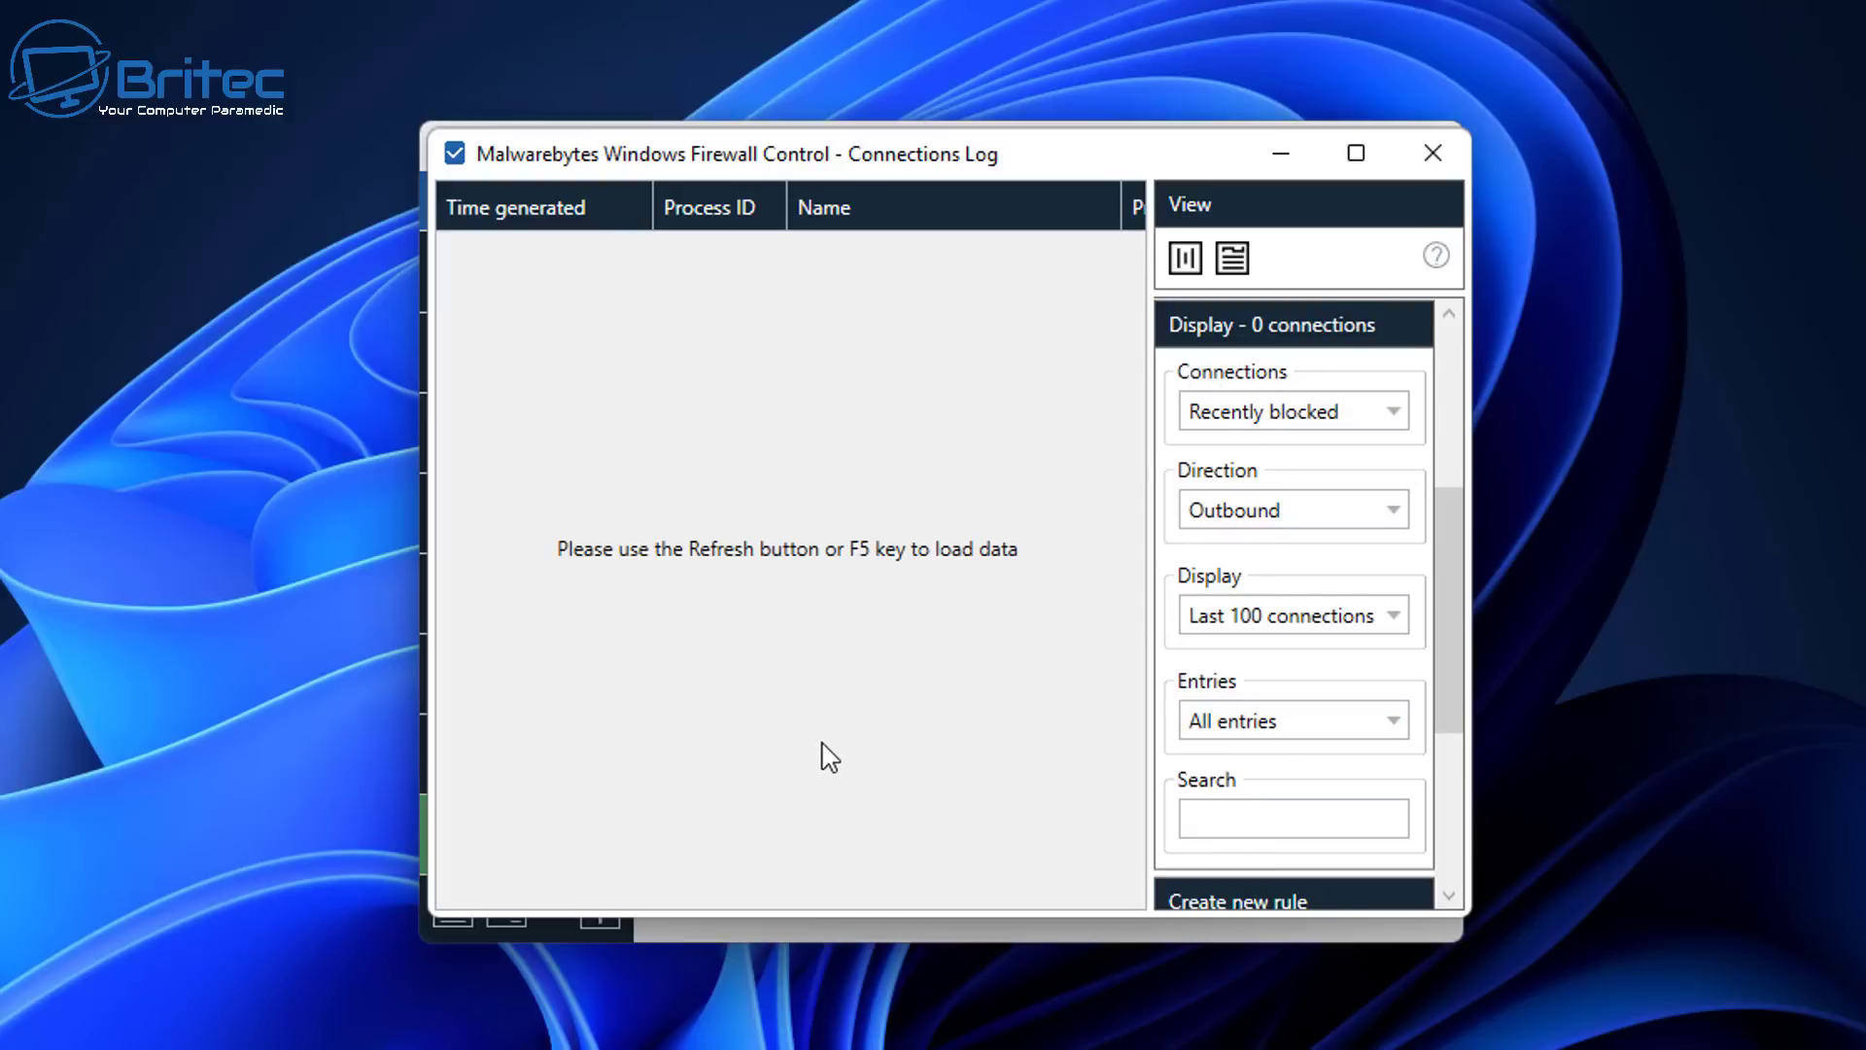
key(F5)
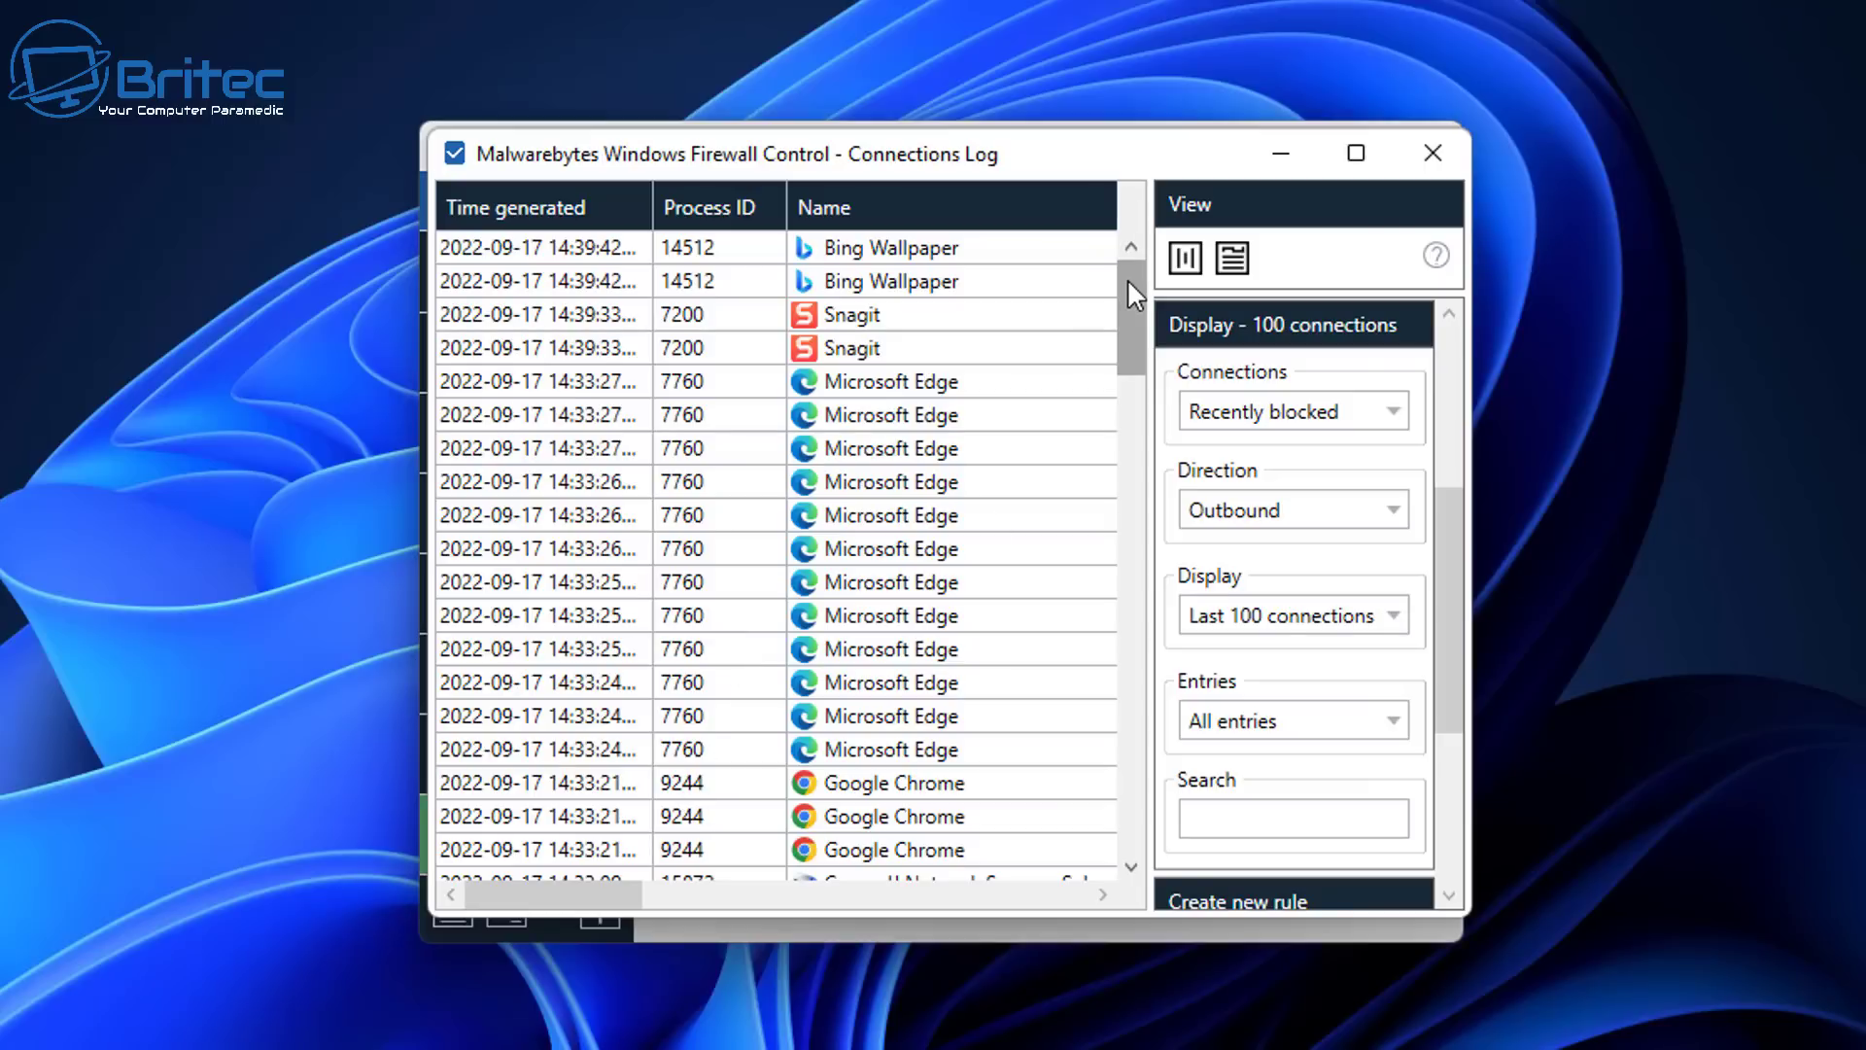
drag(1128, 288, 1096, 418)
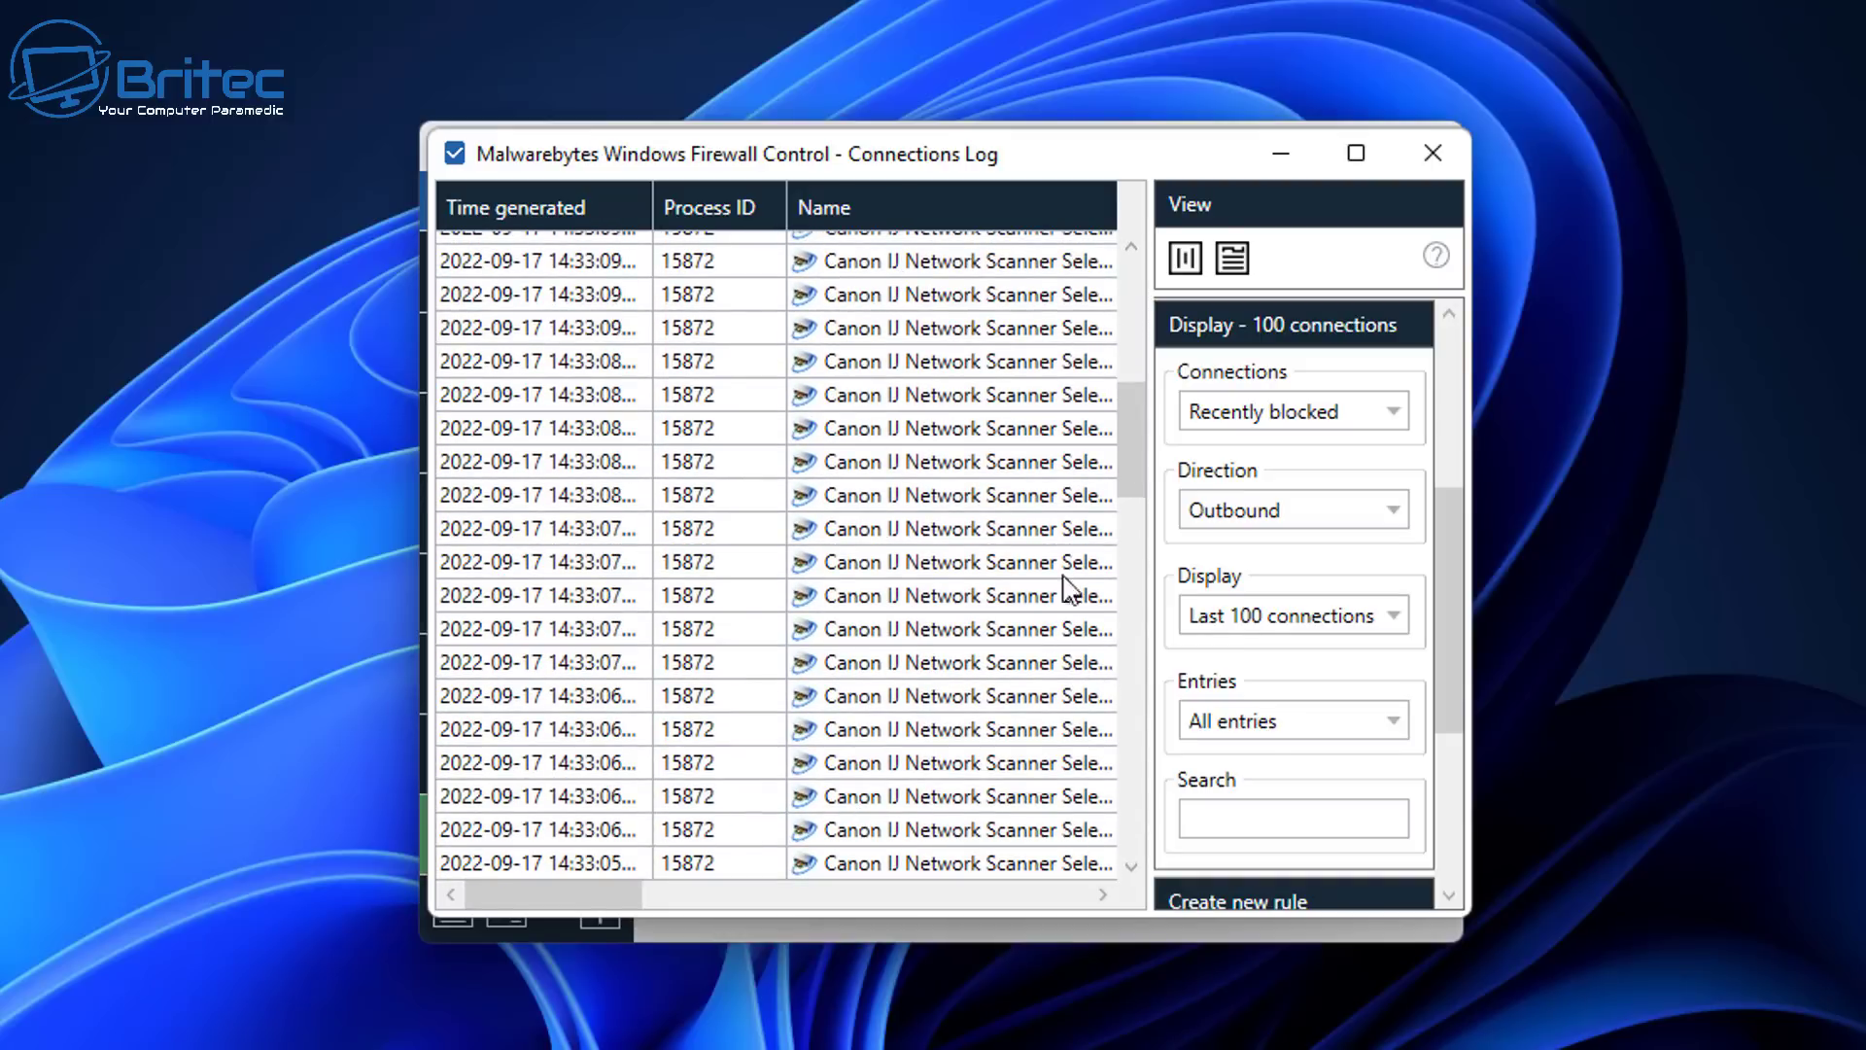
drag(1129, 476, 1093, 643)
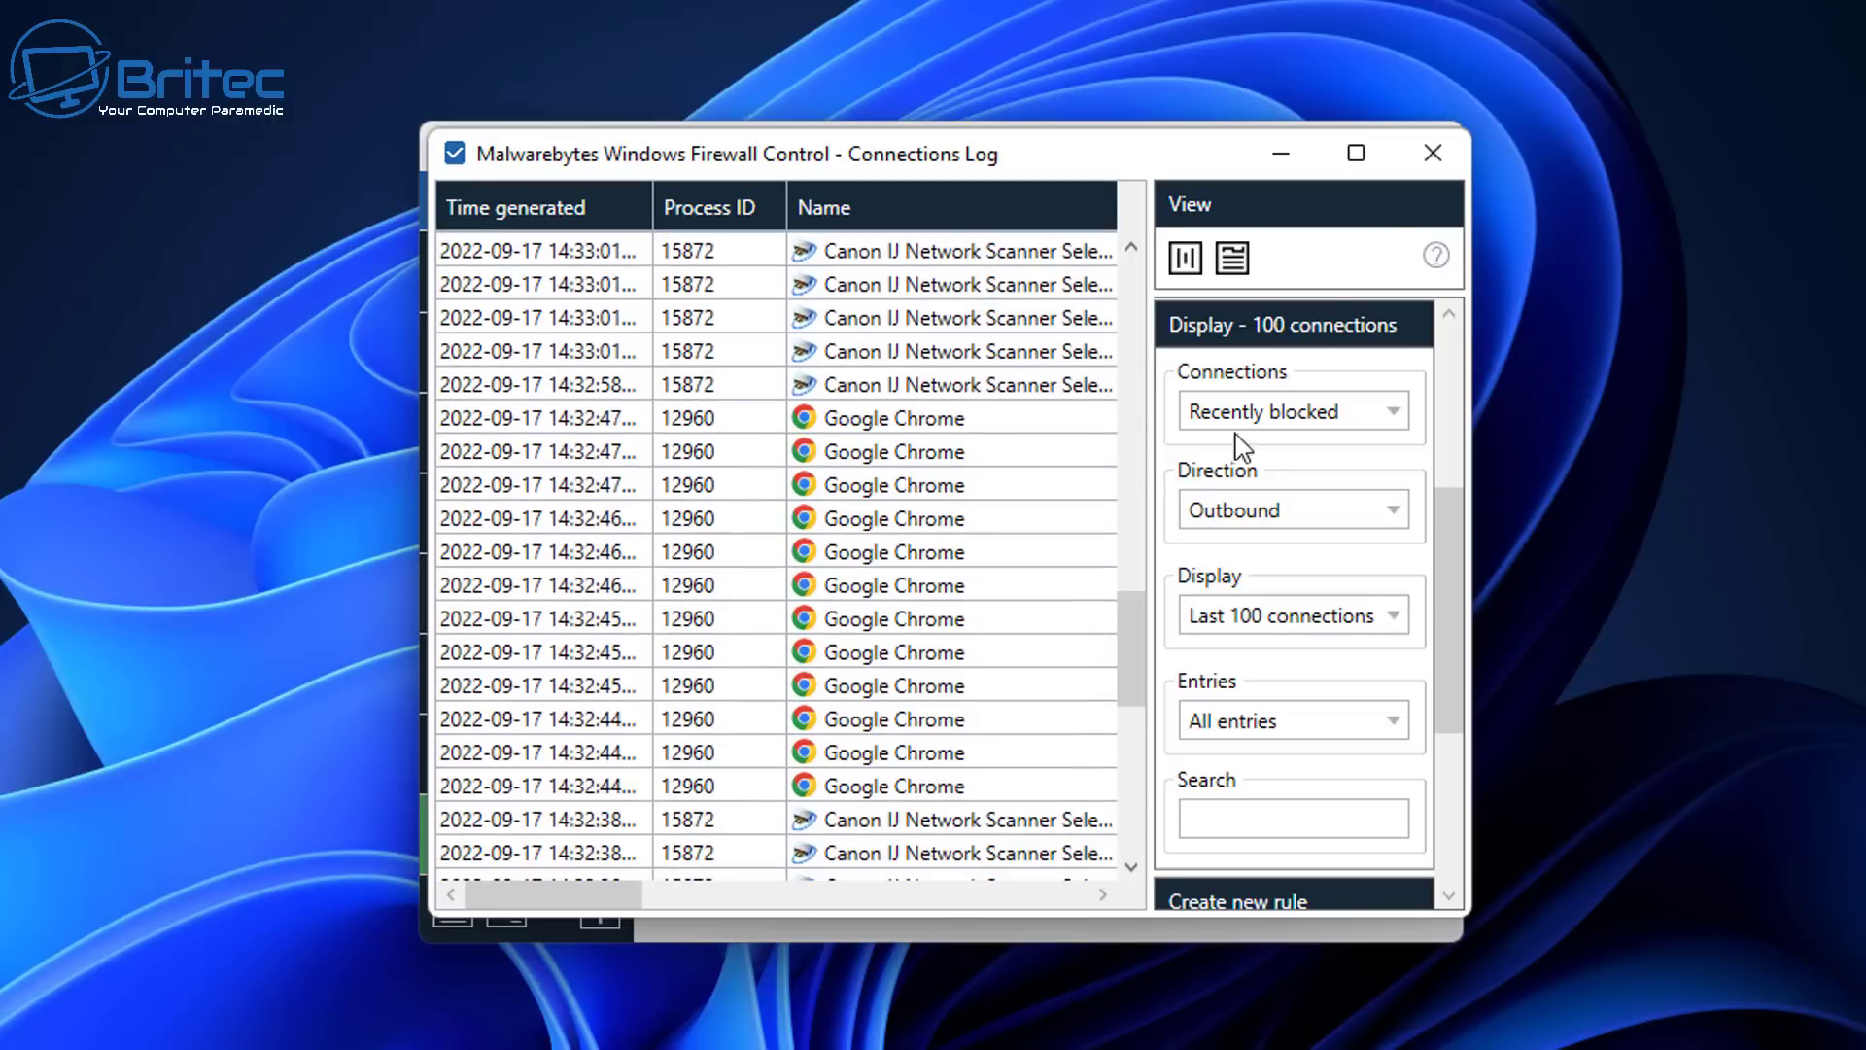
Step: Close the Connections Log, Rules Panel and Main Panel windows
click(1443, 143)
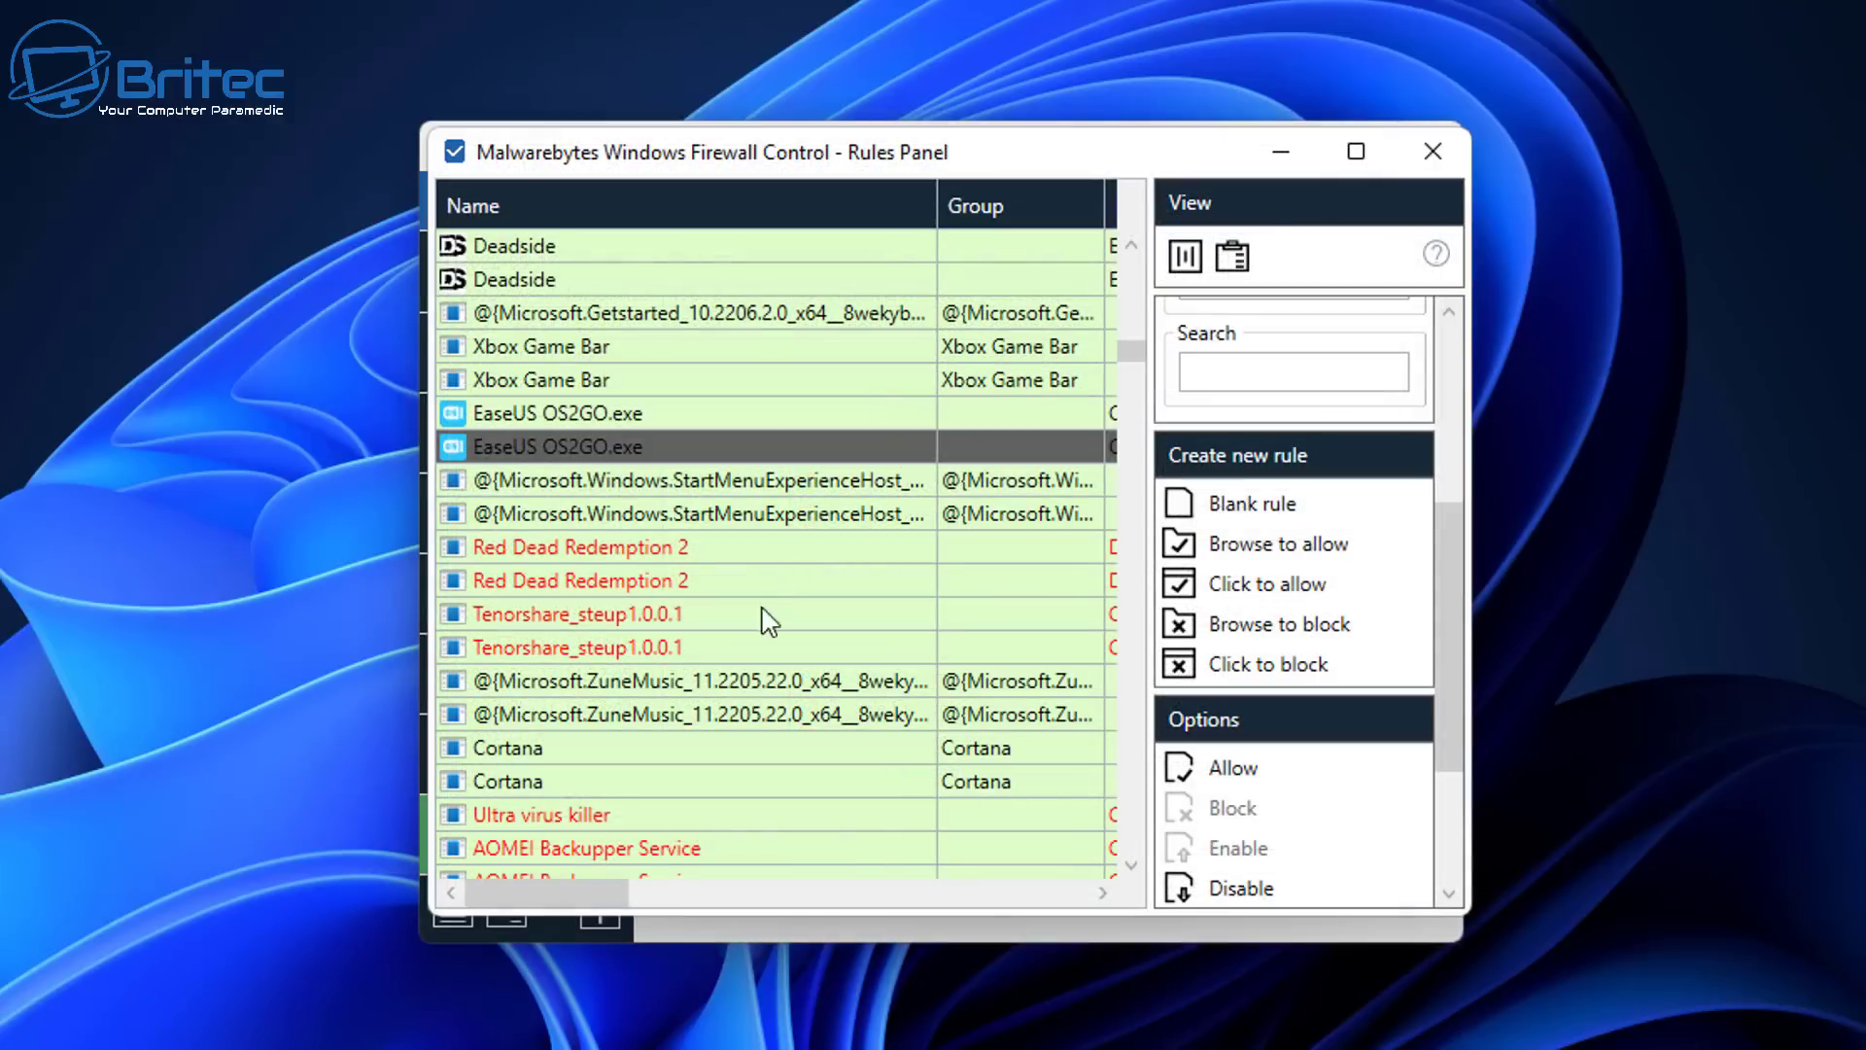
click(1417, 156)
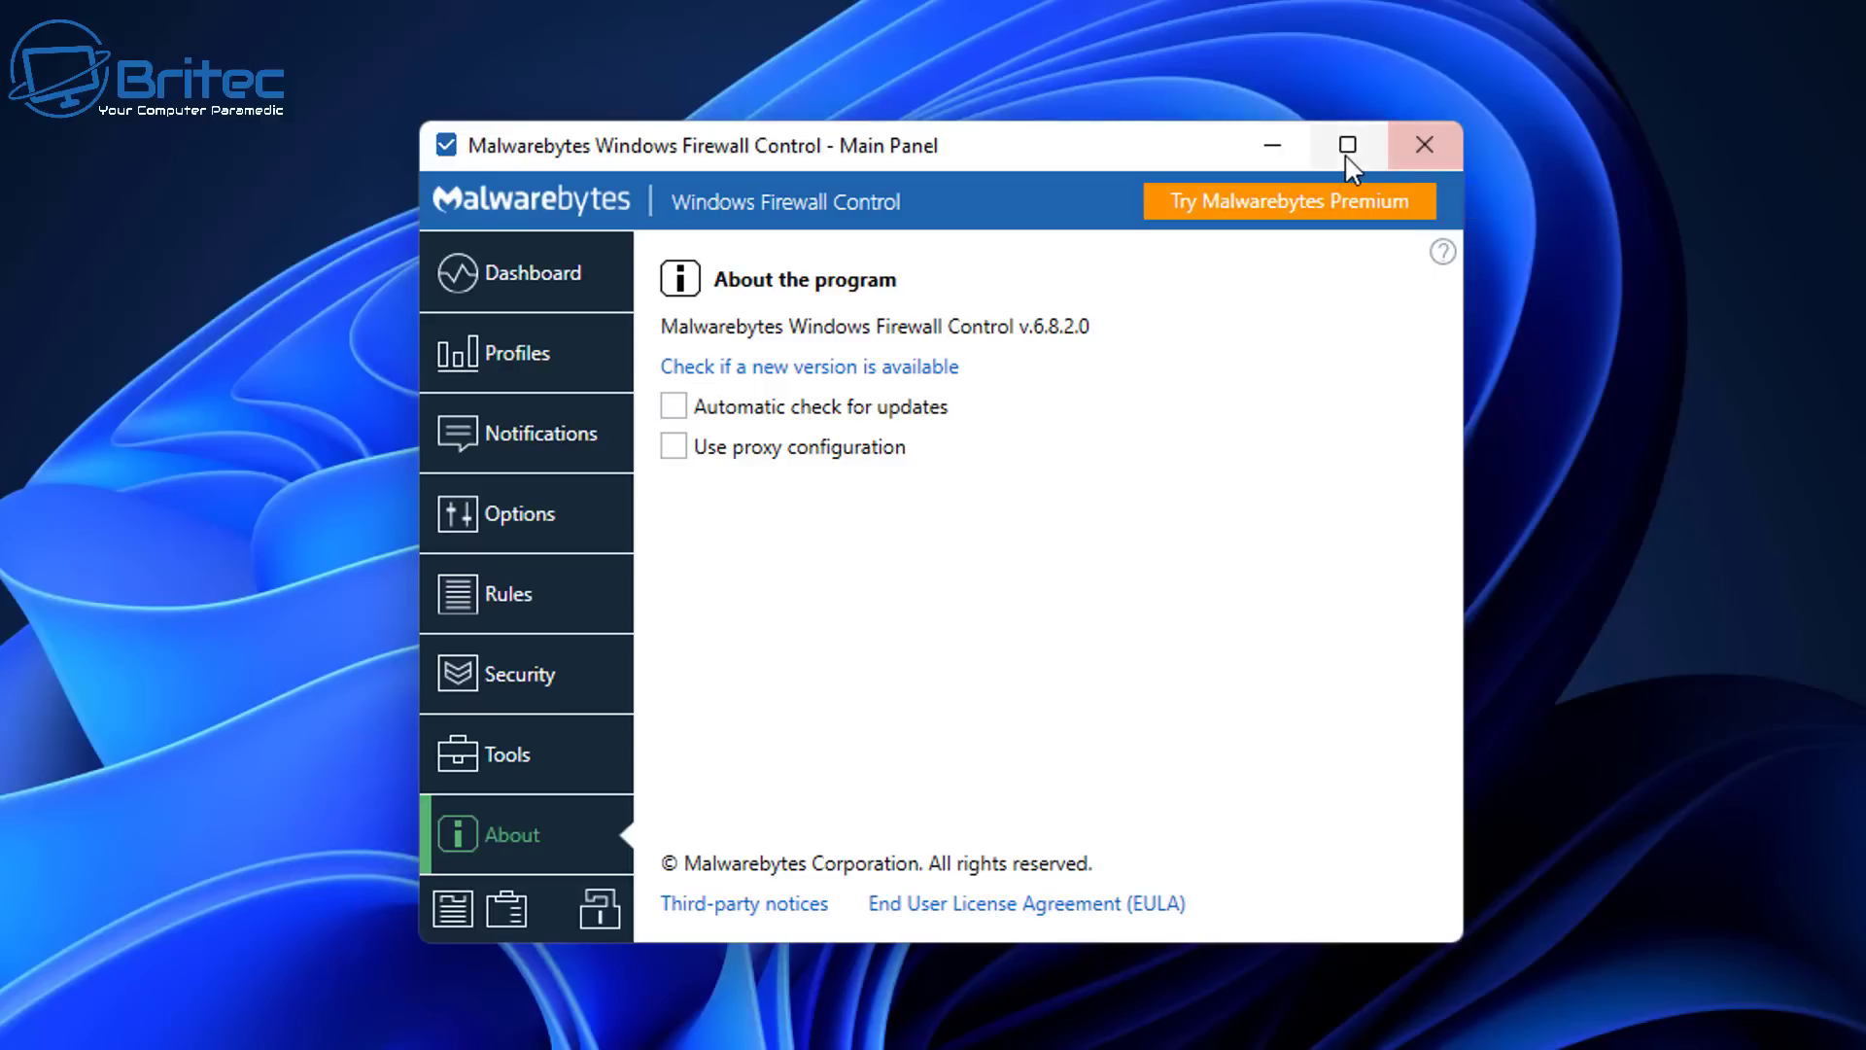
click(1424, 146)
Step: Move the Firewall Control icon from the hidden tray icons onto the taskbar beside the clock
click(1541, 1012)
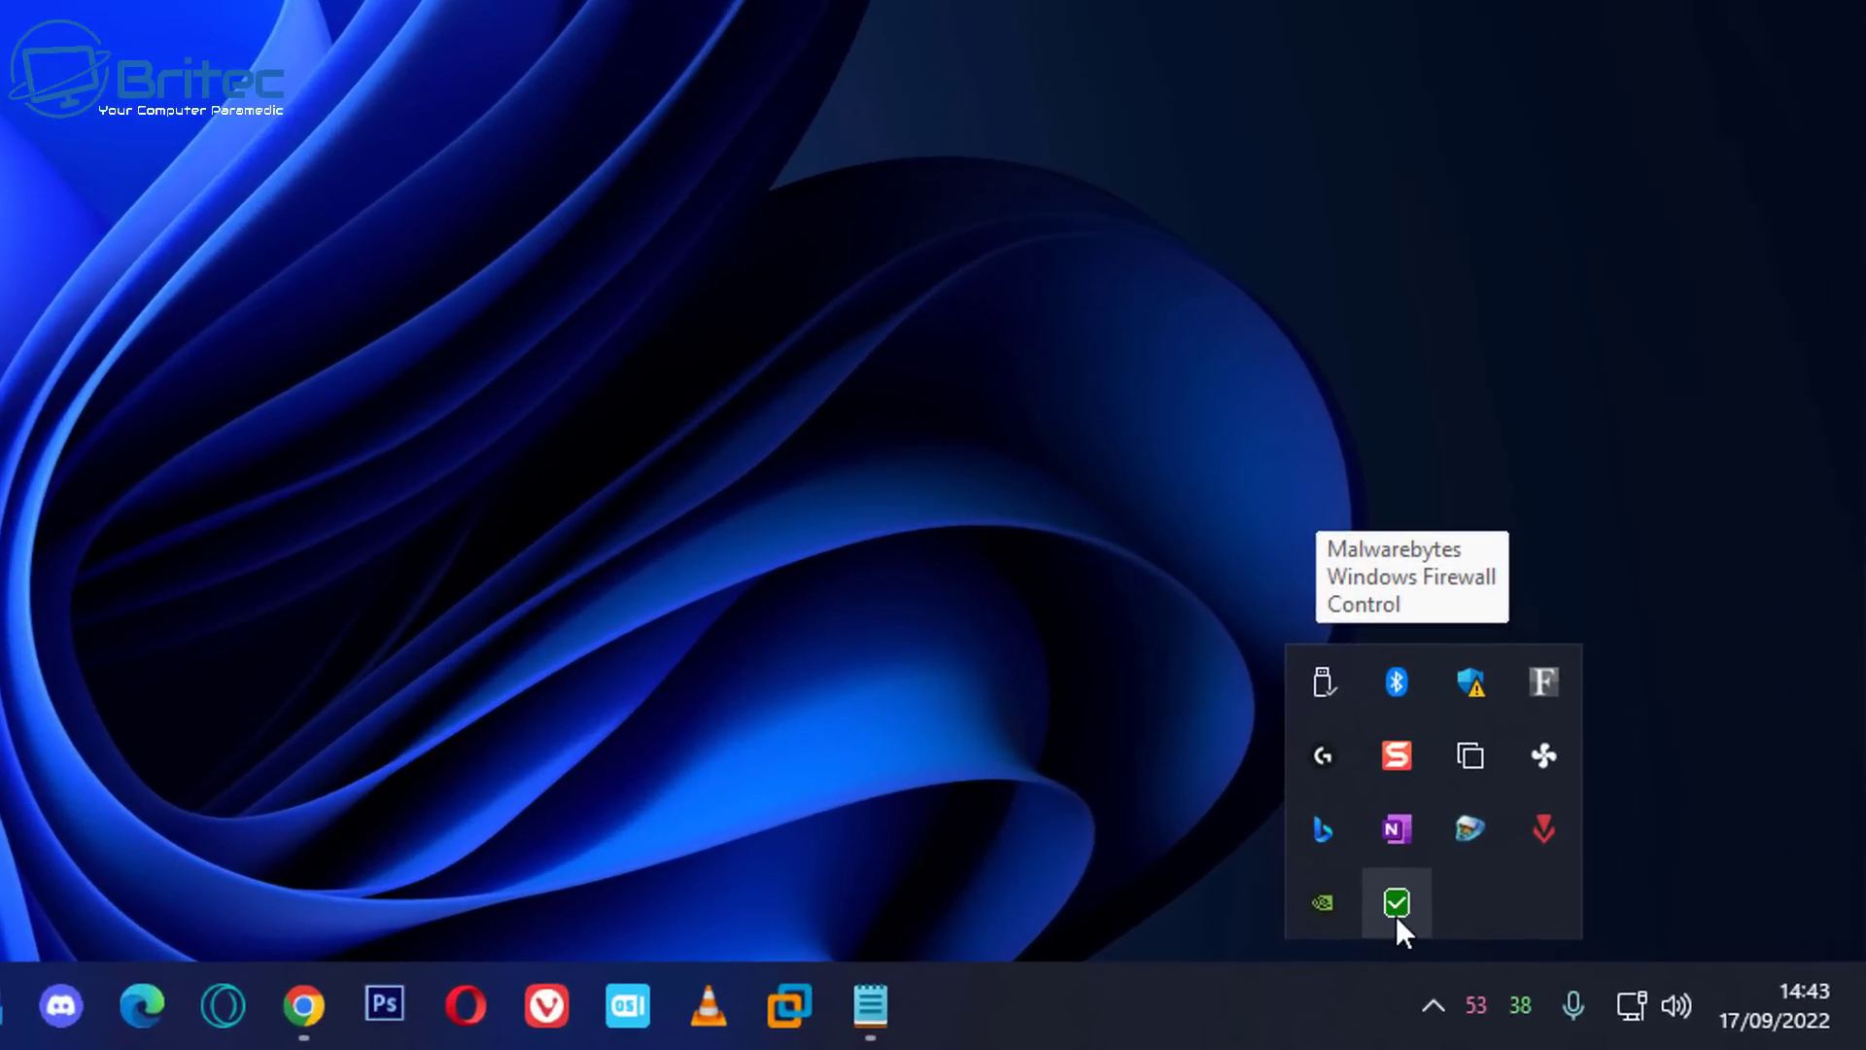
drag(1467, 1009, 1489, 1042)
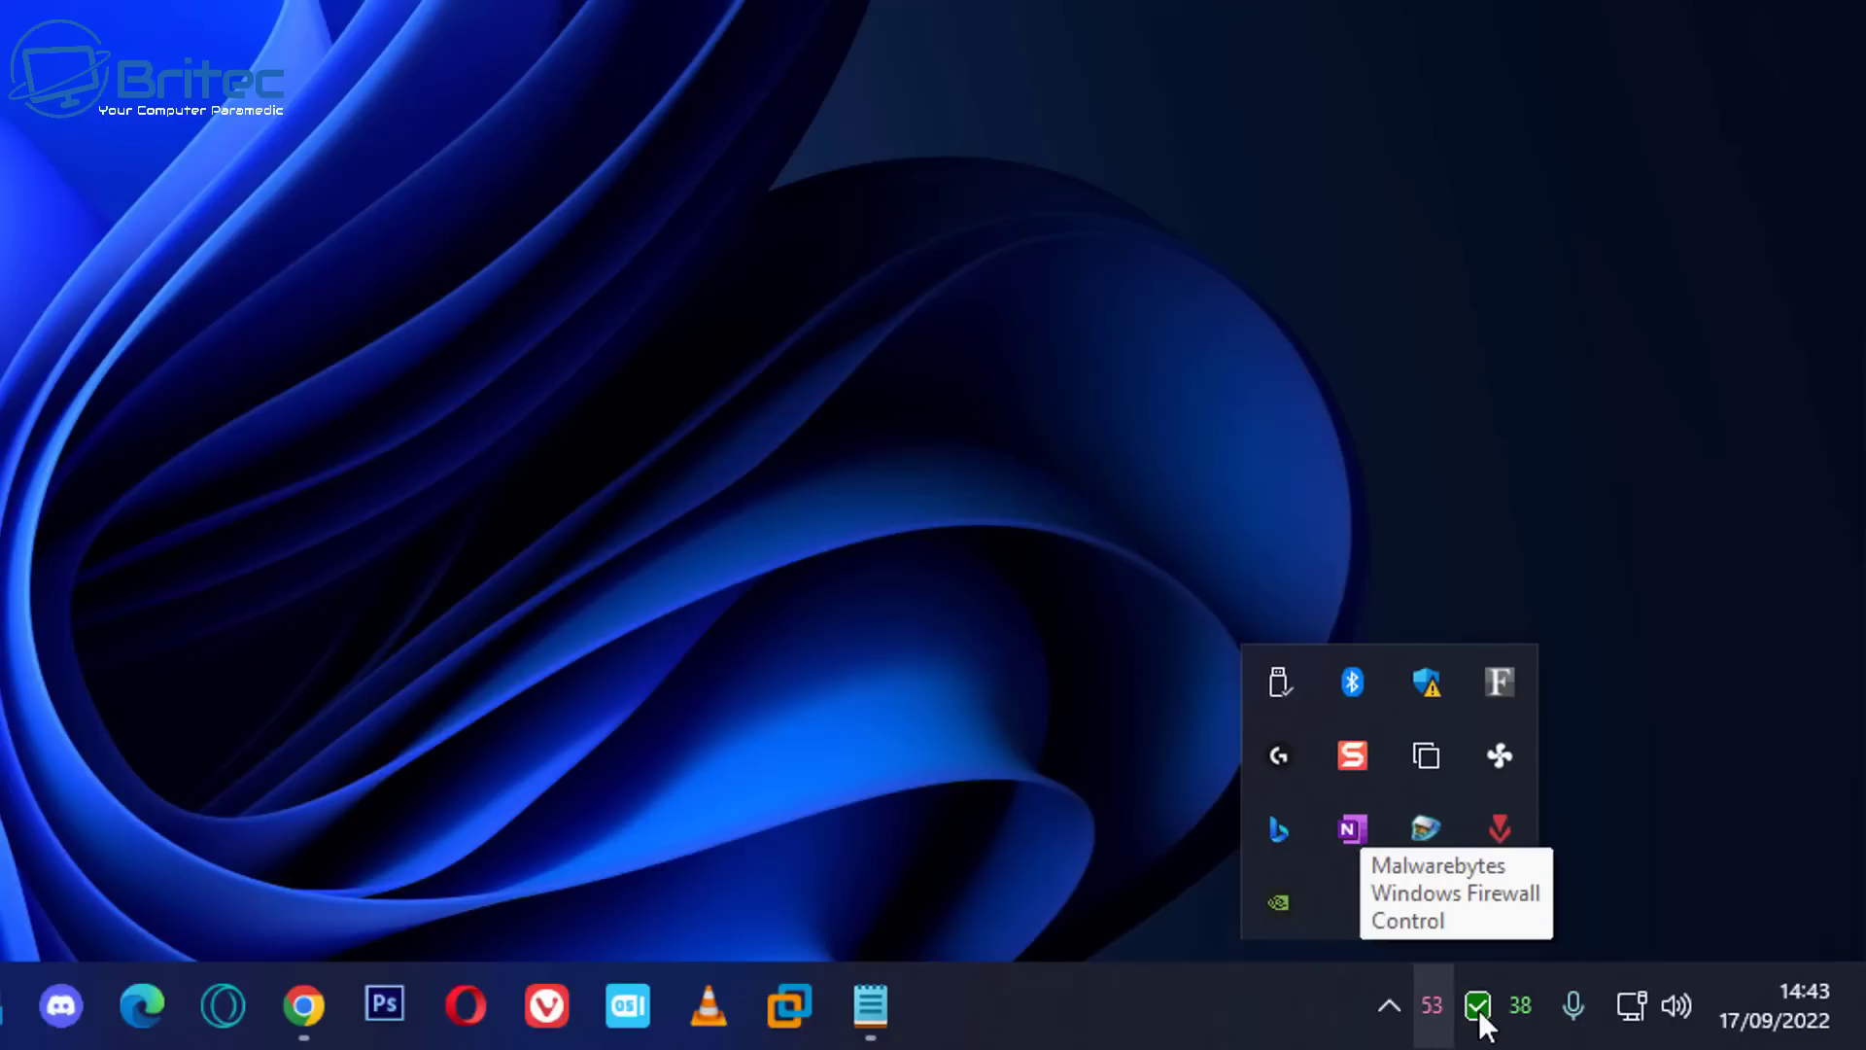
click(1574, 890)
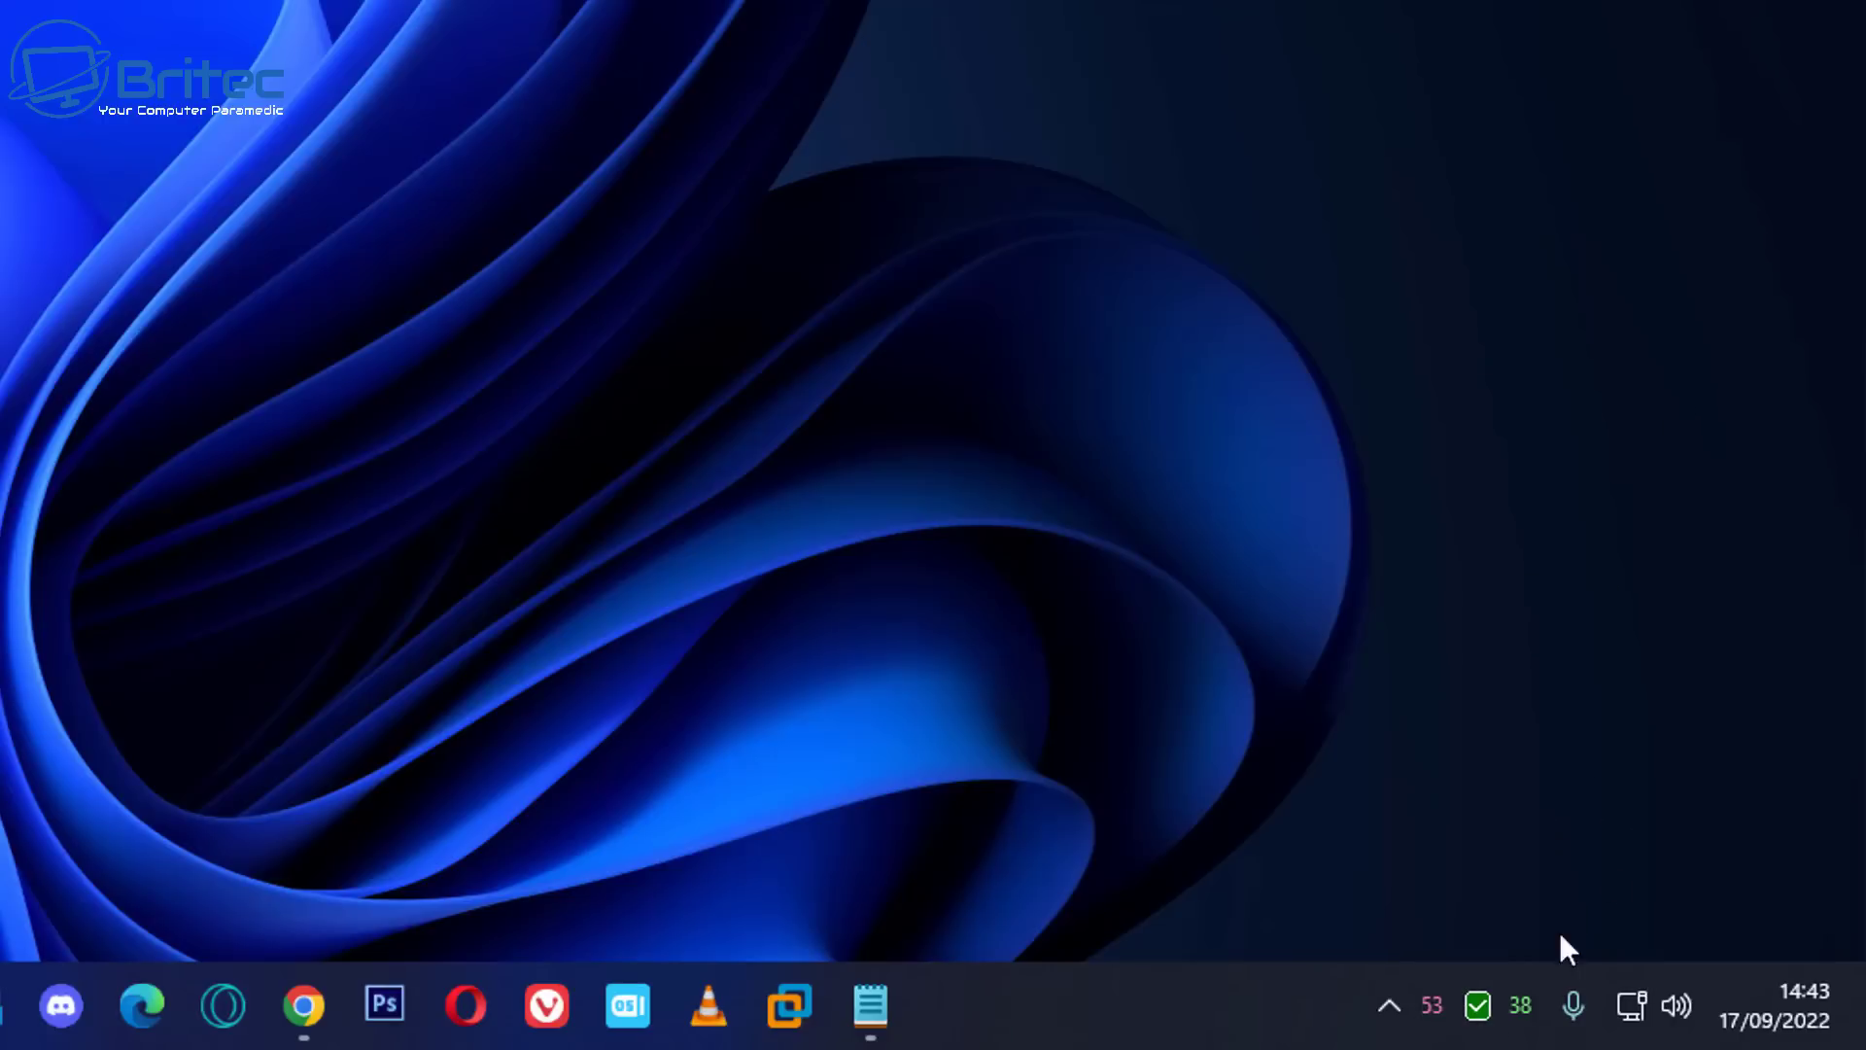